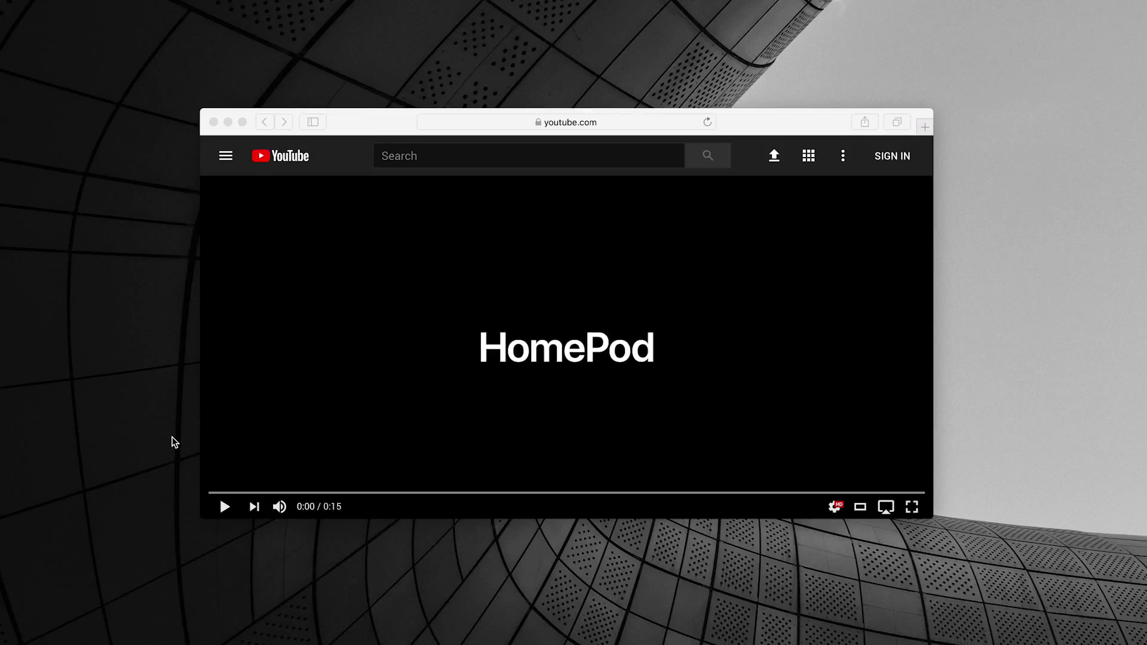
# Step: Play the HomePod example video in the browser and look through its text animation
pyautogui.click(224, 437)
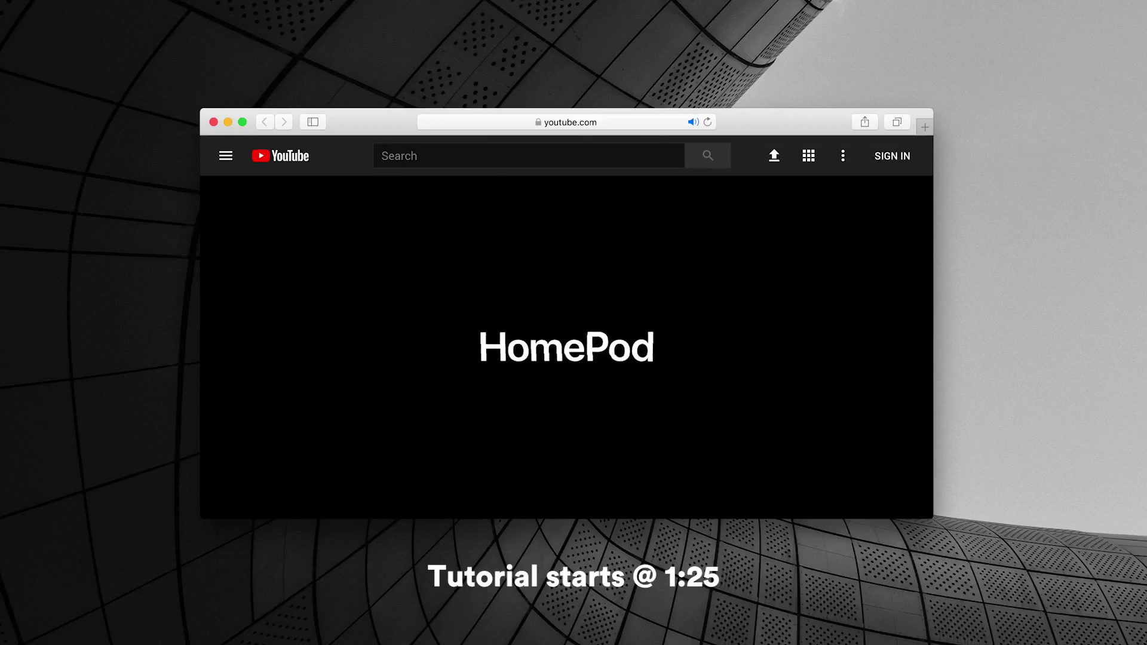
pyautogui.click(242, 417)
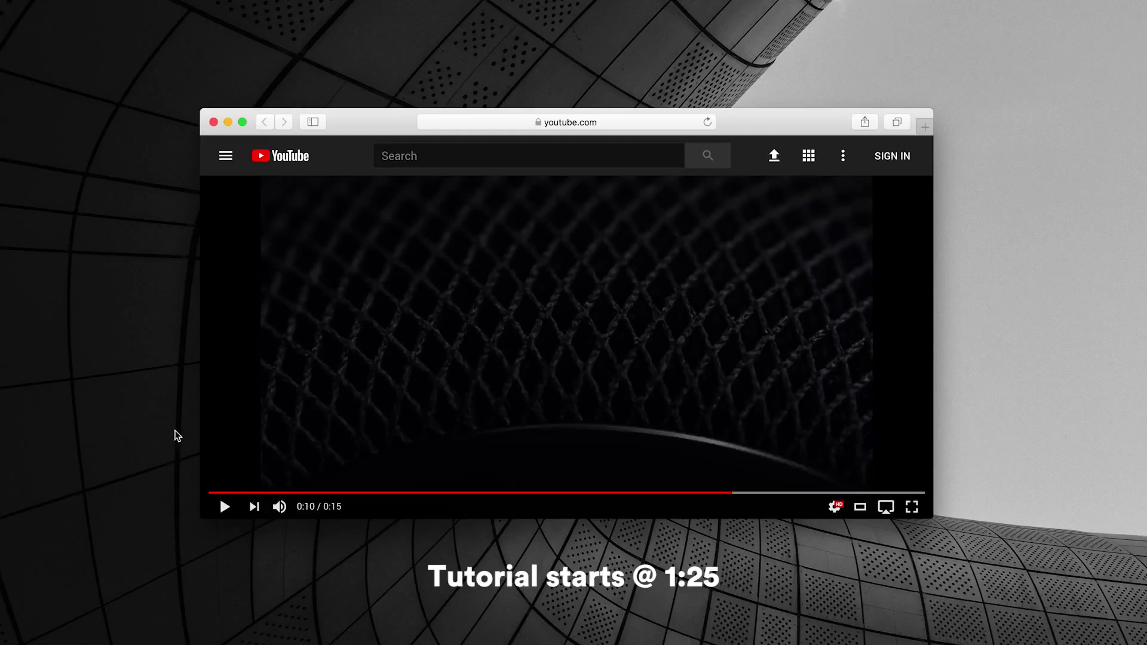
pyautogui.click(526, 492)
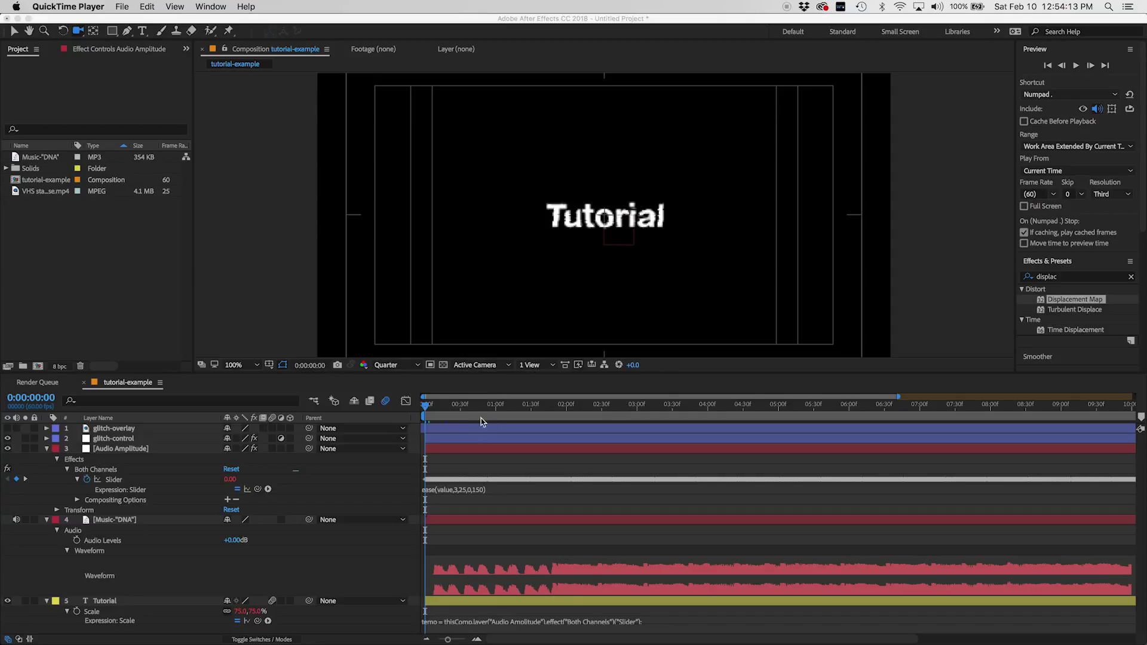
# Step: Switch to After Effects and preview the finished tutorial-example composition with its music
pyautogui.click(448, 404)
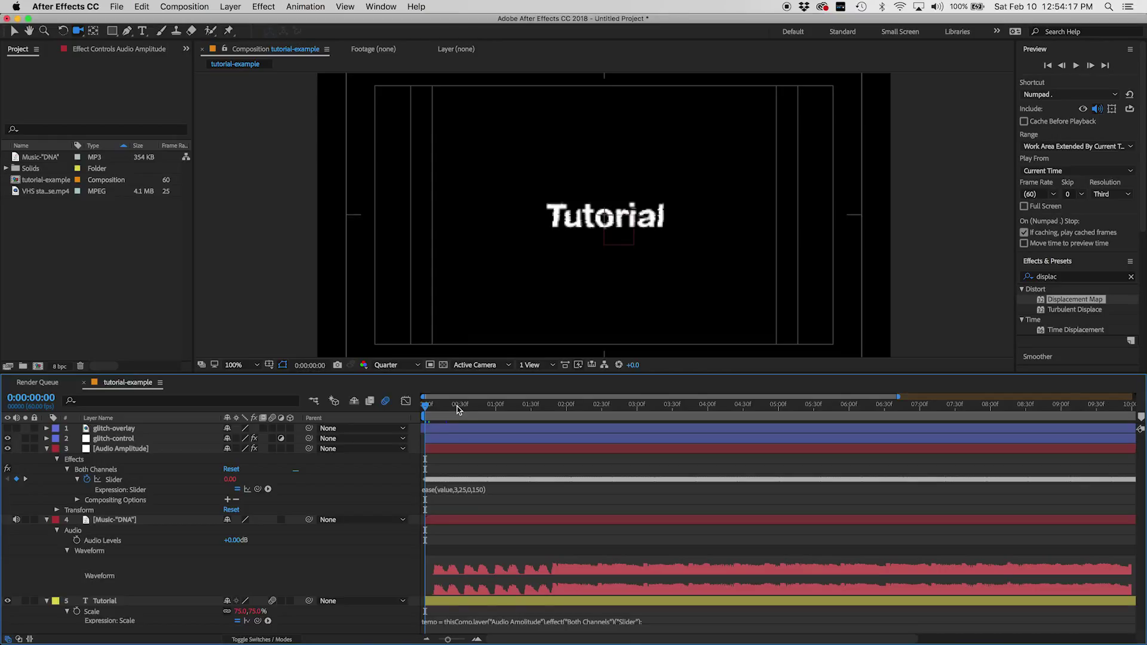
pyautogui.press('space')
pyautogui.press('space')
# Step: Create a new composition named "tutorial" at 1920 × 1080 px, 60 fps and 15 seconds long
pyautogui.click(199, 5)
pyautogui.click(204, 21)
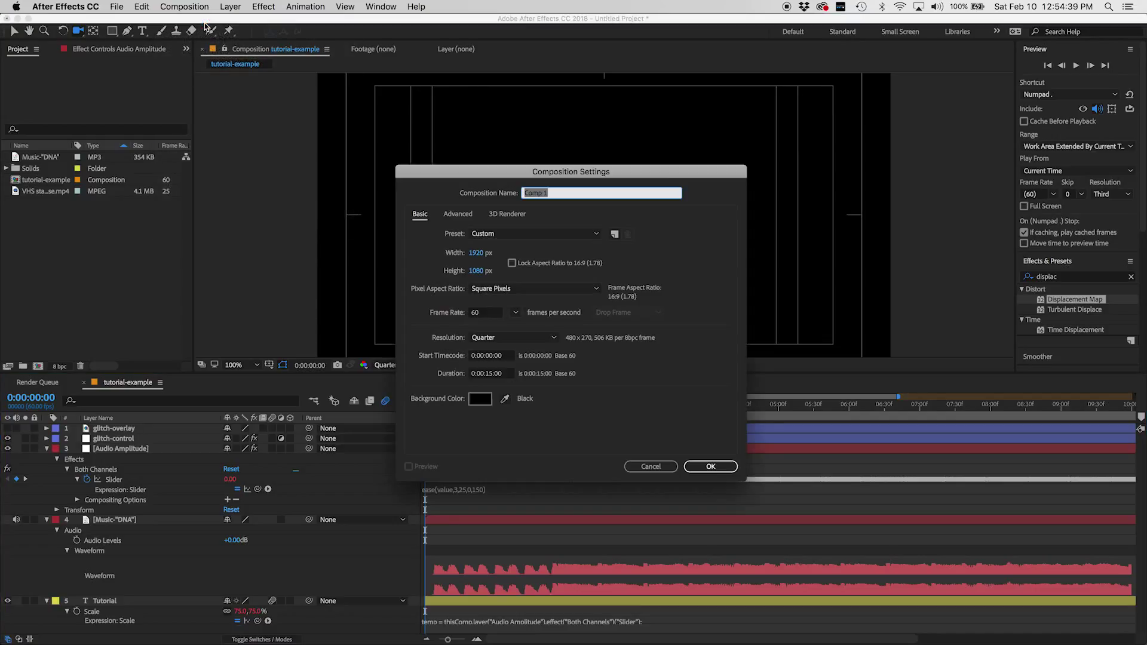
pyautogui.write('tutorial')
pyautogui.click(701, 470)
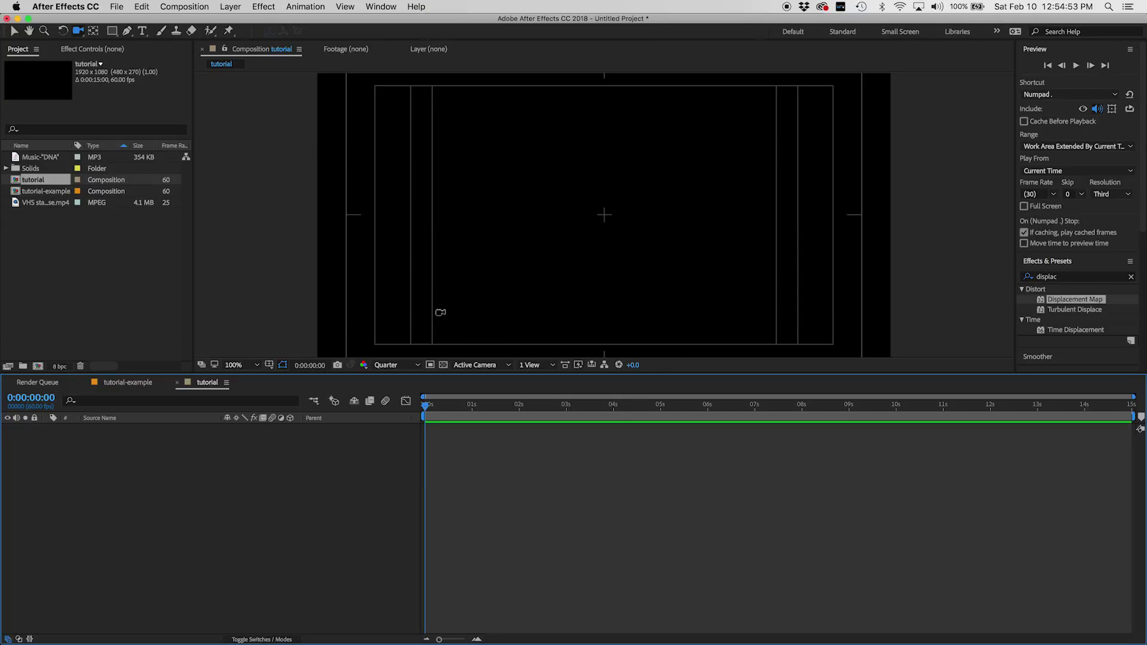
# Step: Fit the empty composition to the viewer and activate the Selection tool
pyautogui.click(243, 367)
pyautogui.click(290, 369)
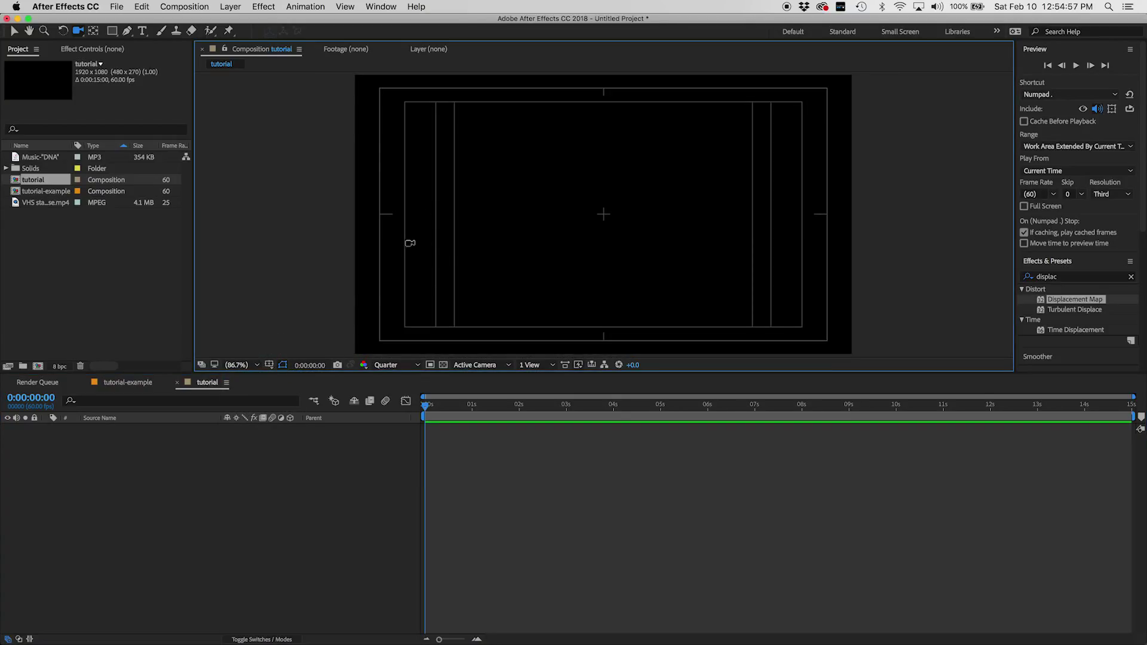
pyautogui.press('v')
# Step: Turn the Title/Action Safe overlay off and back on in the composition view
pyautogui.click(269, 365)
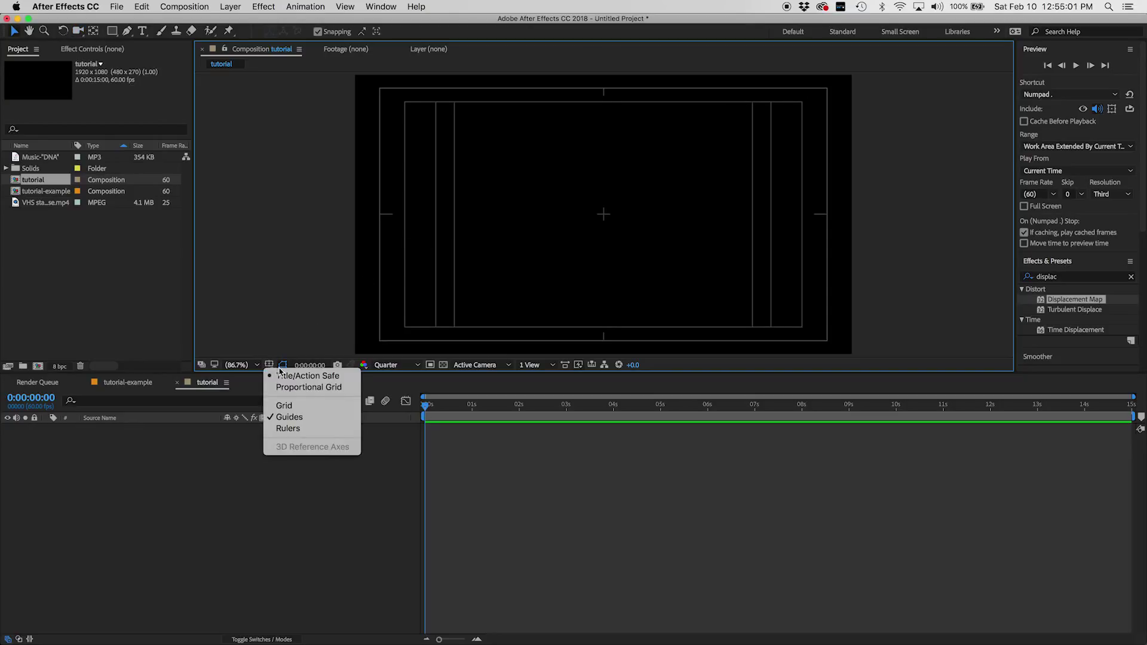
pyautogui.click(284, 375)
pyautogui.click(271, 366)
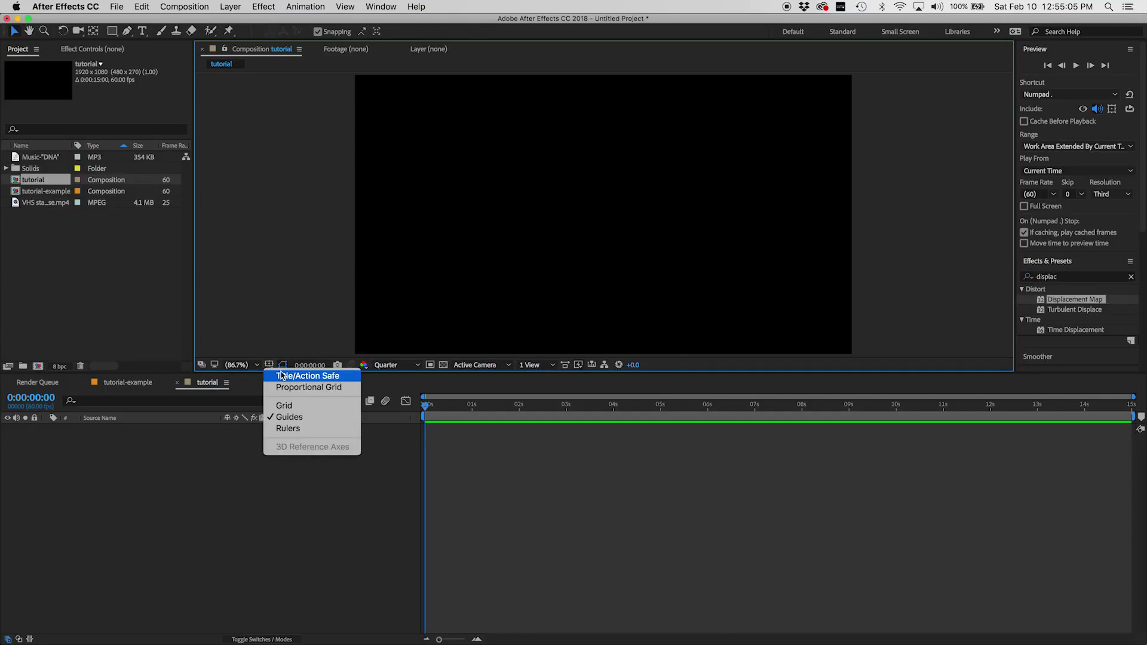
pyautogui.click(278, 375)
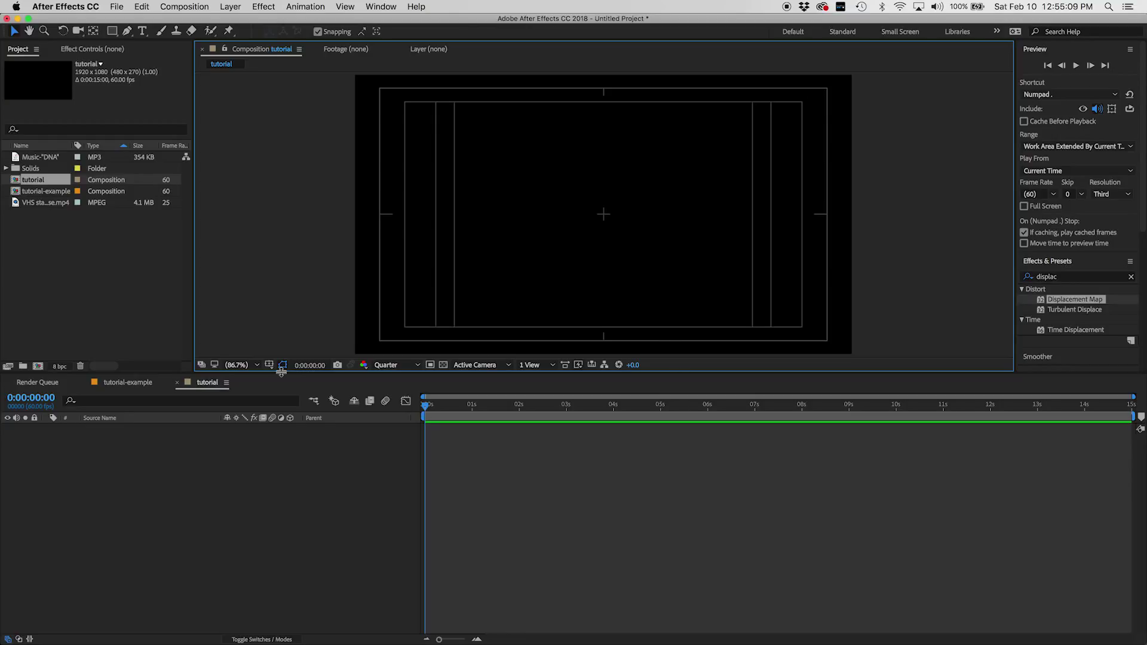
# Step: Add a text layer reading "Tutorial" near the middle of the composition
pyautogui.click(144, 31)
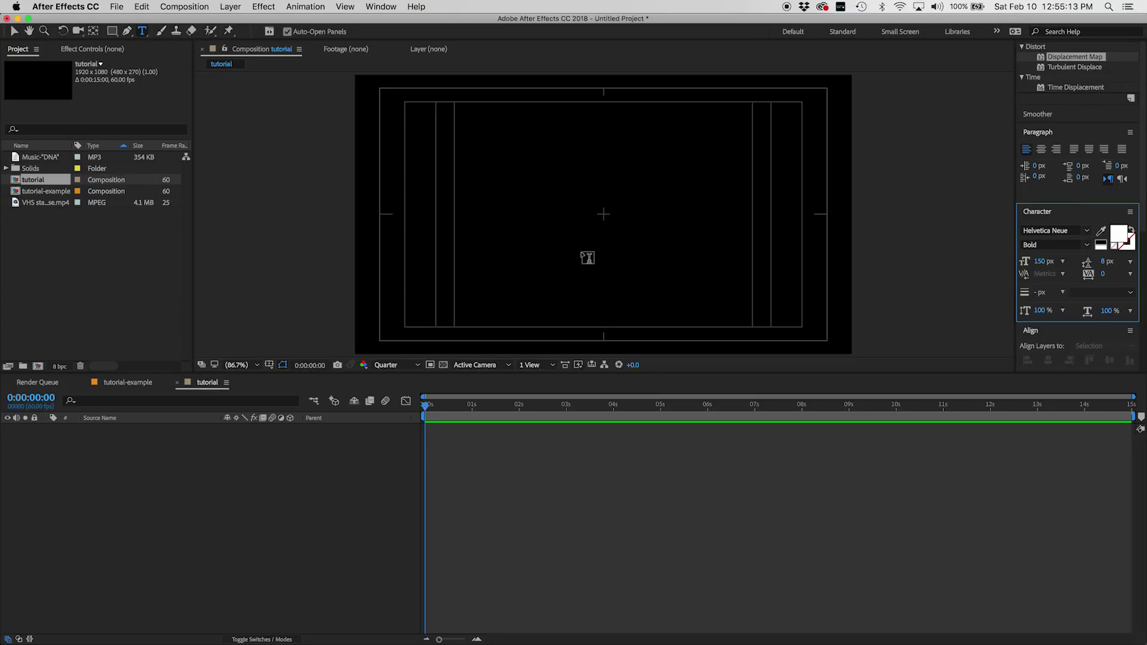
pyautogui.click(588, 219)
pyautogui.write('Tutorial')
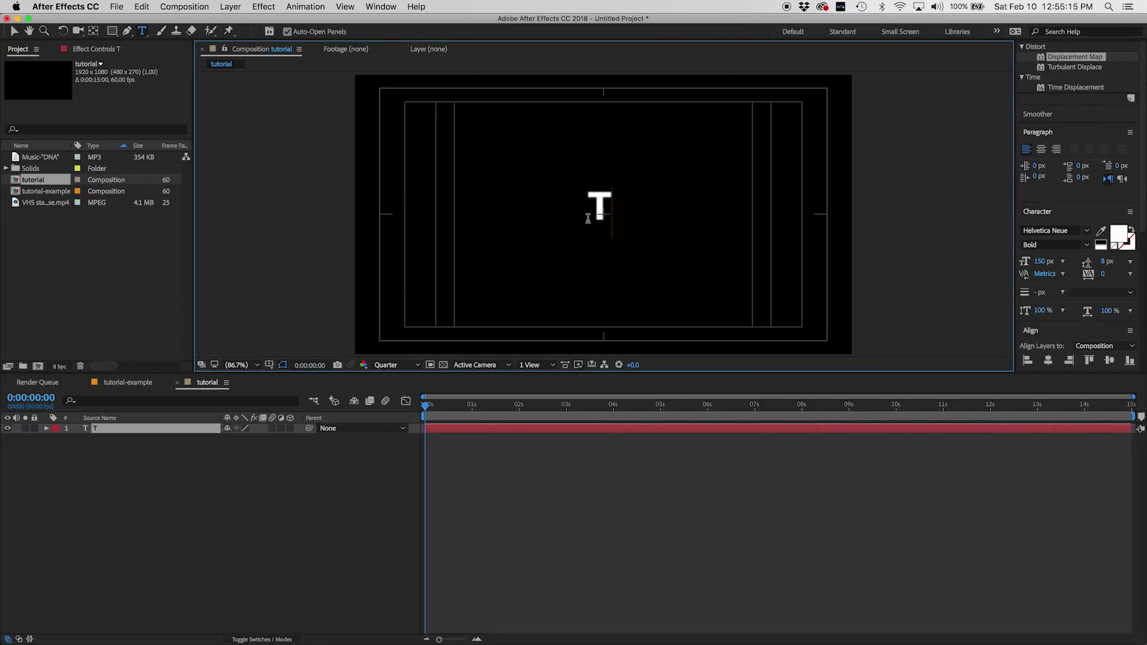
# Step: Center the "Tutorial" text horizontally and vertically in the composition with the Align options
pyautogui.doubleClick(682, 210)
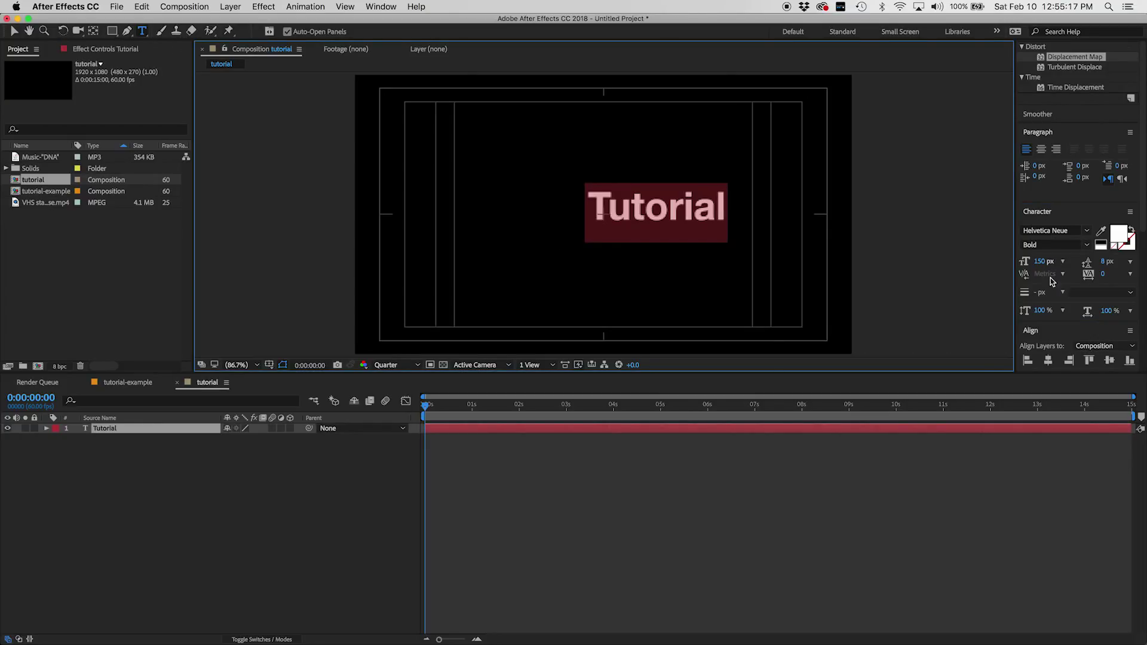
pyautogui.click(1047, 361)
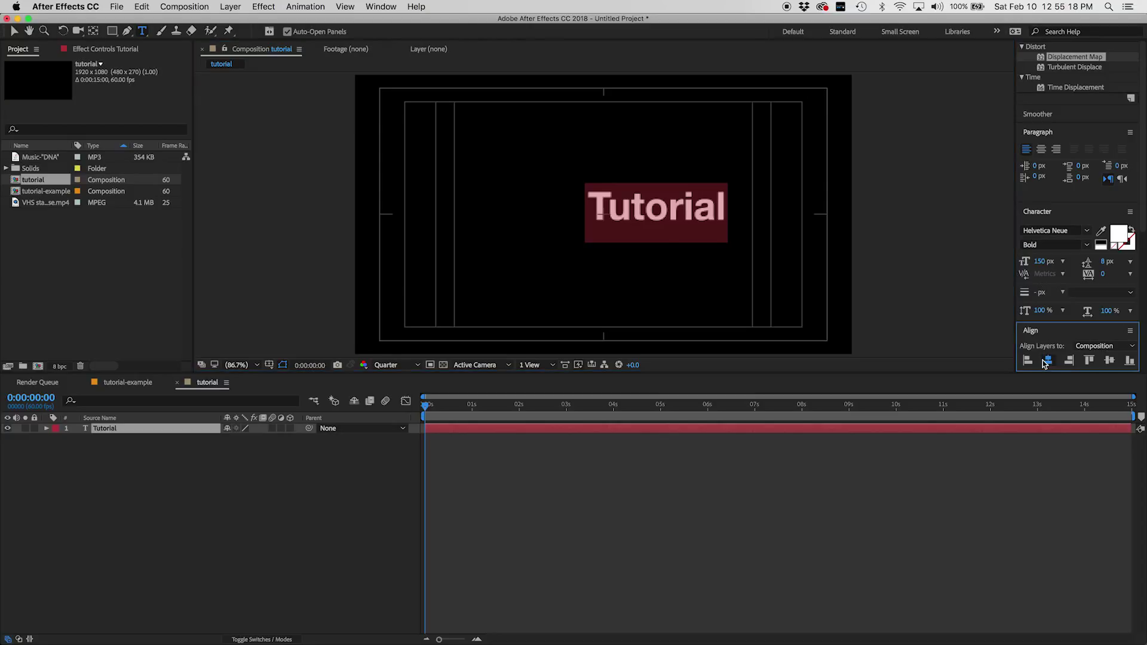
pyautogui.click(1108, 360)
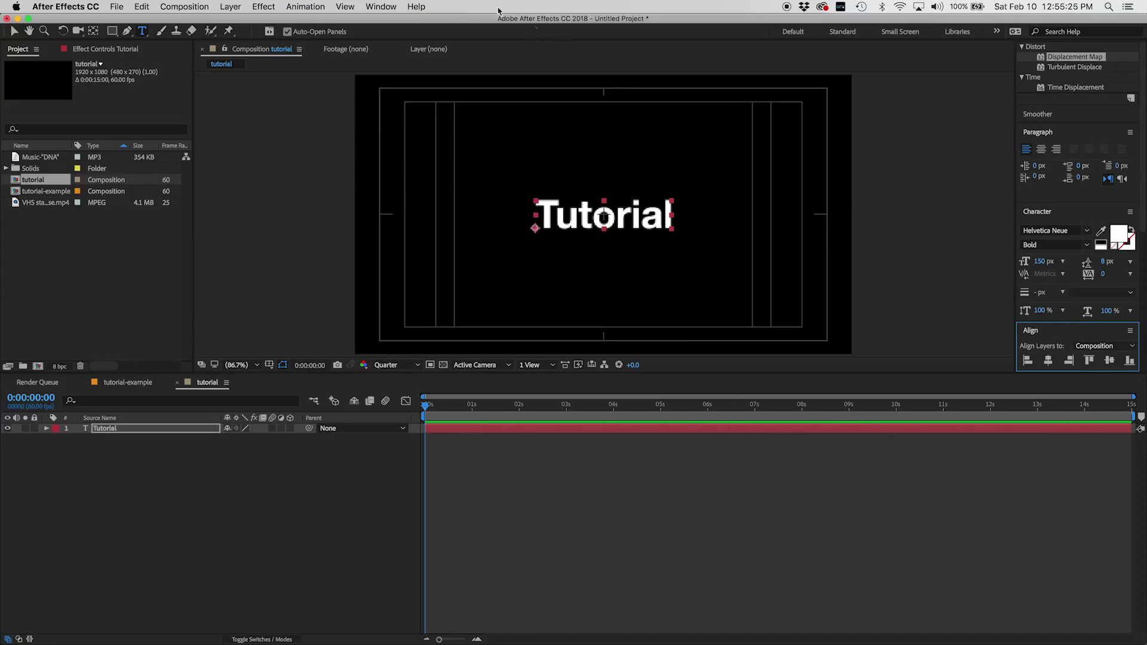
pyautogui.click(380, 7)
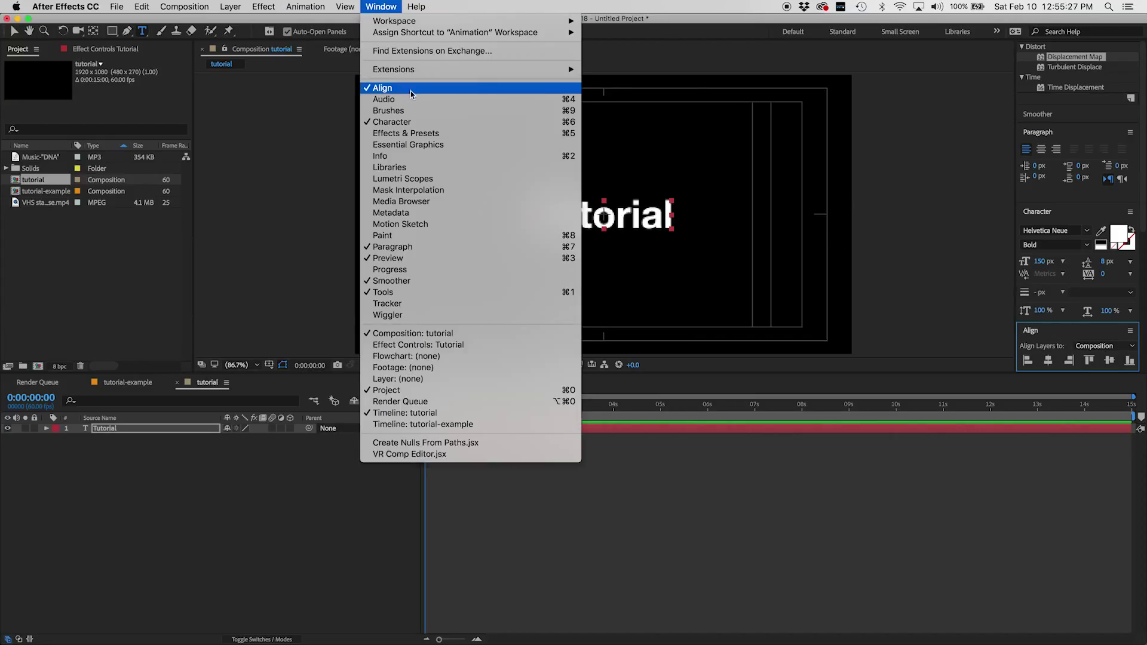
pyautogui.click(1077, 334)
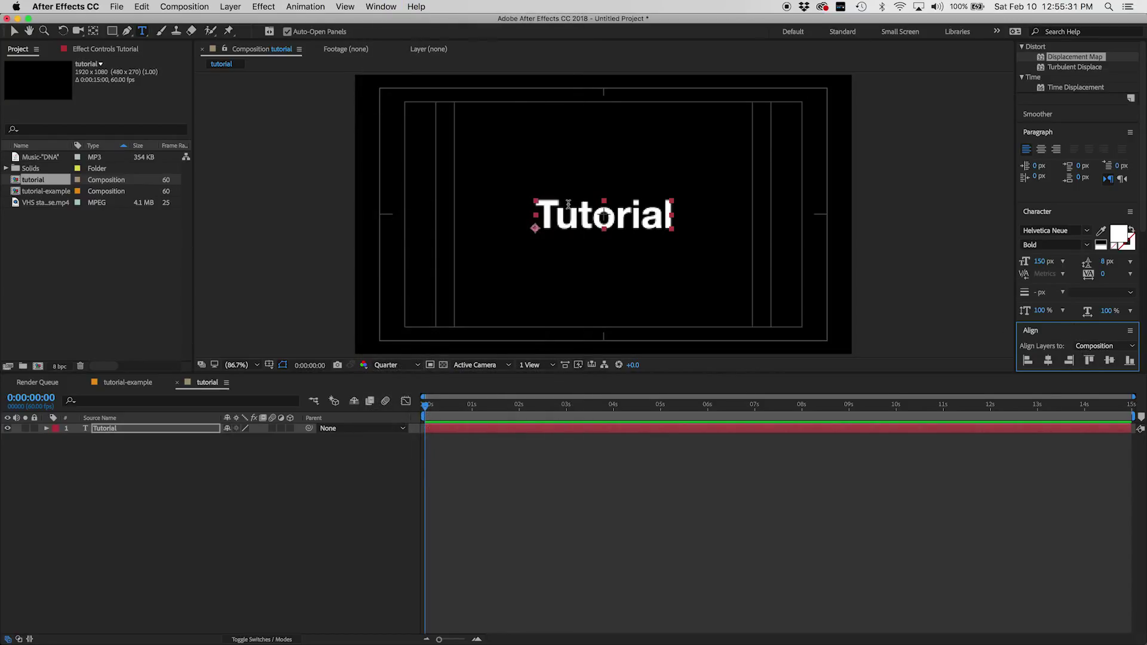
# Step: Move the text layer's anchor point from the lower-left corner to the center of the word with the Pan Behind tool
pyautogui.press('y')
pyautogui.press('.')
pyautogui.press('.')
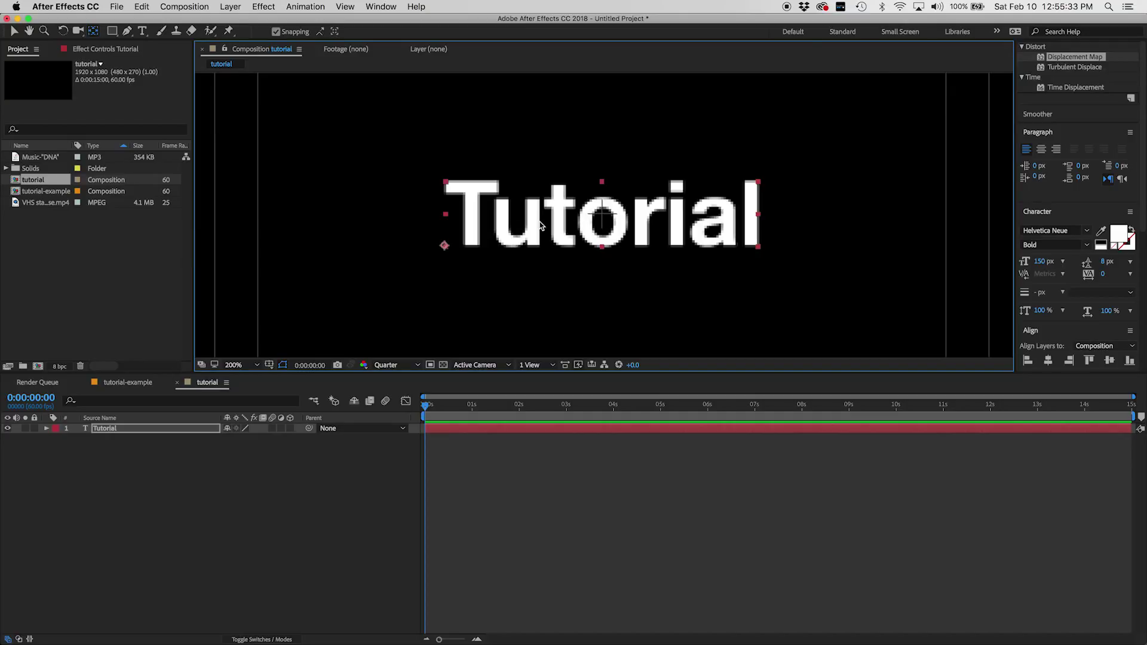
pyautogui.moveTo(445, 245); pyautogui.dragTo(601, 213)
pyautogui.press(',')
pyautogui.press(',')
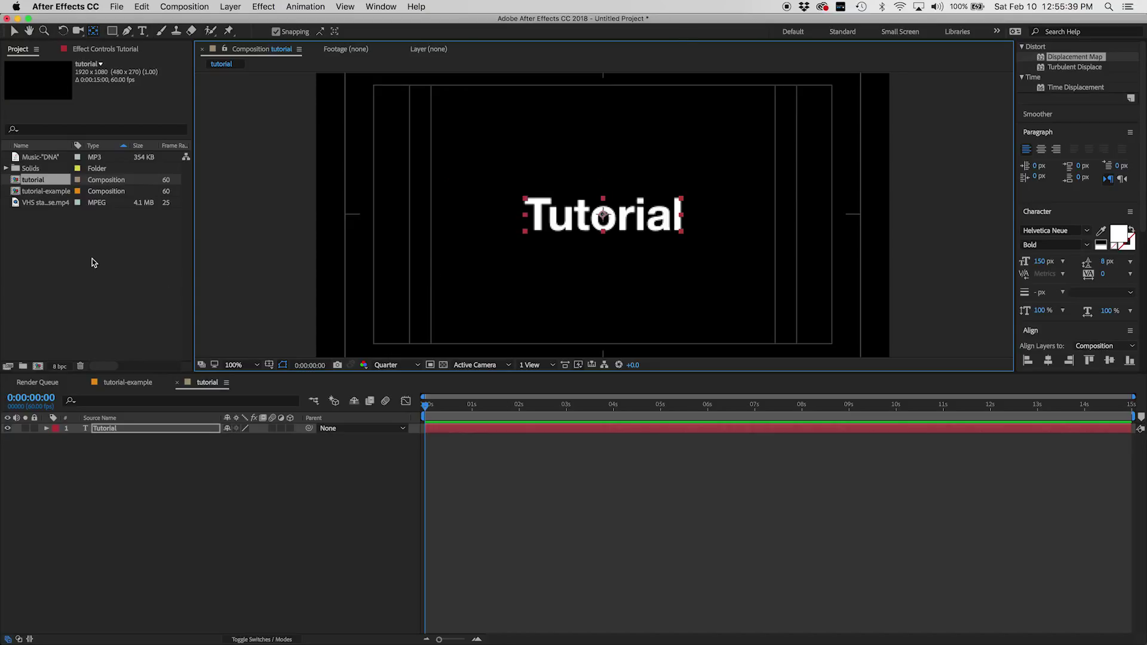
# Step: Add the Music-"DNA" audio below the text layer and reveal its waveform in the timeline
pyautogui.click(42, 158)
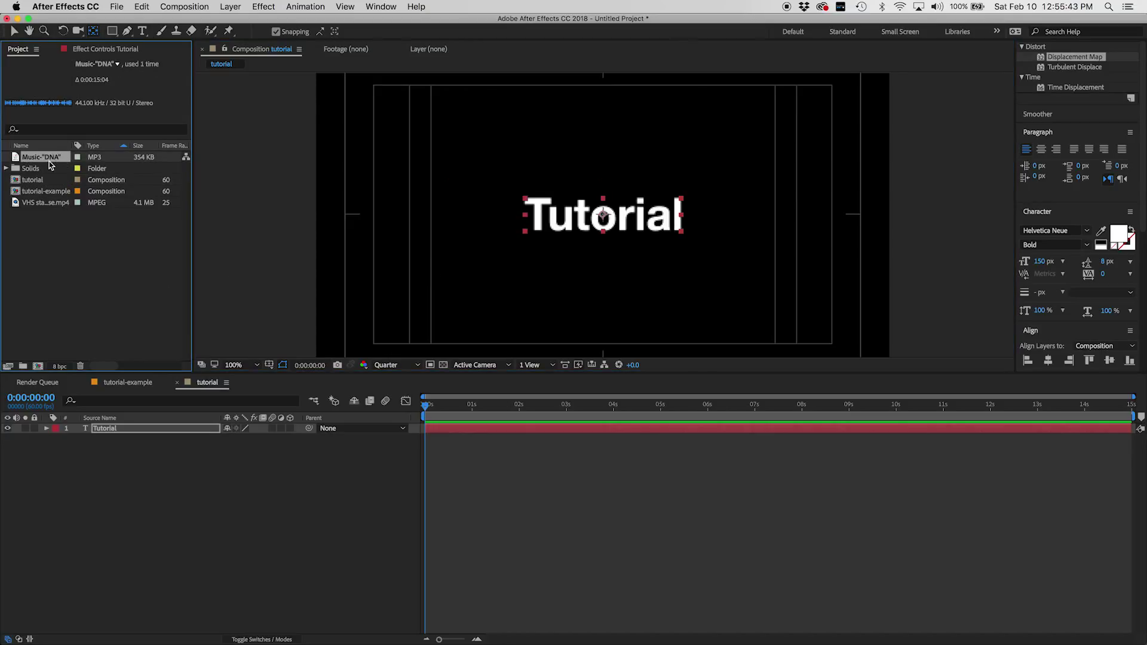
pyautogui.moveTo(50, 165); pyautogui.dragTo(119, 440)
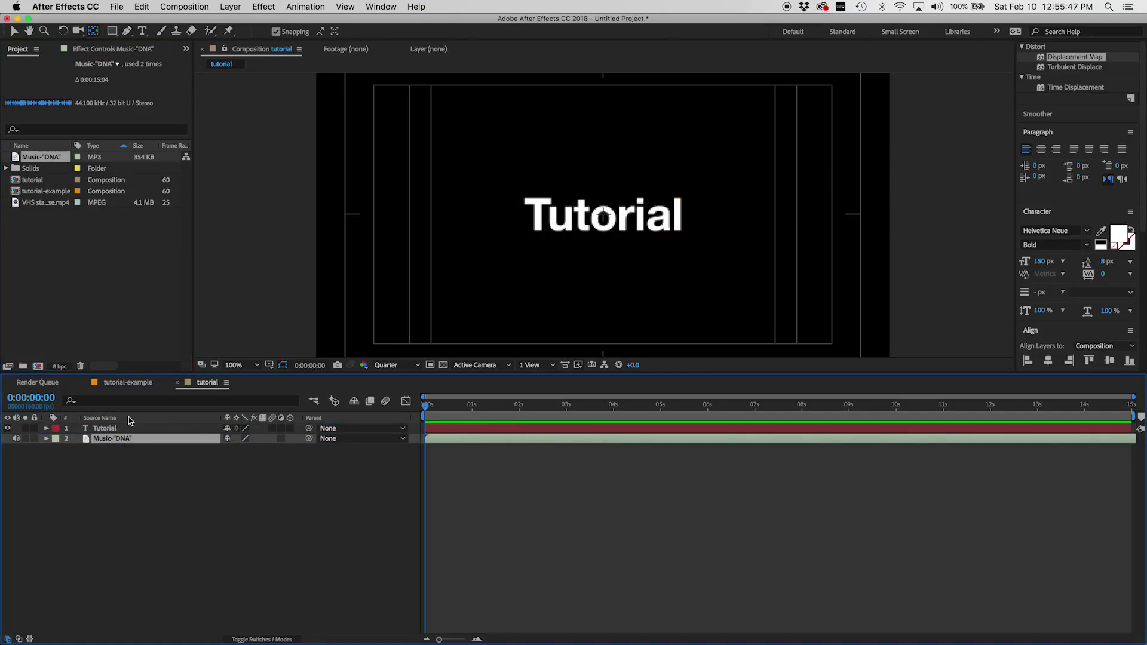
pyautogui.click(56, 449)
pyautogui.click(66, 469)
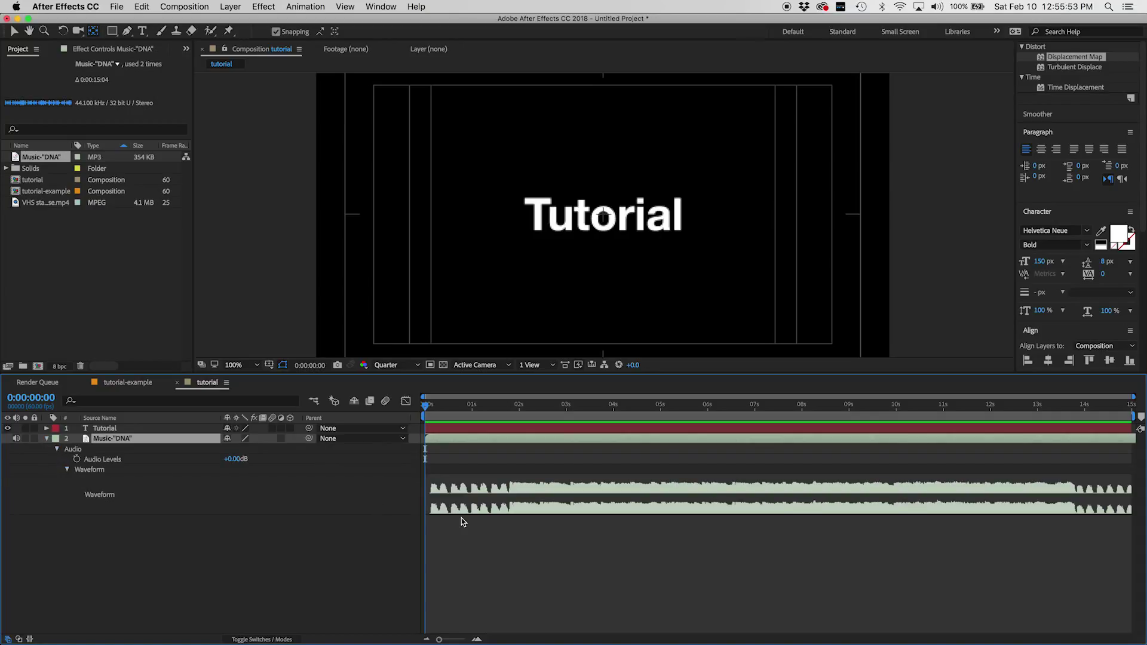
pyautogui.moveTo(446, 405); pyautogui.dragTo(393, 406)
# Step: Convert the Music-"DNA" layer's audio to keyframes with the Keyframe Assistant
pyautogui.rightClick(174, 440)
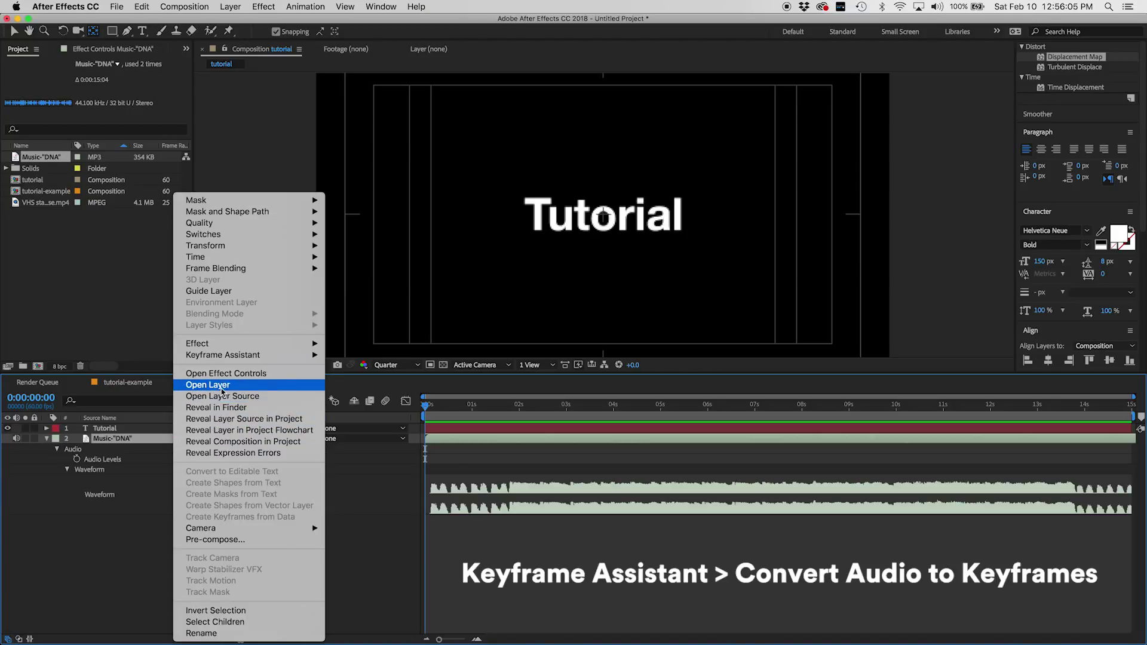
pyautogui.moveTo(242, 358)
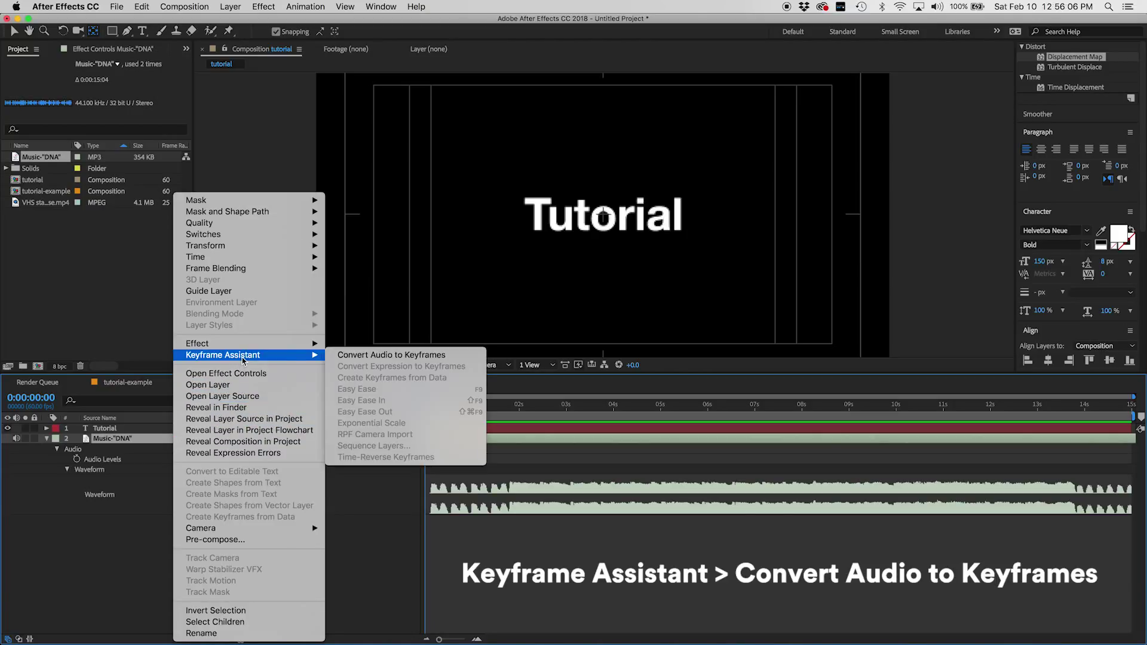
pyautogui.click(363, 356)
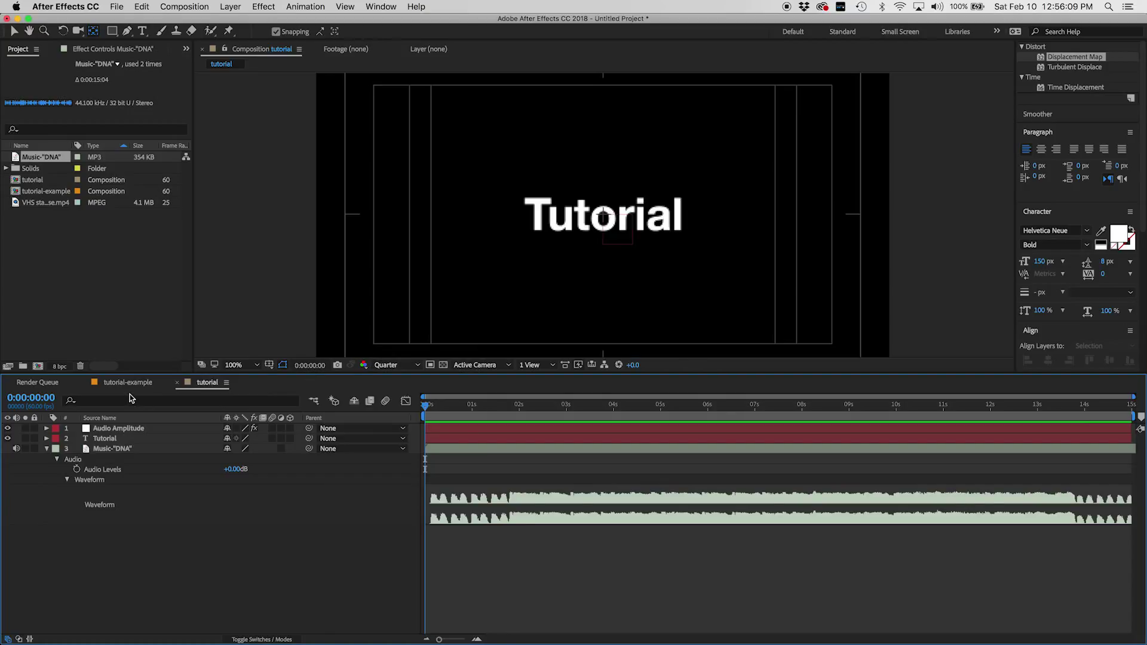
# Step: Delete the Left Channel and Right Channel effects from the Audio Amplitude layer, keeping Both Channels
pyautogui.click(128, 429)
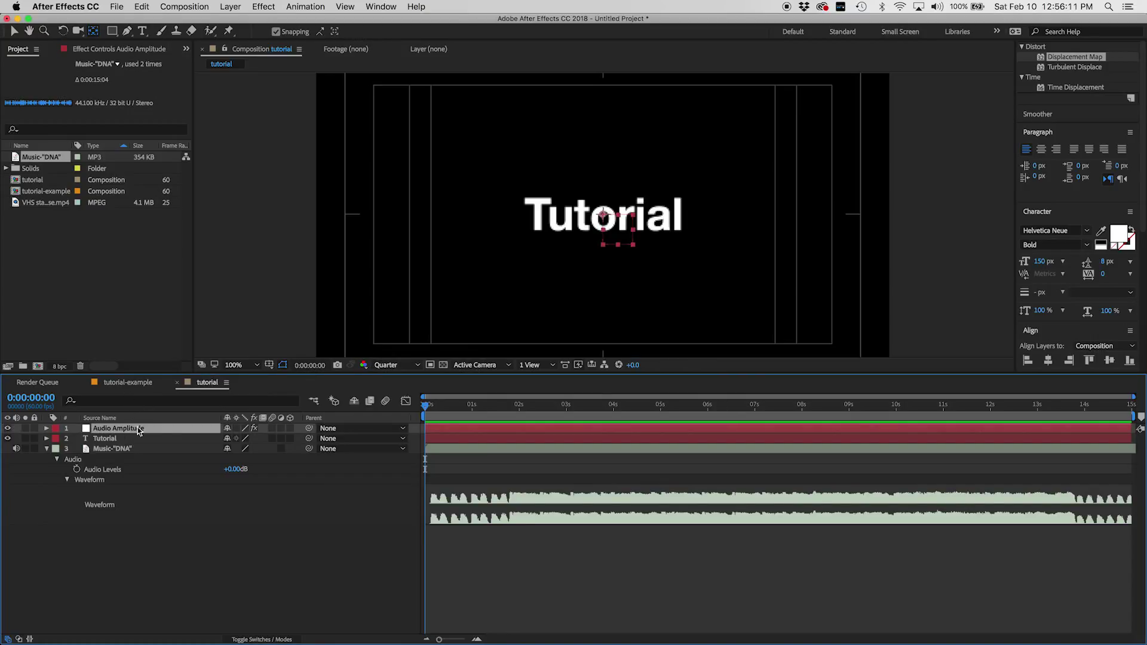
pyautogui.click(47, 428)
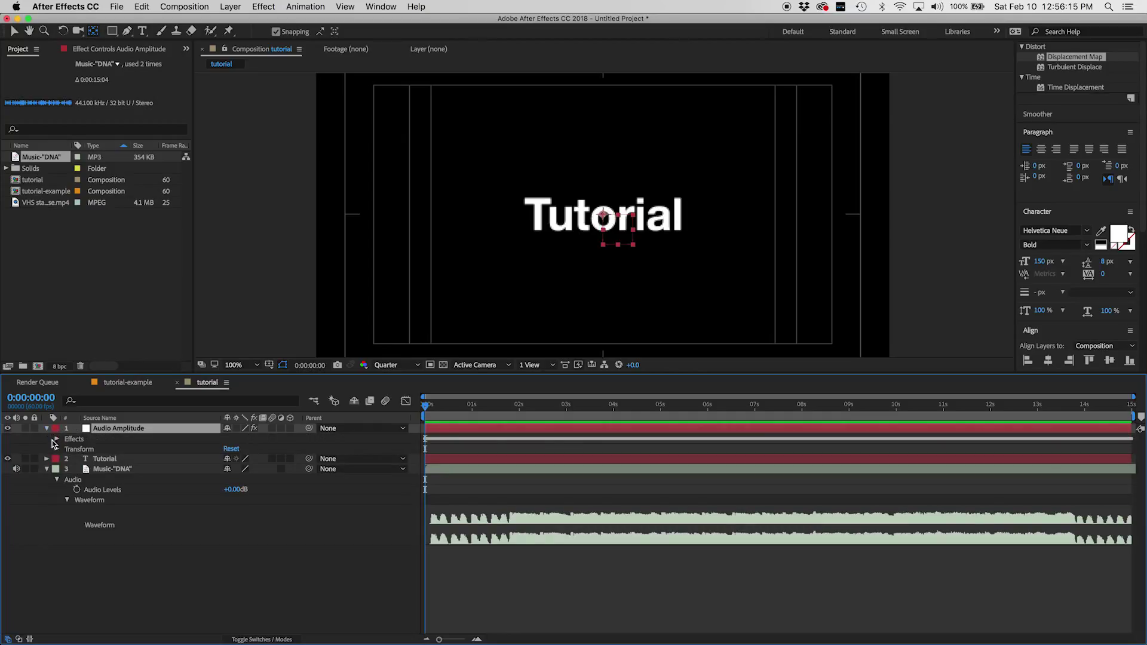
pyautogui.click(57, 439)
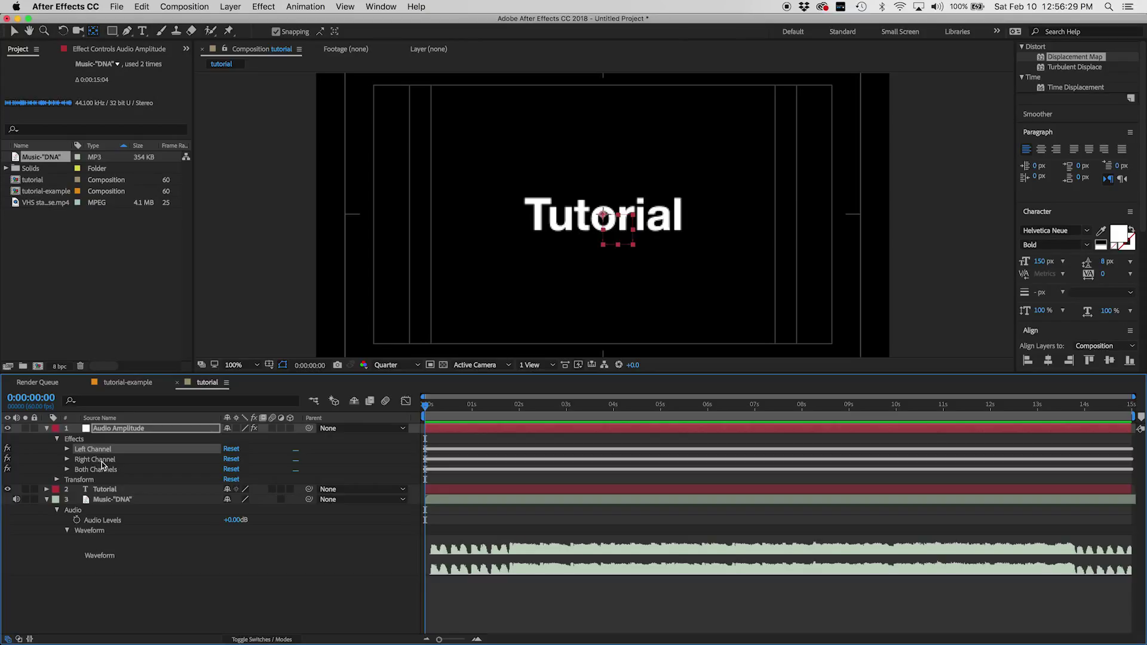
pyautogui.keyDown('shift'); pyautogui.click(102, 460); pyautogui.keyUp('shift')
pyautogui.press('Delete')
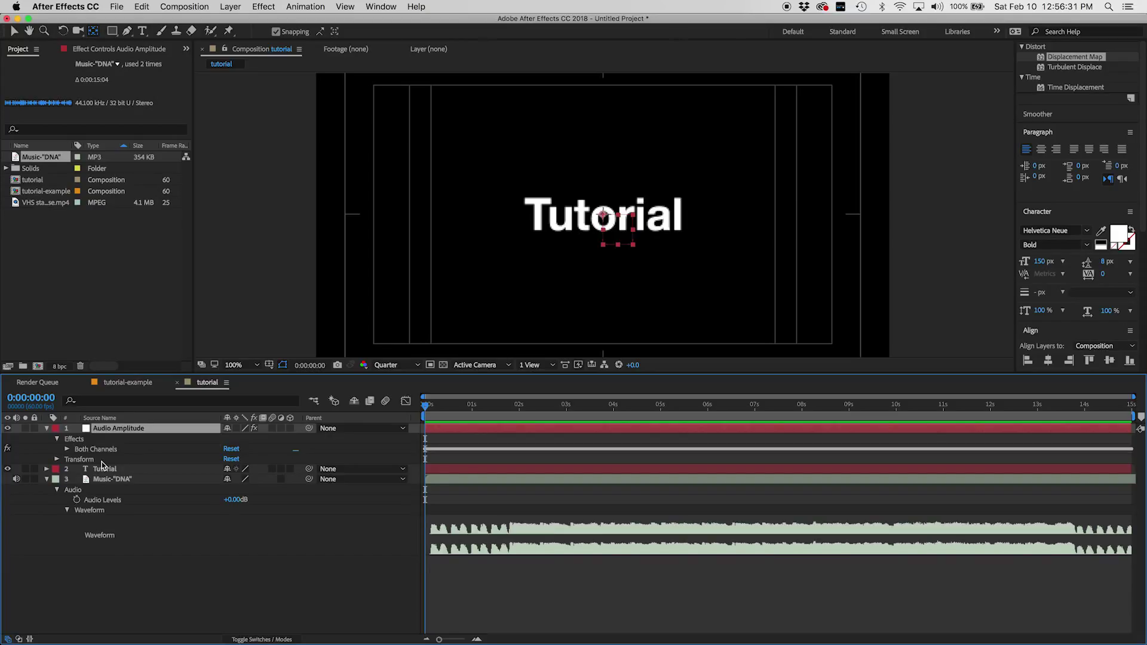
# Step: Move the Tutorial text layer below the Music-"DNA" layer in the timeline
pyautogui.click(101, 451)
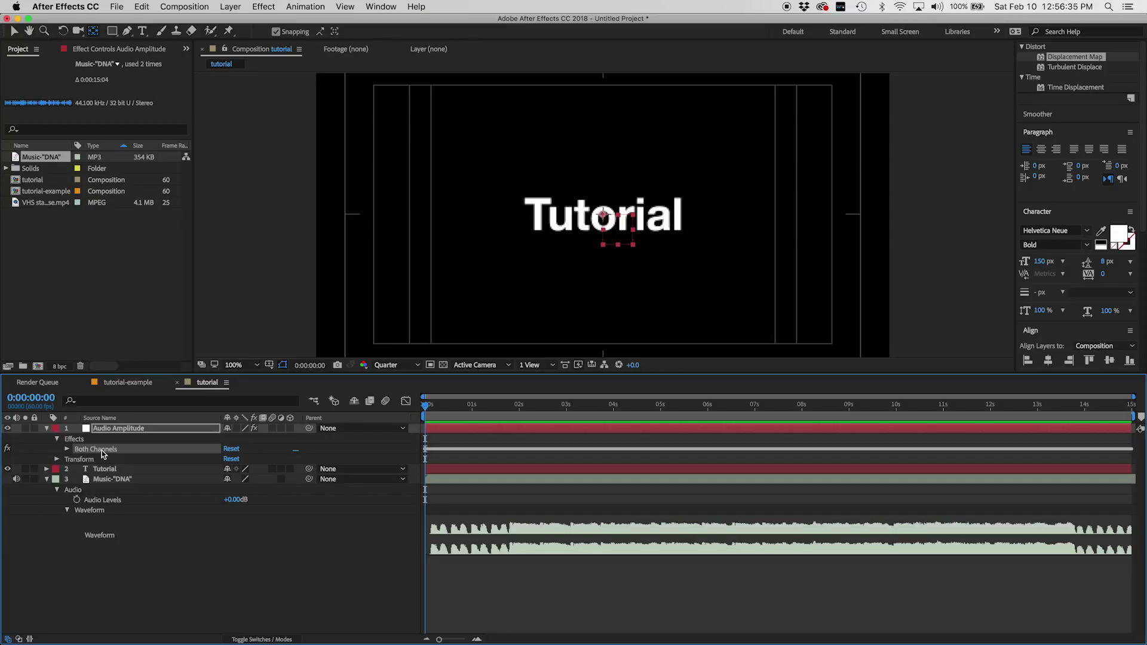
pyautogui.click(115, 428)
pyautogui.moveTo(111, 467); pyautogui.dragTo(120, 543)
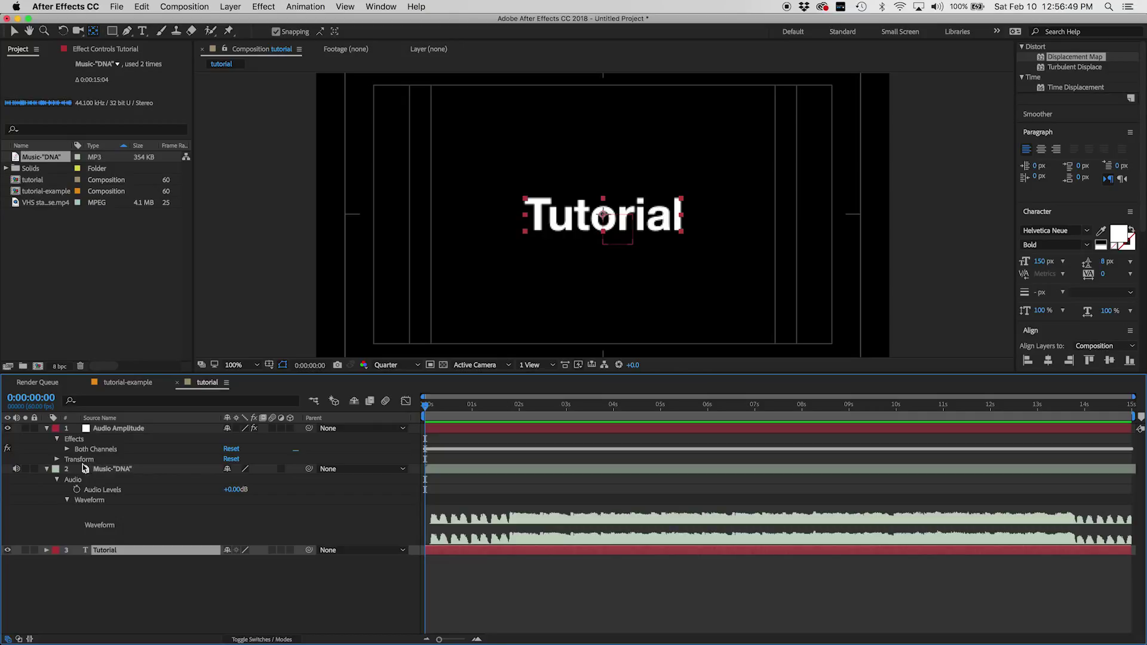
# Step: Set the label color of the Music-"DNA" and Audio Amplitude layers to Yellow
pyautogui.click(56, 469)
pyautogui.click(70, 485)
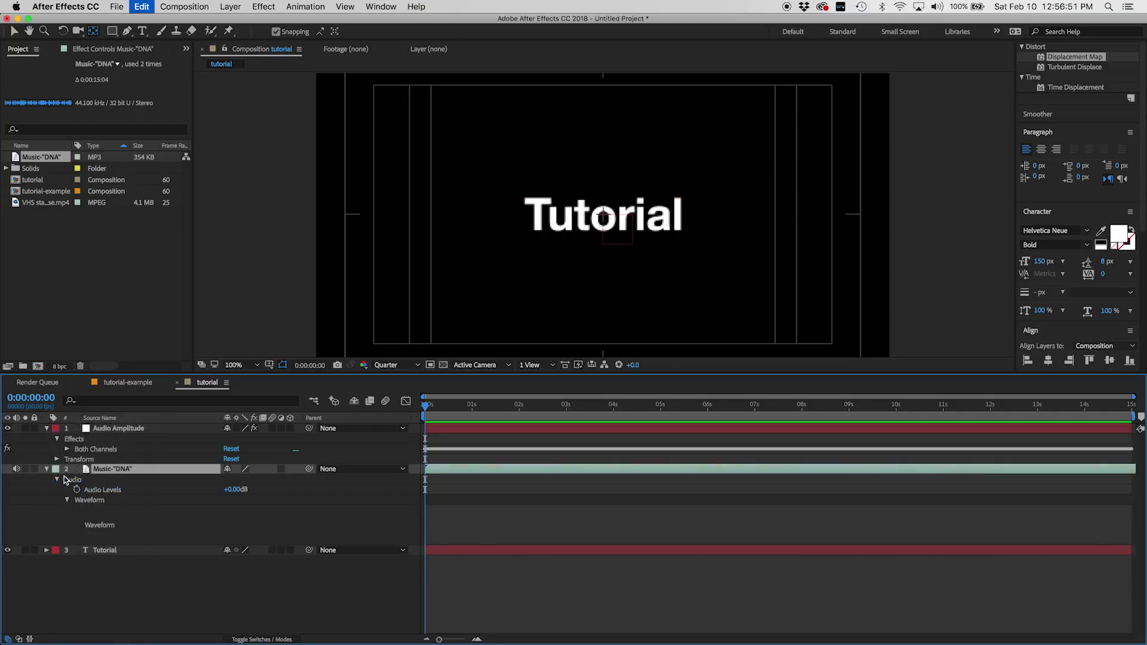
pyautogui.click(54, 469)
pyautogui.click(74, 474)
pyautogui.click(53, 428)
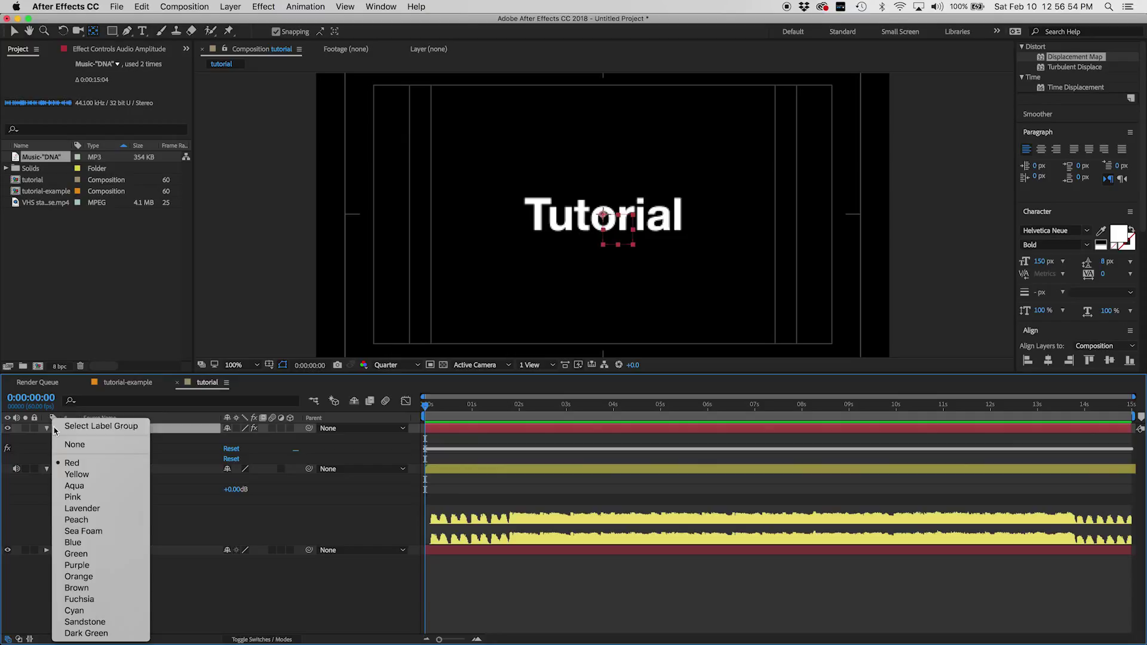
pyautogui.click(72, 474)
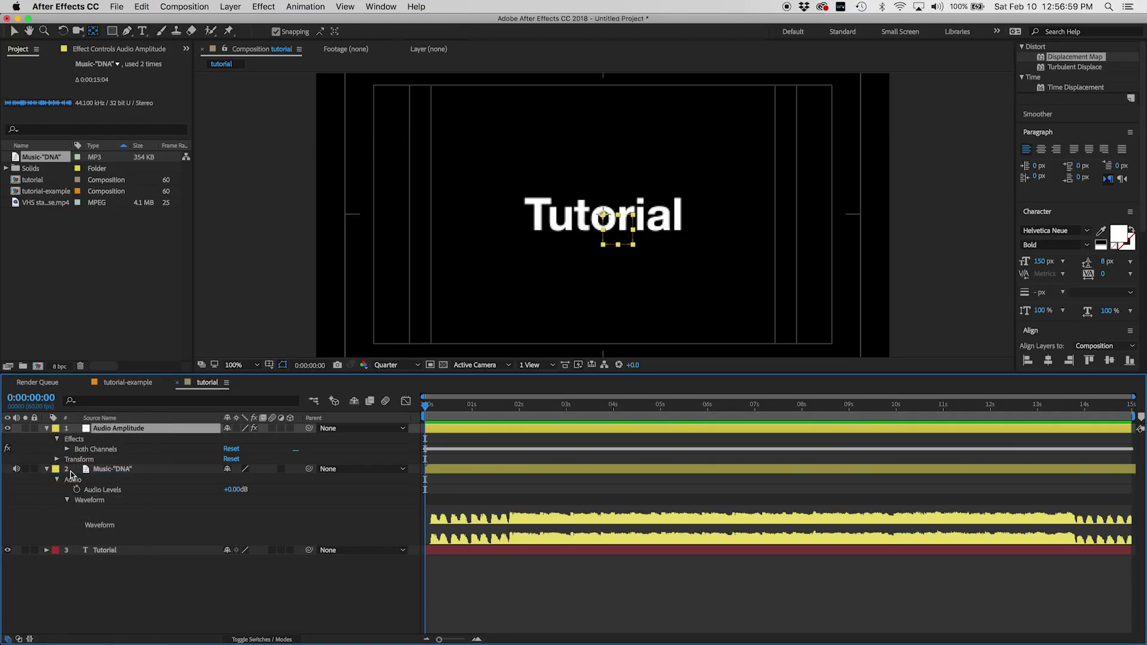
# Step: Add VHS static noise.mp4 to the tutorial composition as the top layer and scale it up to fill the frame
pyautogui.click(130, 386)
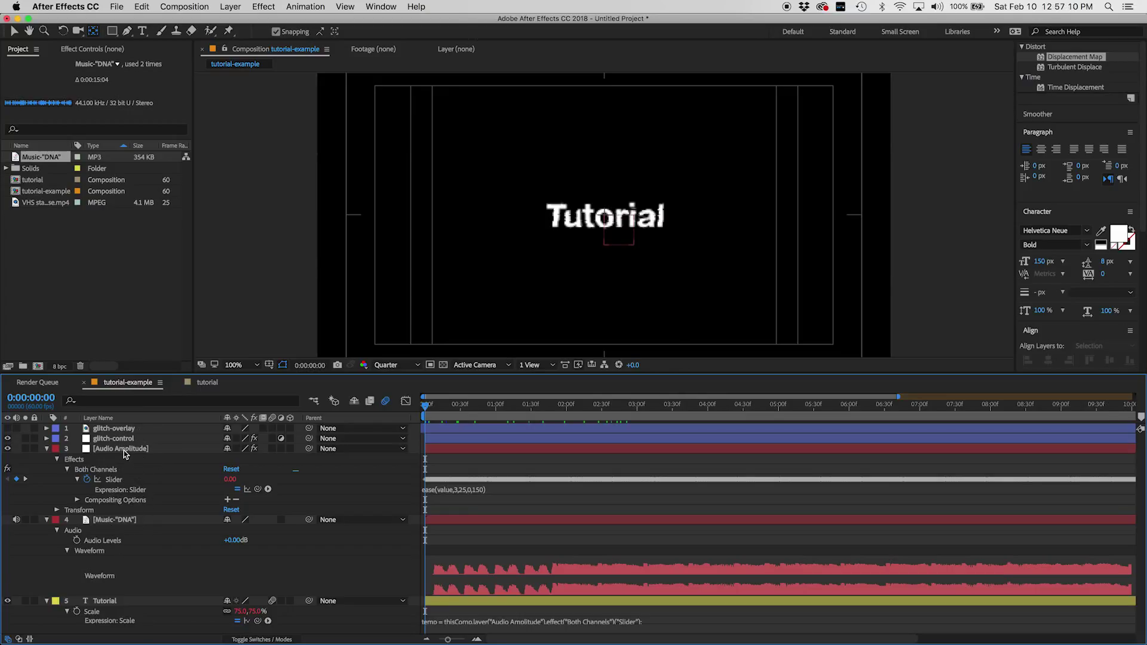
pyautogui.click(205, 385)
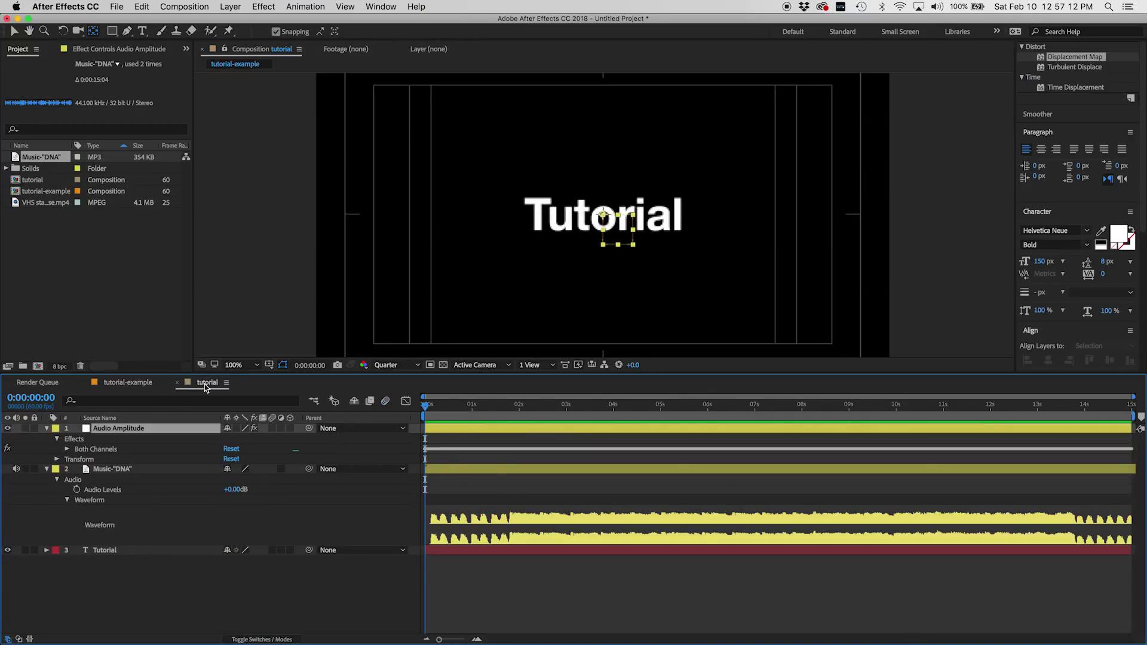
pyautogui.click(50, 203)
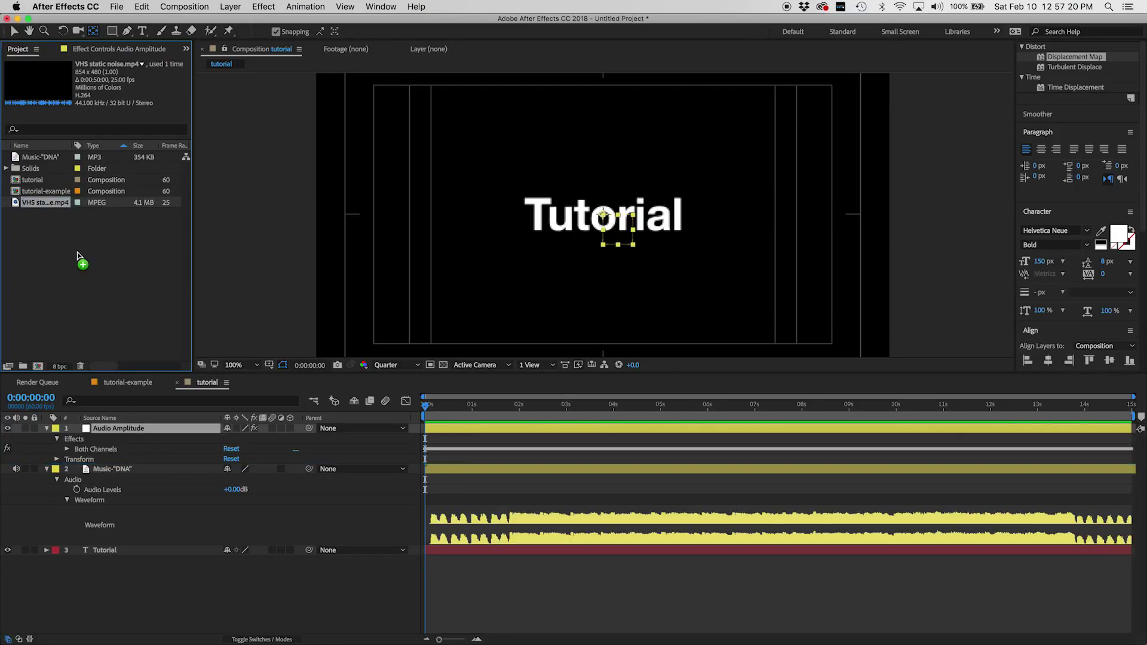
pyautogui.moveTo(118, 427); pyautogui.dragTo(120, 430)
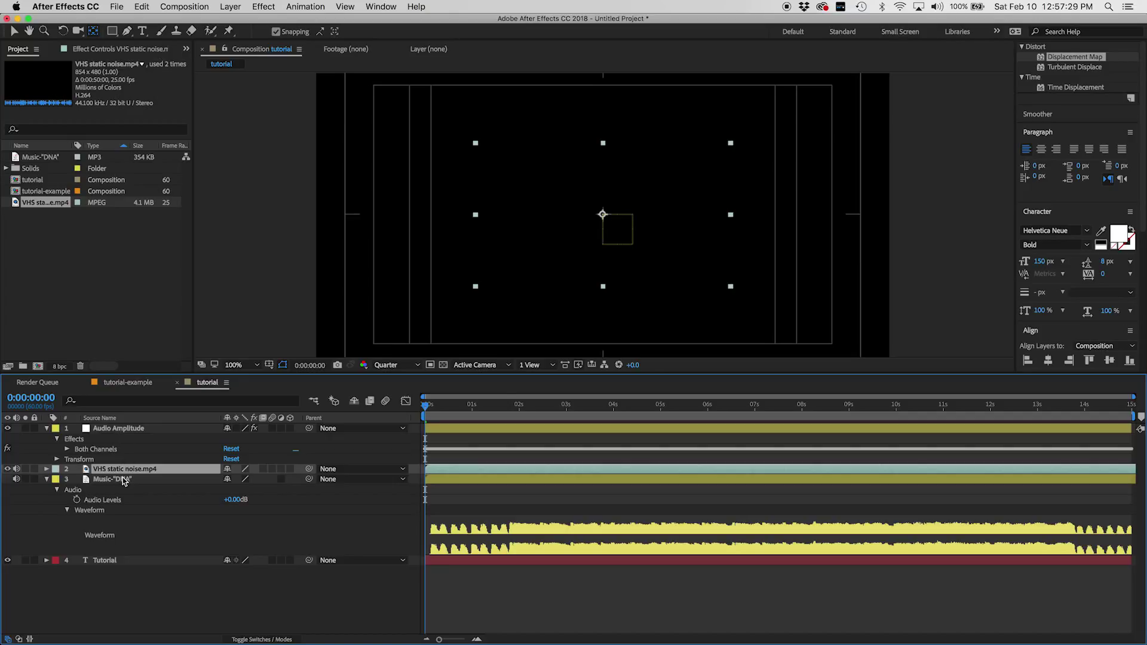
pyautogui.moveTo(124, 472); pyautogui.dragTo(133, 428)
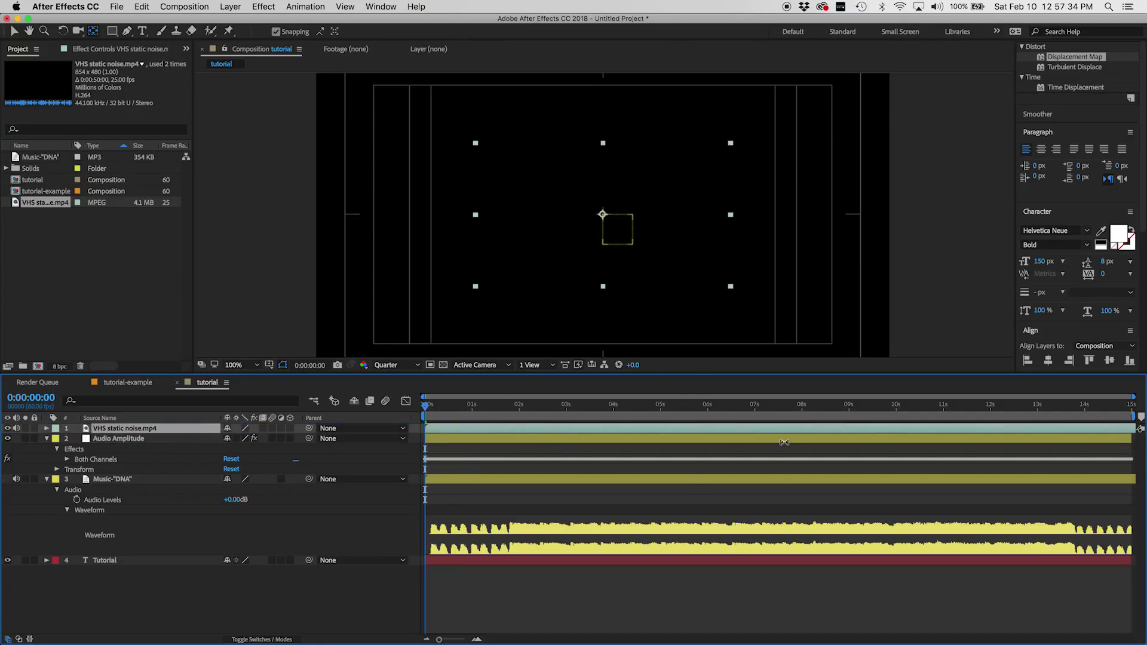
pyautogui.press('v')
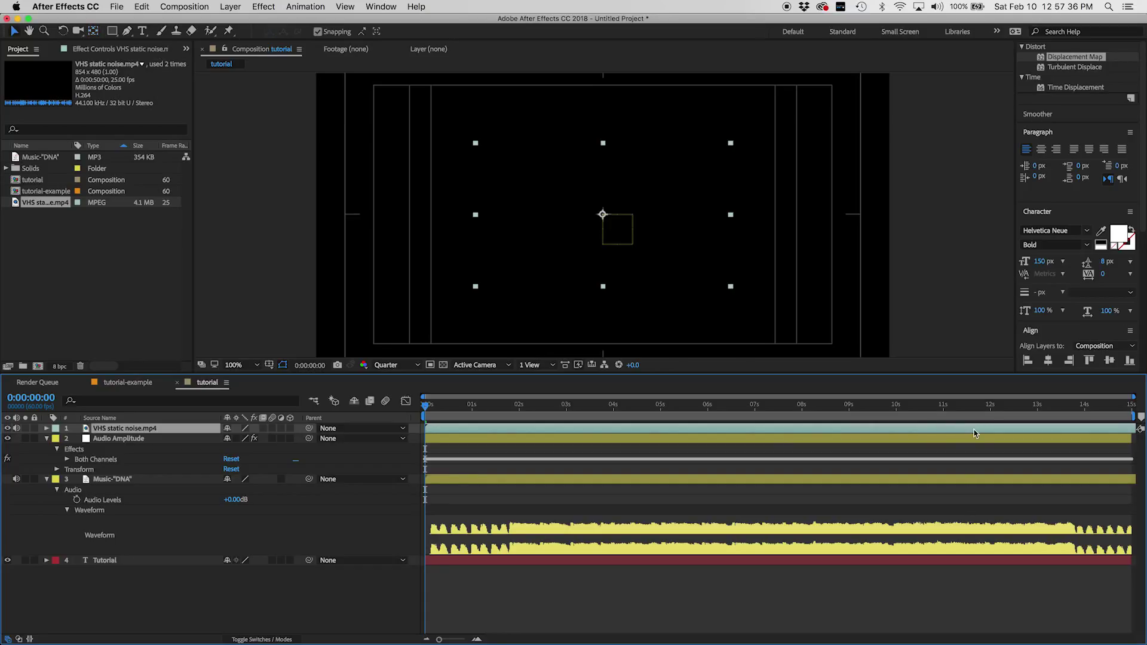
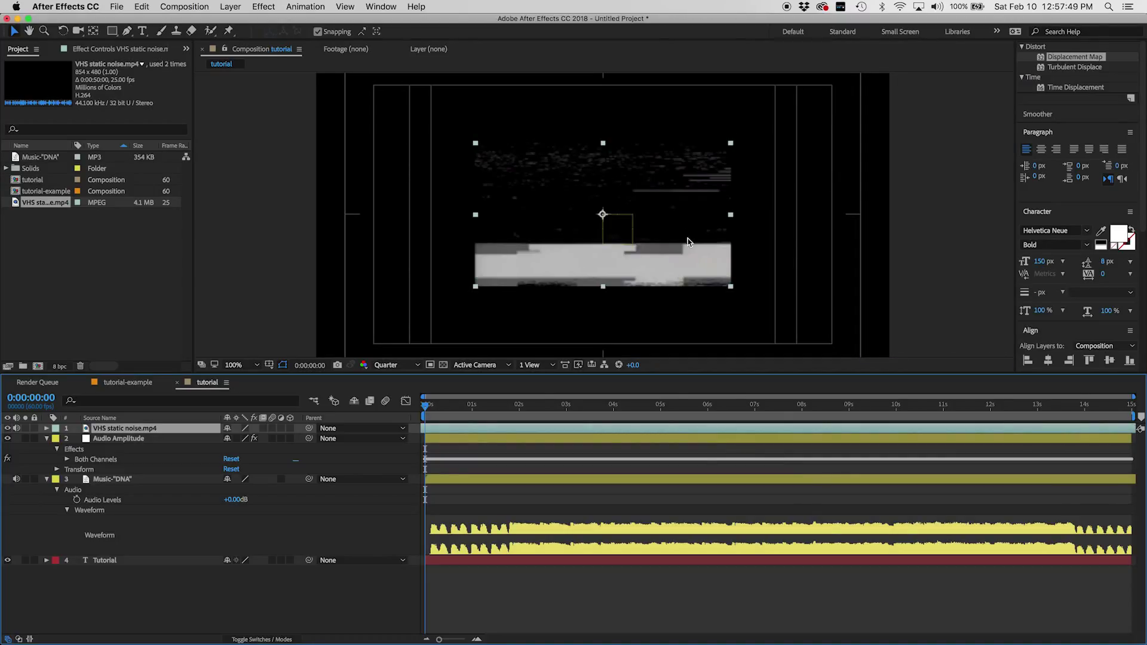
pyautogui.moveTo(731, 289); pyautogui.dragTo(883, 373)
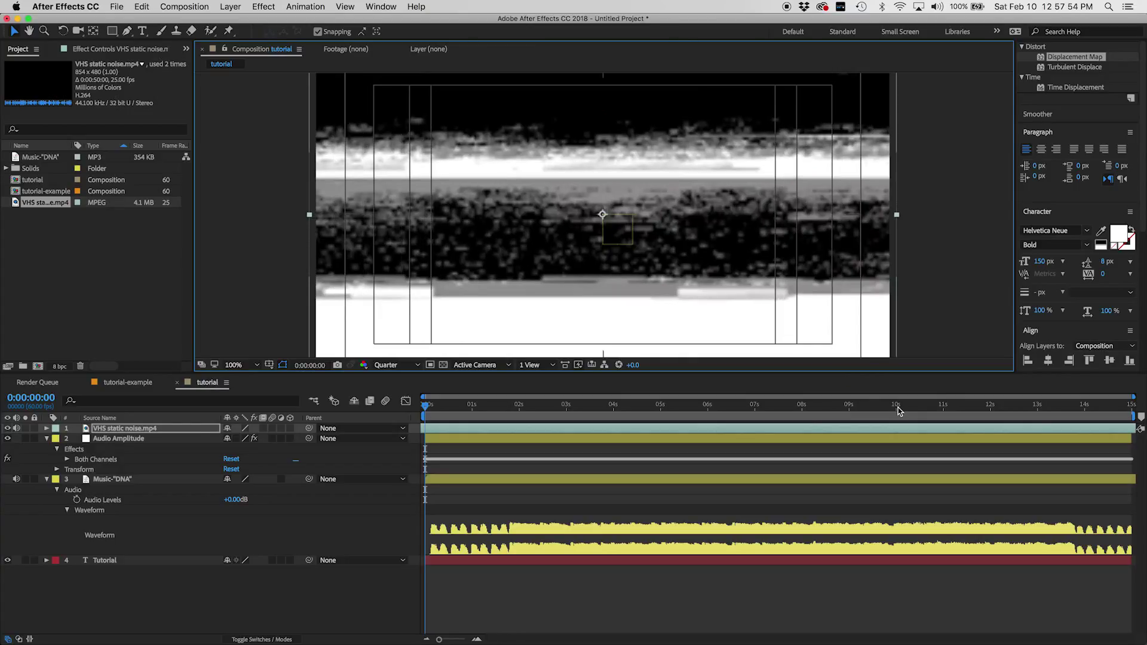
# Step: Create a new adjustment layer and place it directly below the VHS static noise.mp4 layer
pyautogui.click(535, 561)
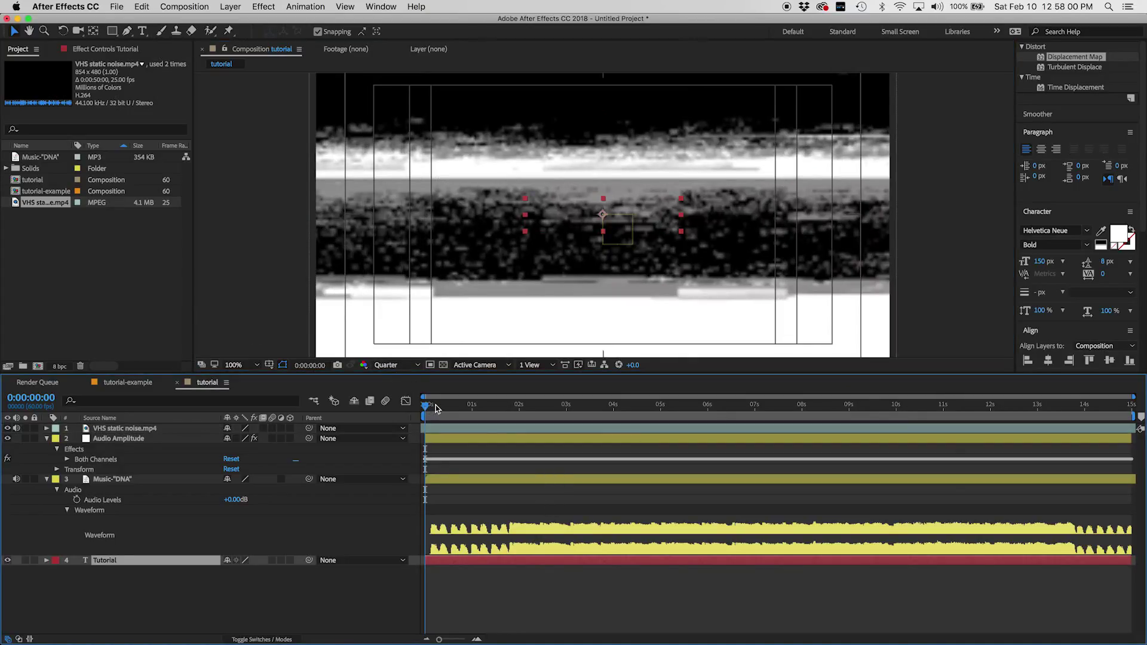
pyautogui.click(517, 406)
pyautogui.press('Home')
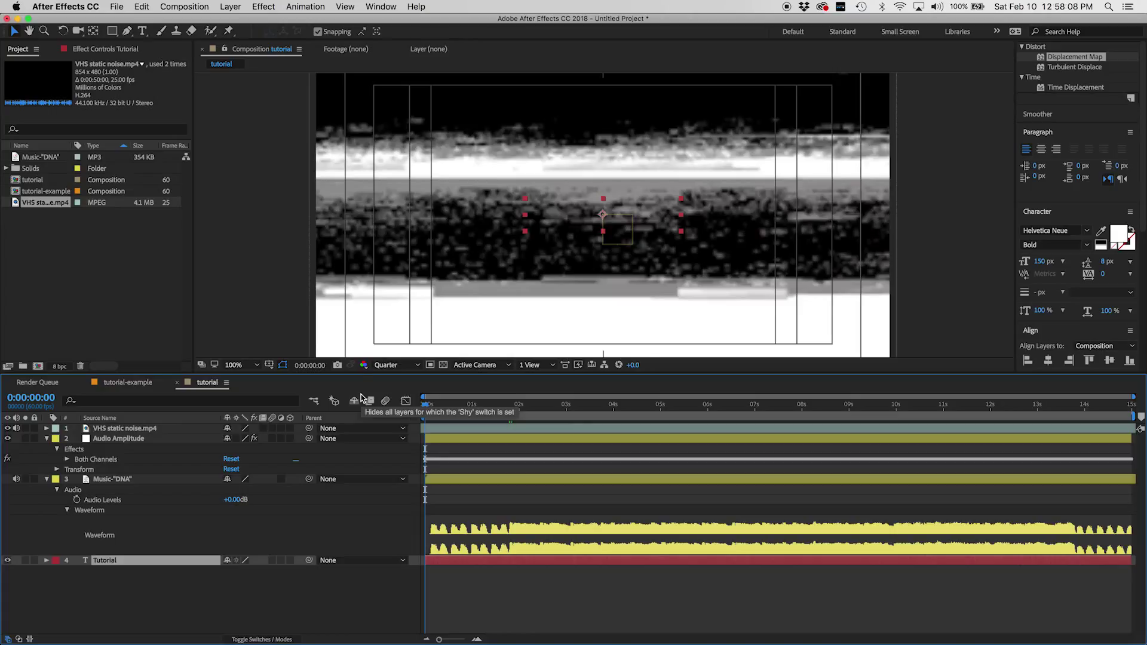
pyautogui.click(231, 8)
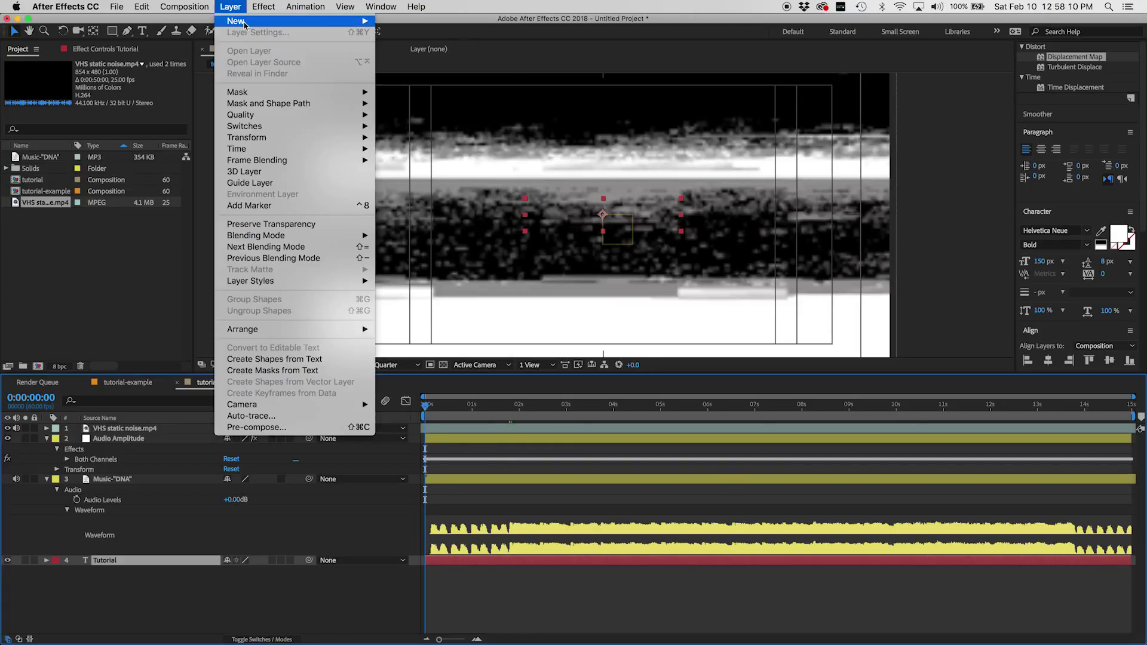
pyautogui.moveTo(243, 23)
pyautogui.click(407, 93)
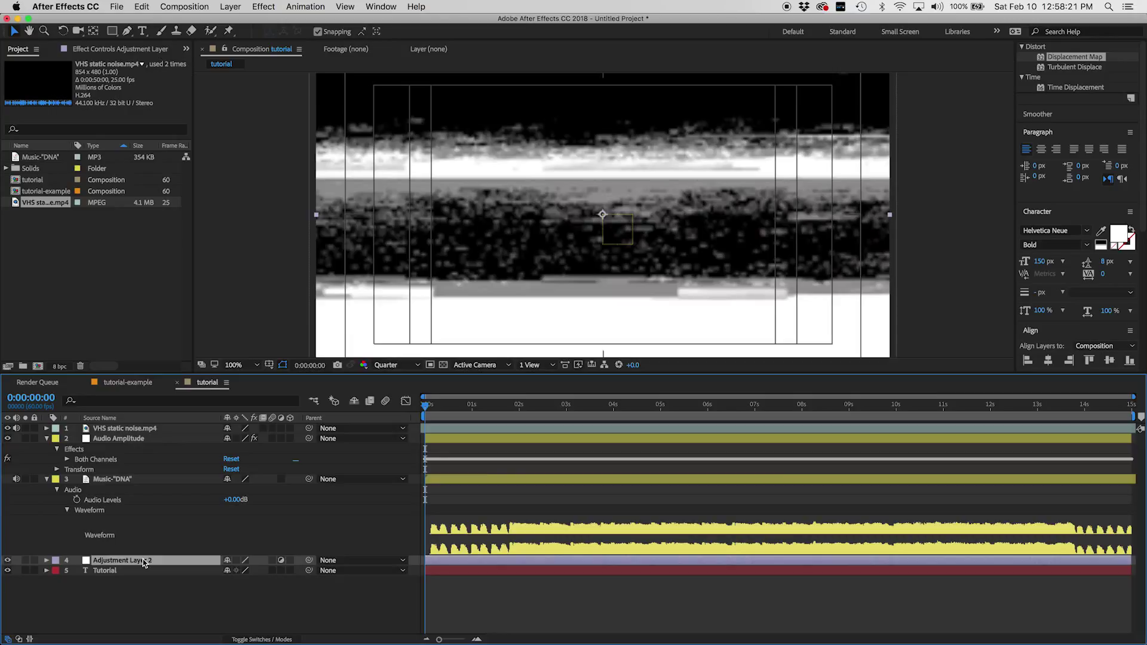
pyautogui.moveTo(144, 562)
pyautogui.mouseDown()
pyautogui.moveTo(146, 609)
pyautogui.moveTo(141, 570)
pyautogui.mouseUp()
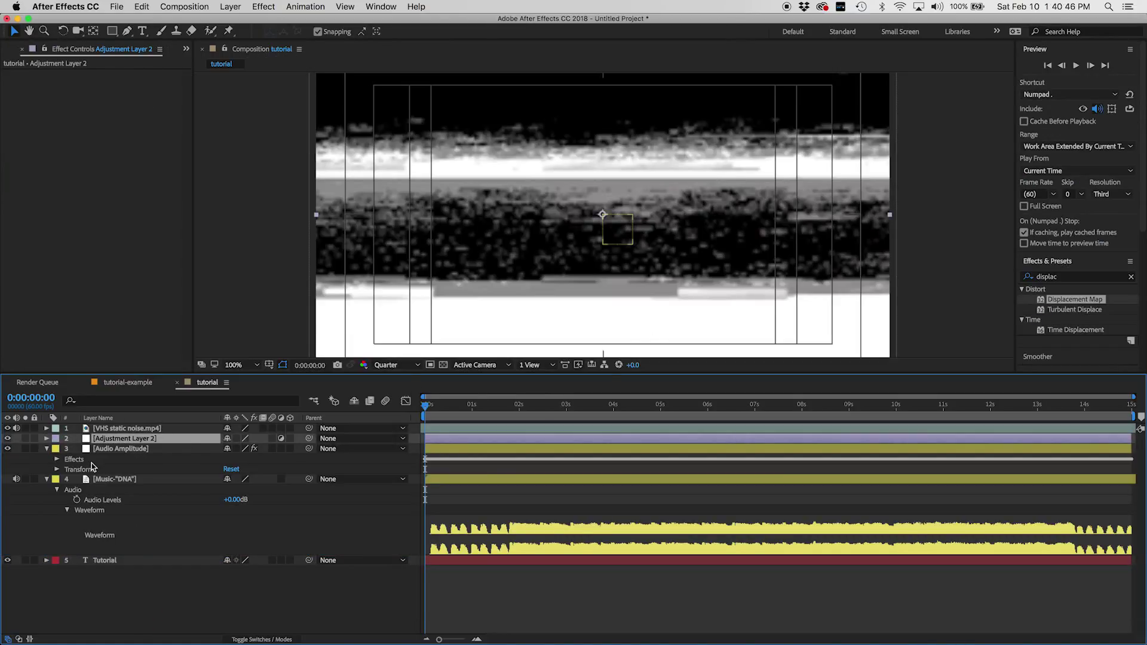
# Step: Rename the adjustment layer to "glitch-layer"
pyautogui.rightClick(116, 440)
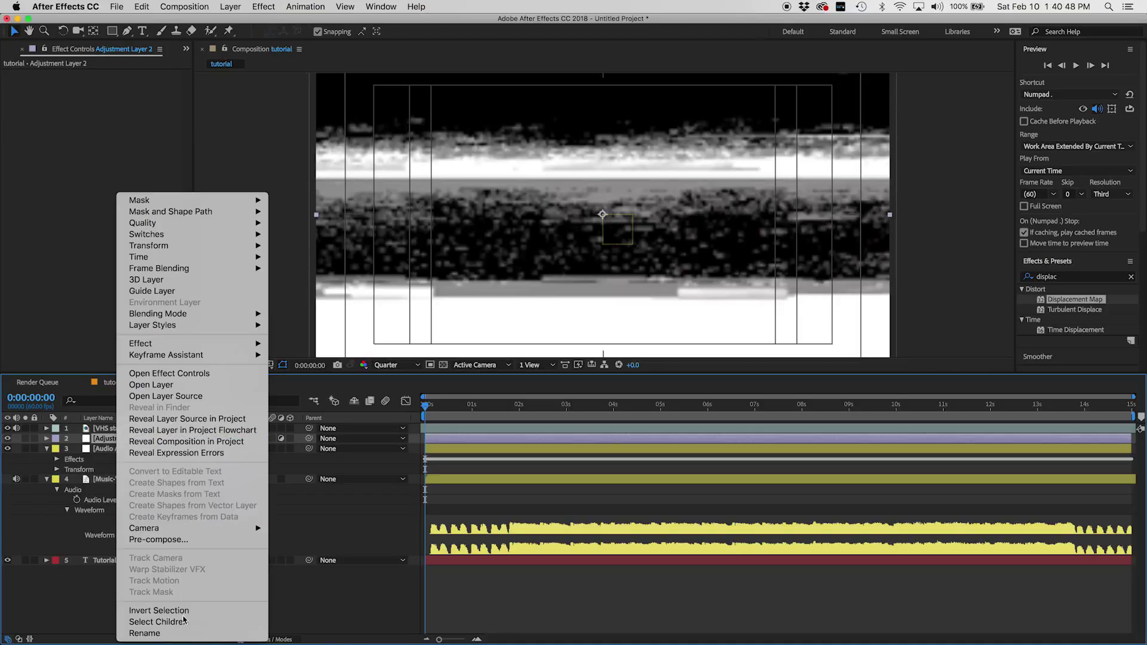
pyautogui.click(145, 633)
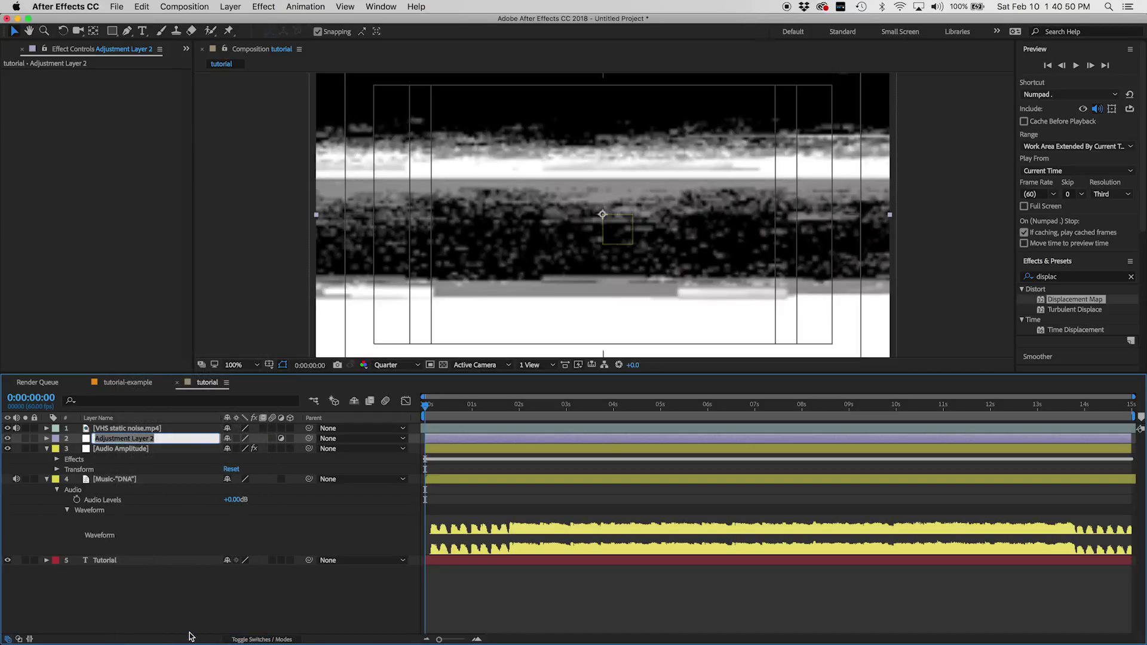
pyautogui.write('glitch-late')
pyautogui.press('BackSpace')
pyautogui.write('yer')
pyautogui.press('Return')
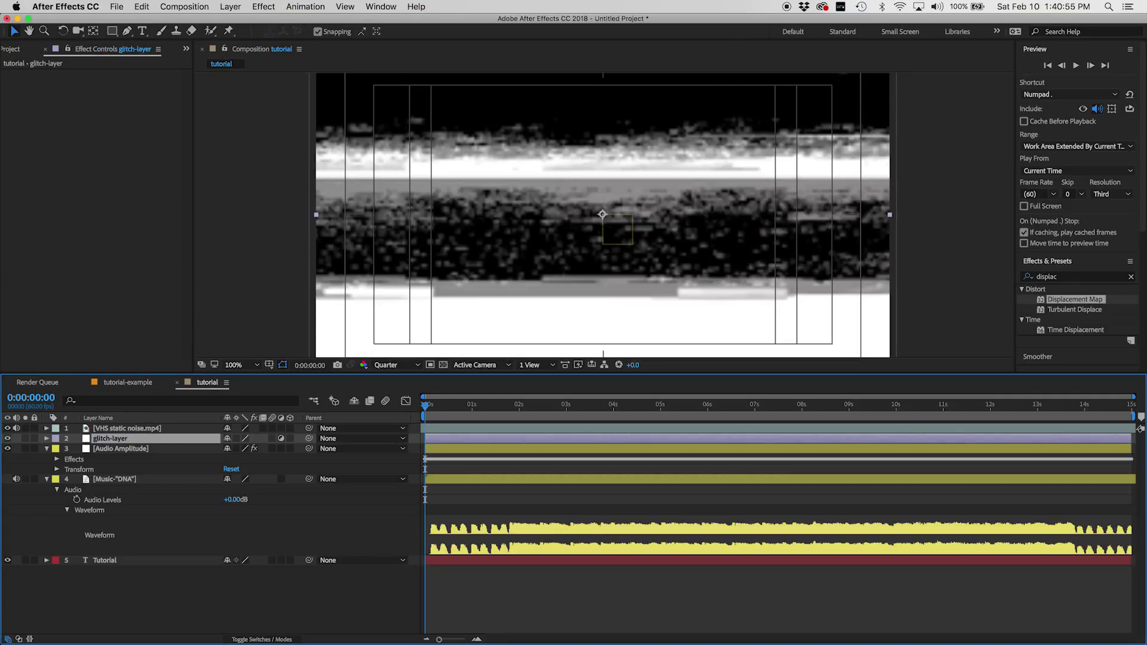
# Step: Rename the VHS static noise.mp4 layer in the timeline to "glitch-layer" as well
pyautogui.rightClick(136, 428)
pyautogui.click(201, 635)
pyautogui.write('glitch')
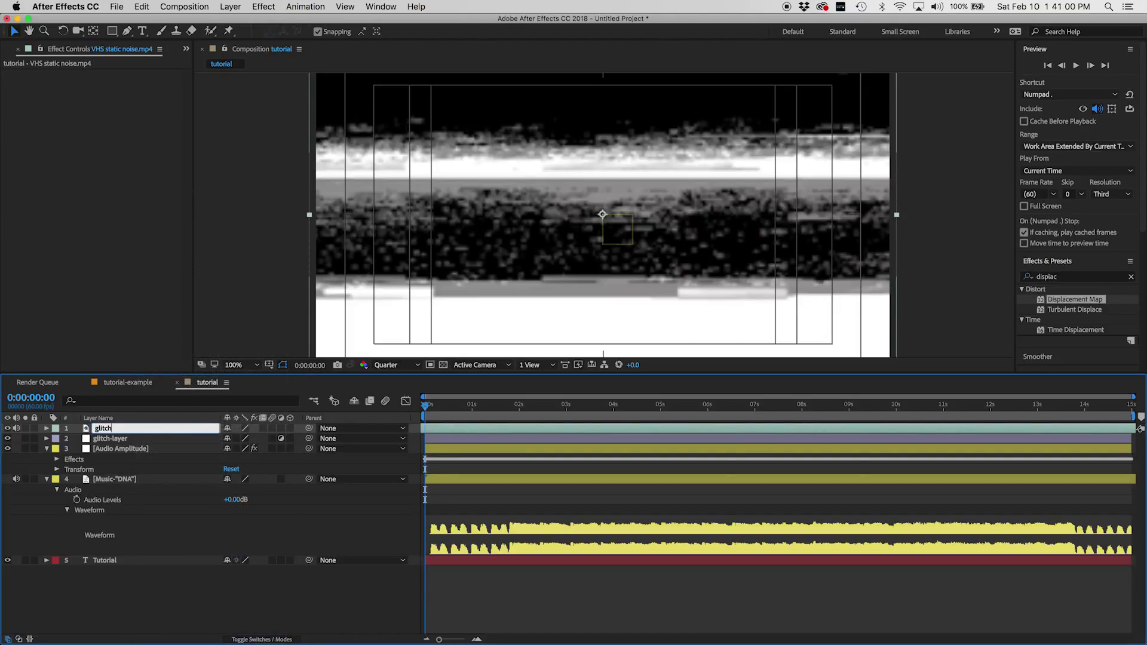
pyautogui.write('-layer')
pyautogui.press('Return')
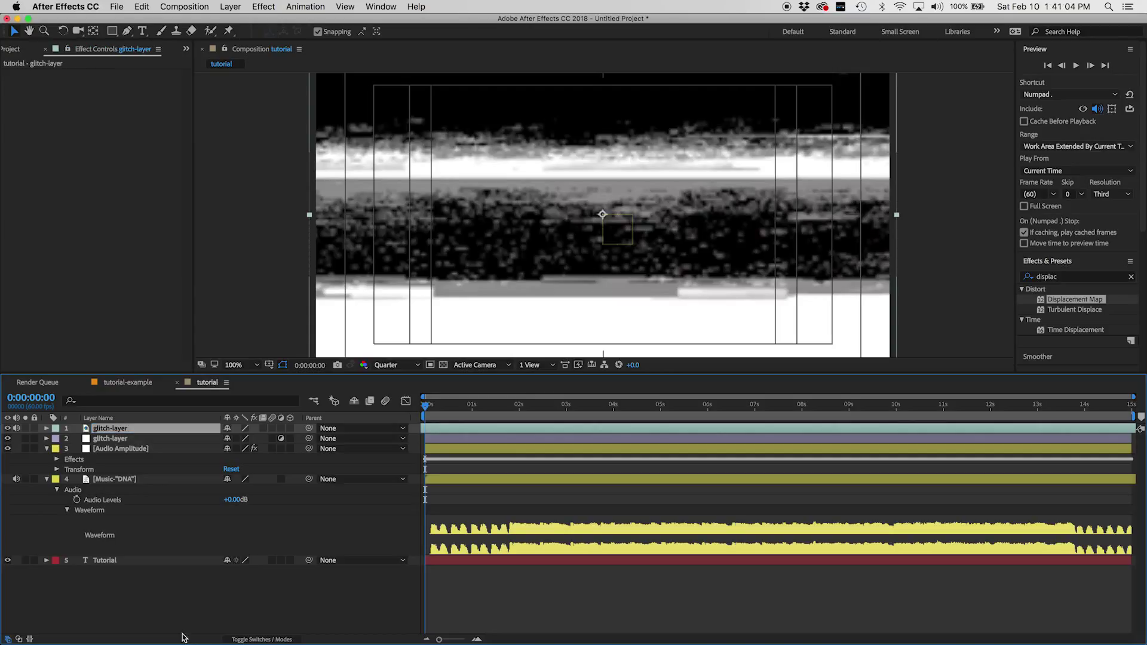
# Step: Set the label color of both glitch-layer layers to Blue
pyautogui.click(54, 439)
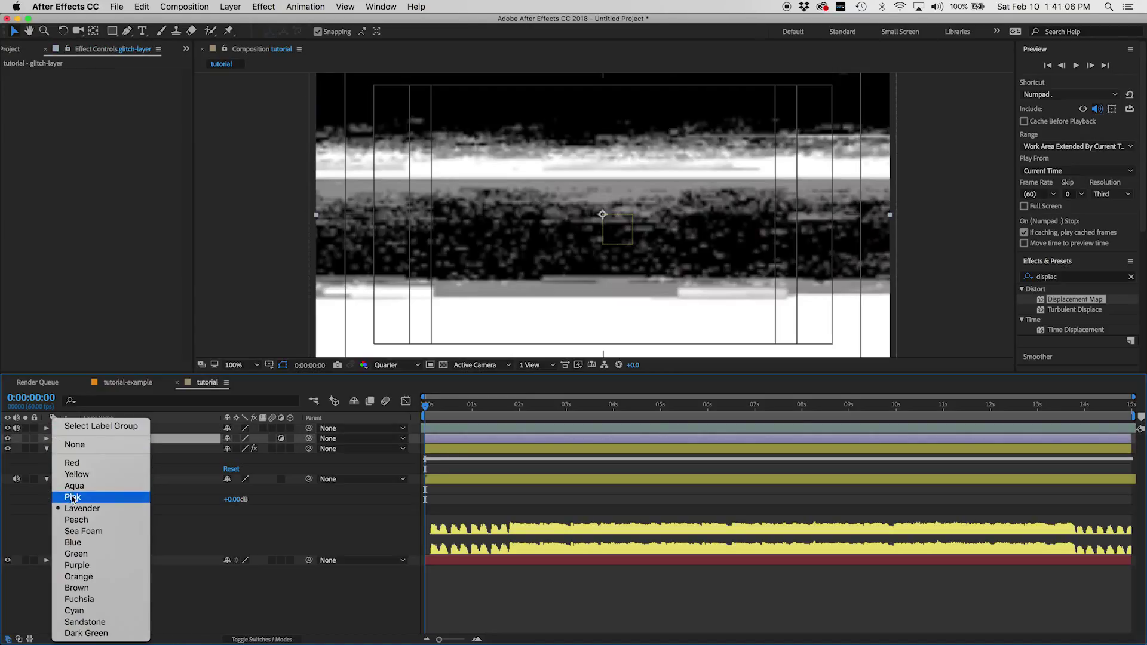
pyautogui.click(84, 544)
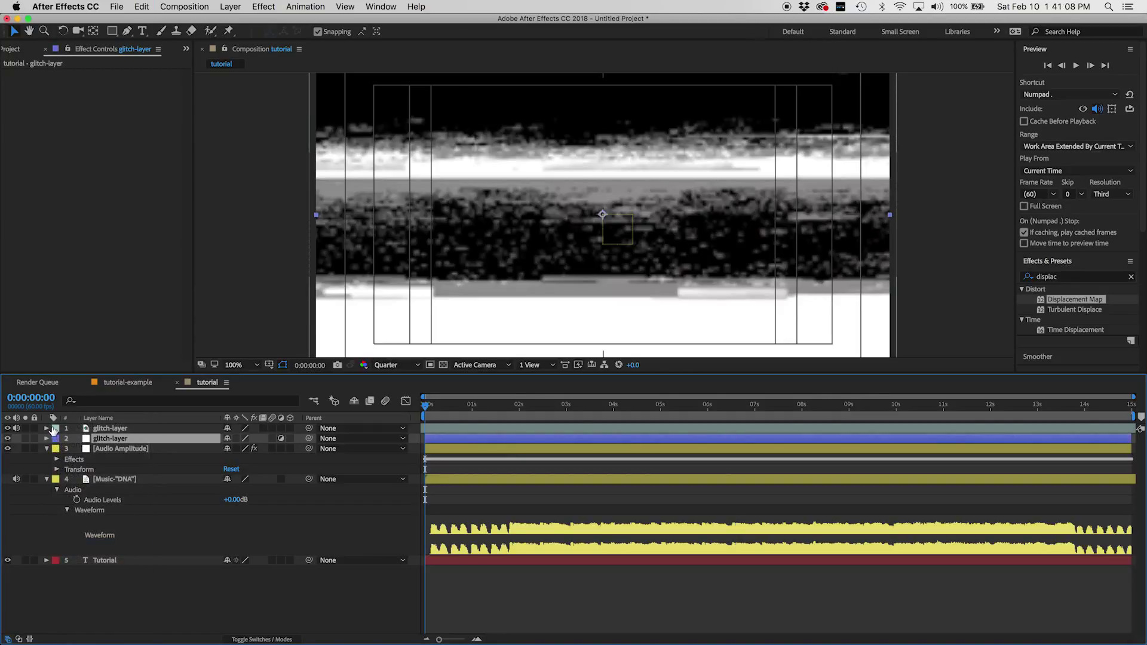
pyautogui.click(54, 428)
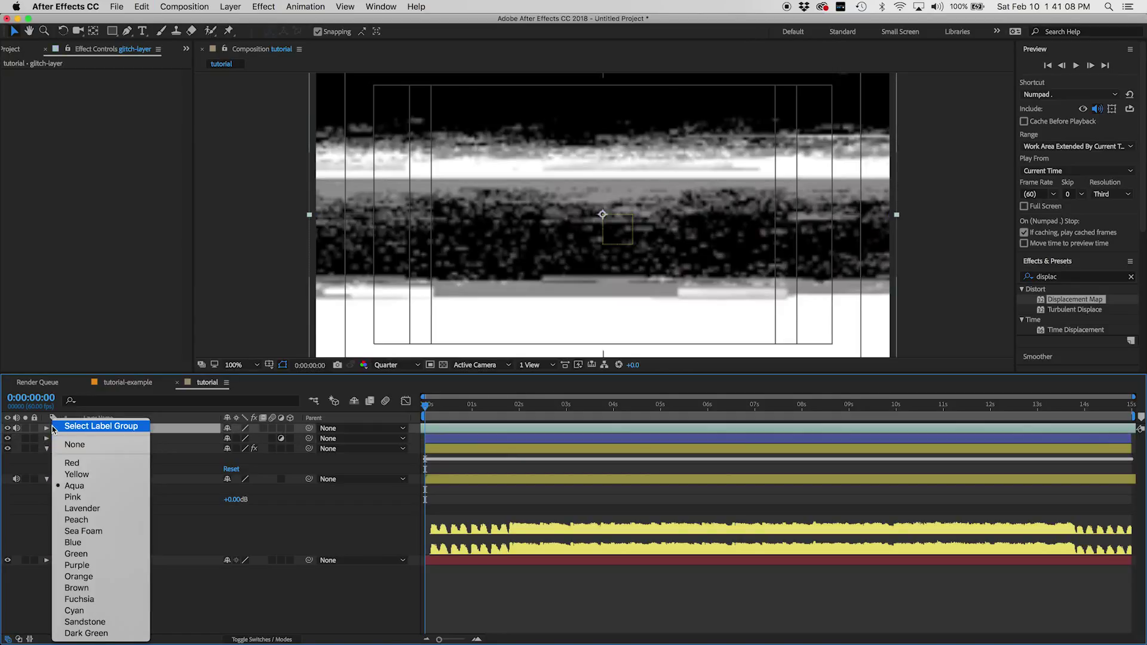
pyautogui.click(84, 544)
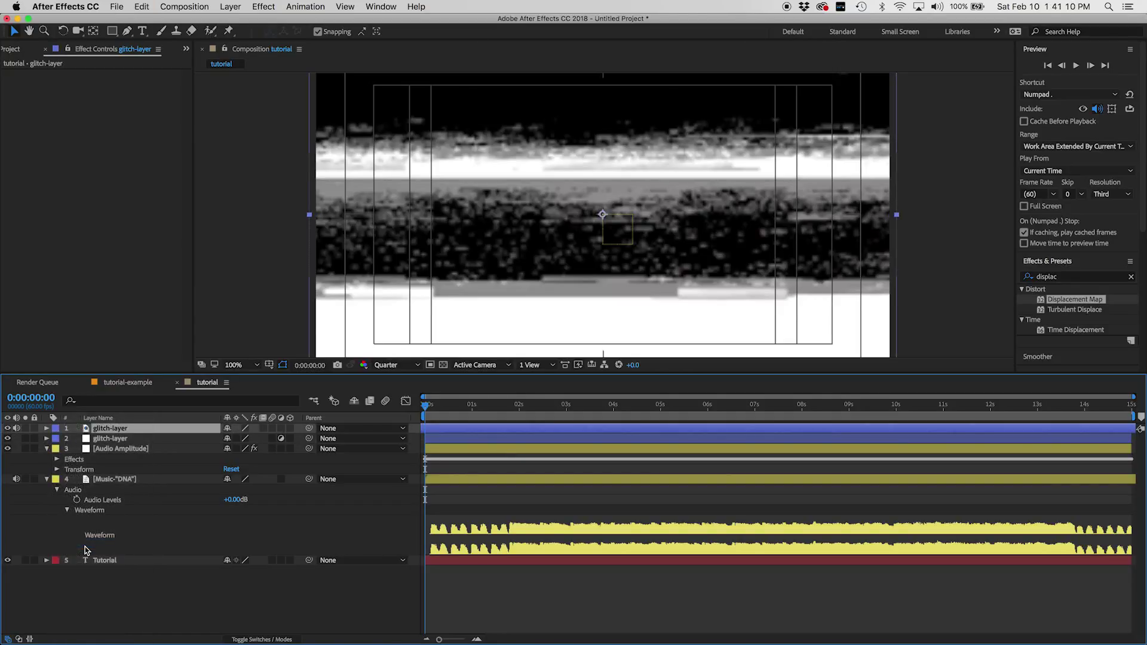
# Step: Apply the Displacement Map effect to the adjustment layer, using the VHS footage layer "1. glitch-layer" as its Displacement Map Layer
pyautogui.click(111, 440)
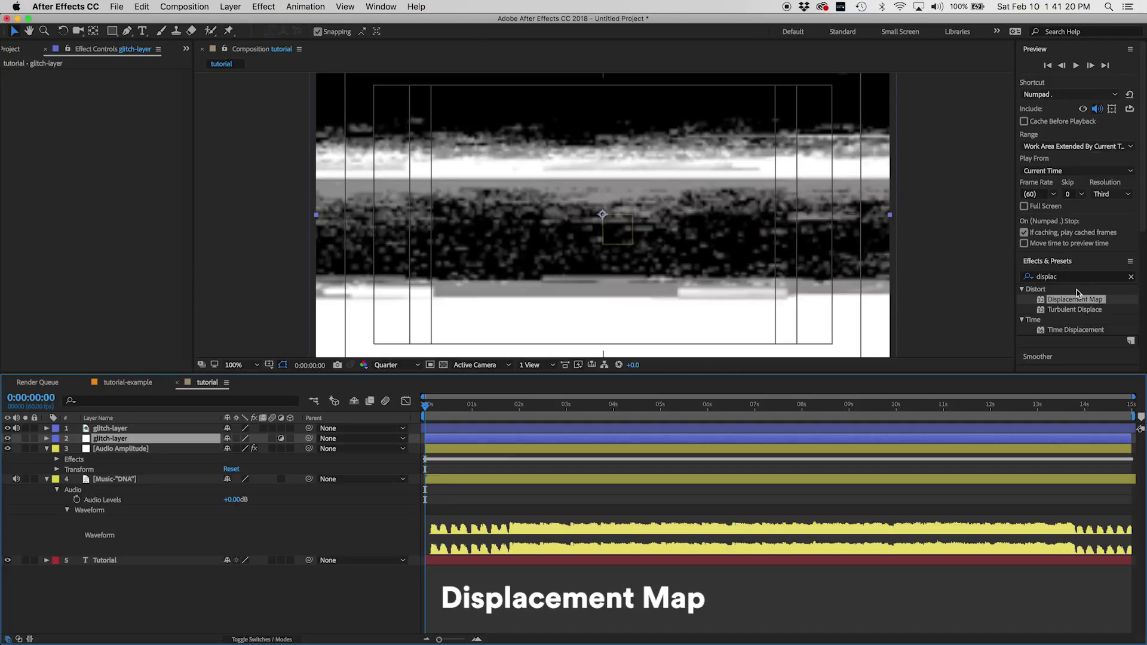
pyautogui.moveTo(1077, 299); pyautogui.dragTo(509, 441)
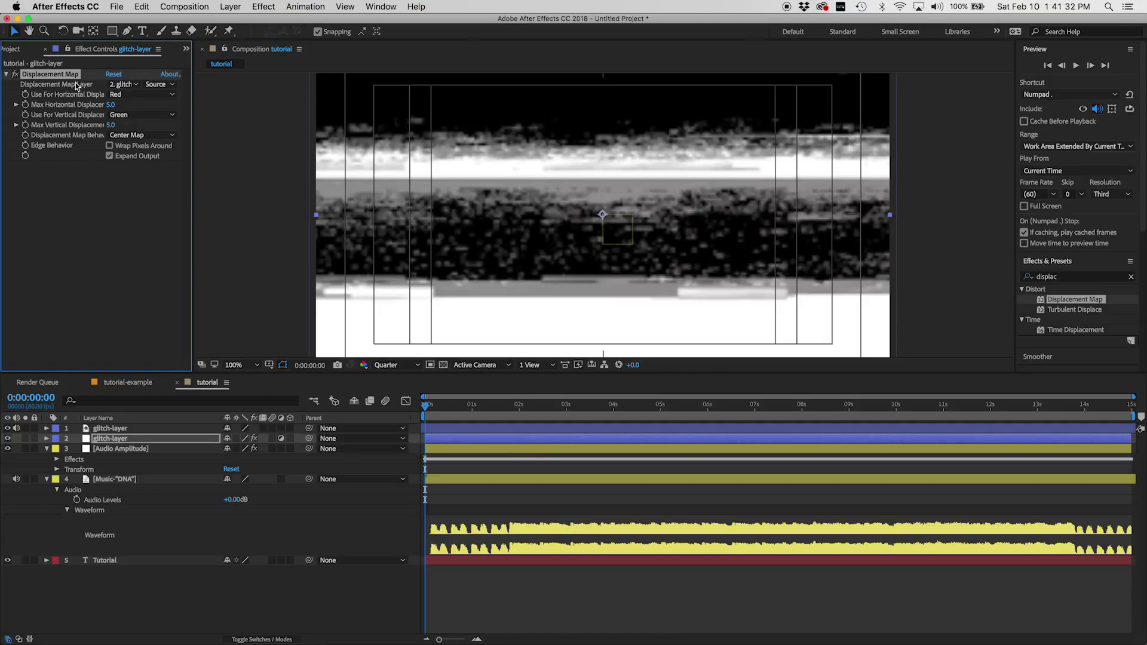
pyautogui.click(114, 85)
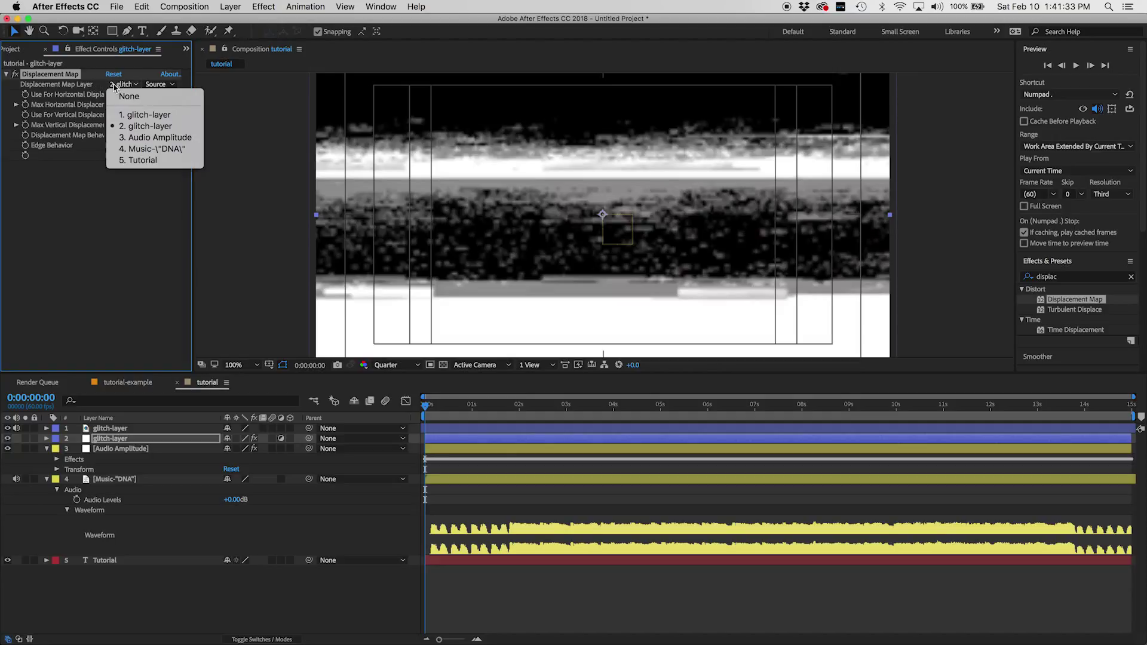
pyautogui.click(144, 114)
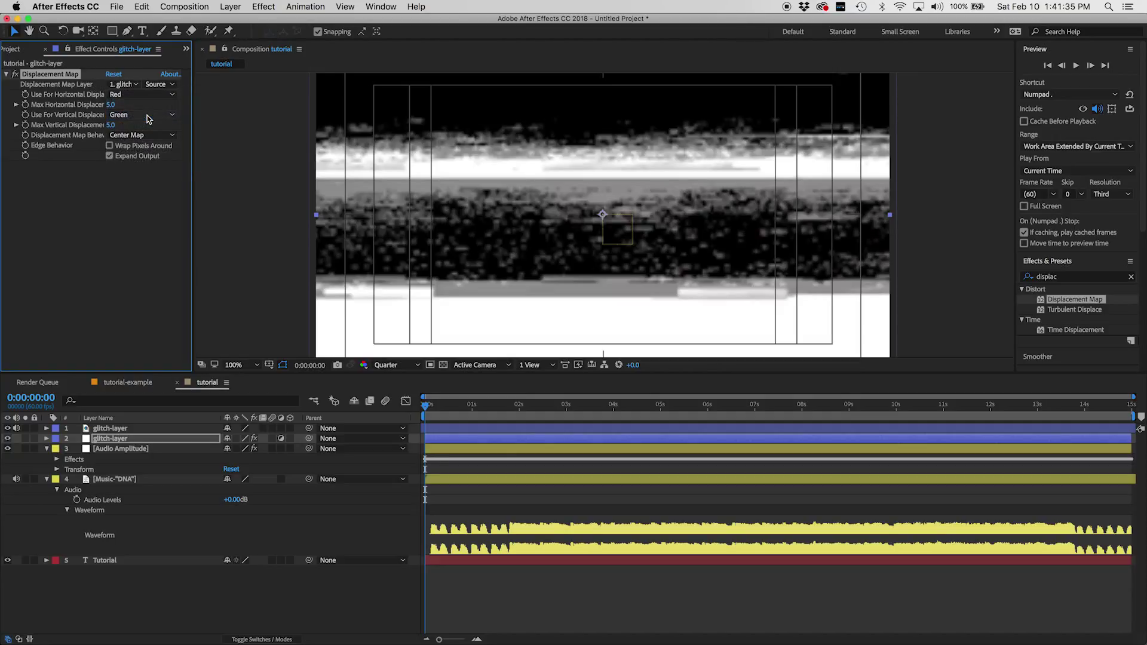
# Step: Hide the VHS footage glitch-layer and scrub the start of the timeline to preview the displaced text, stopping at 0:00:00:09
pyautogui.click(10, 432)
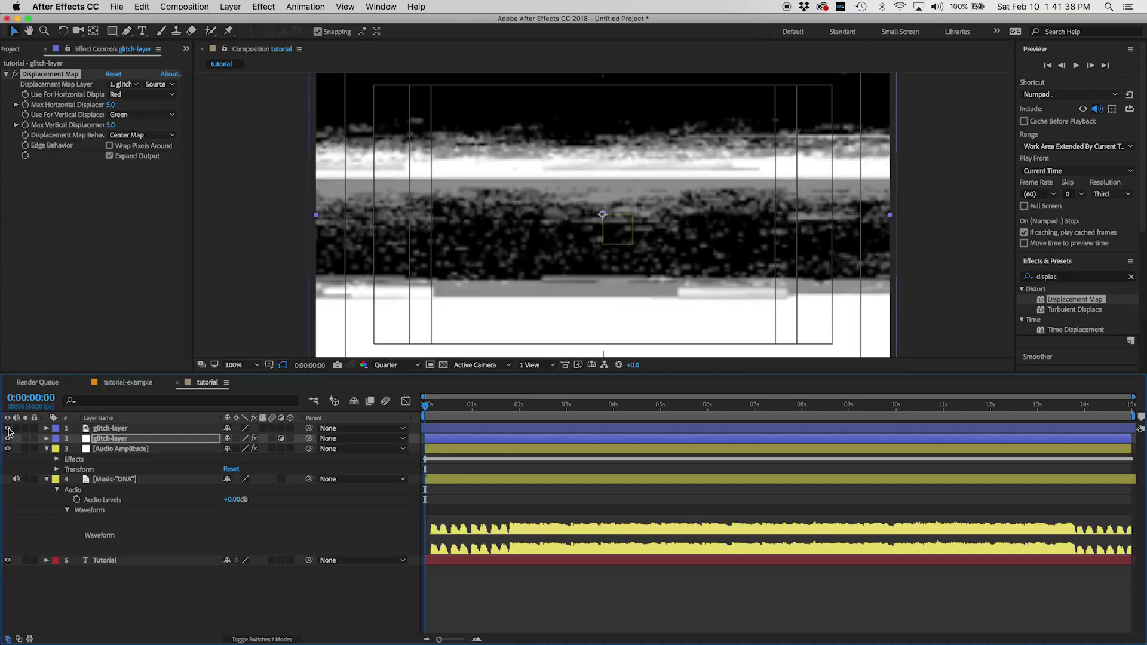
pyautogui.click(8, 428)
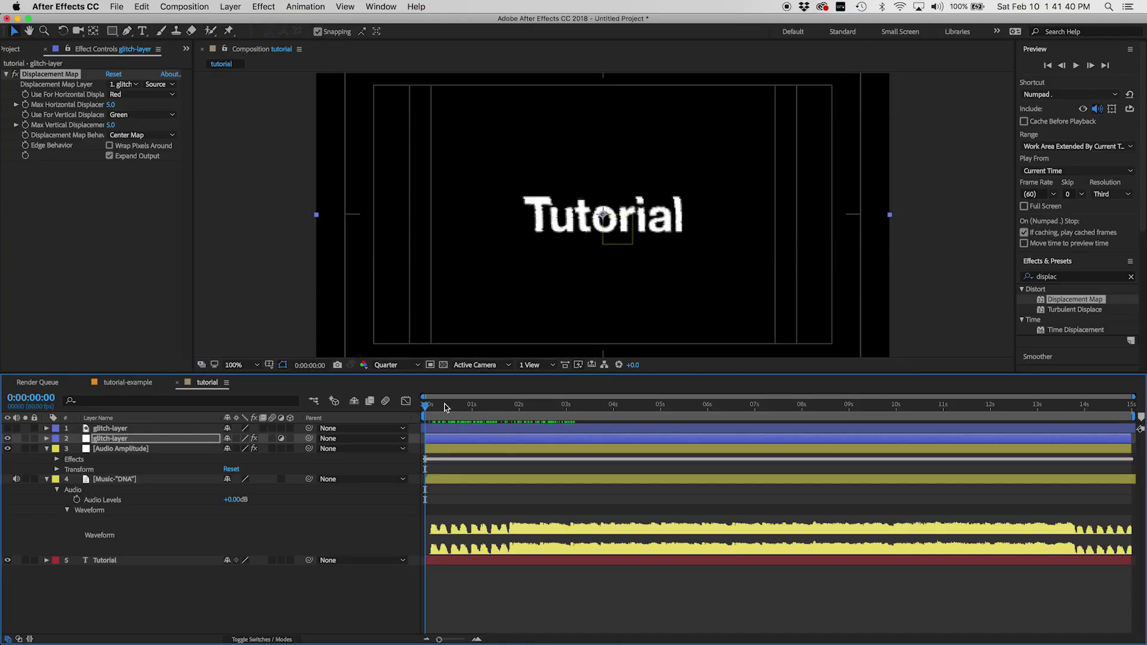
pyautogui.moveTo(447, 408)
pyautogui.mouseDown()
pyautogui.moveTo(487, 408)
pyautogui.moveTo(432, 412)
pyautogui.mouseUp()
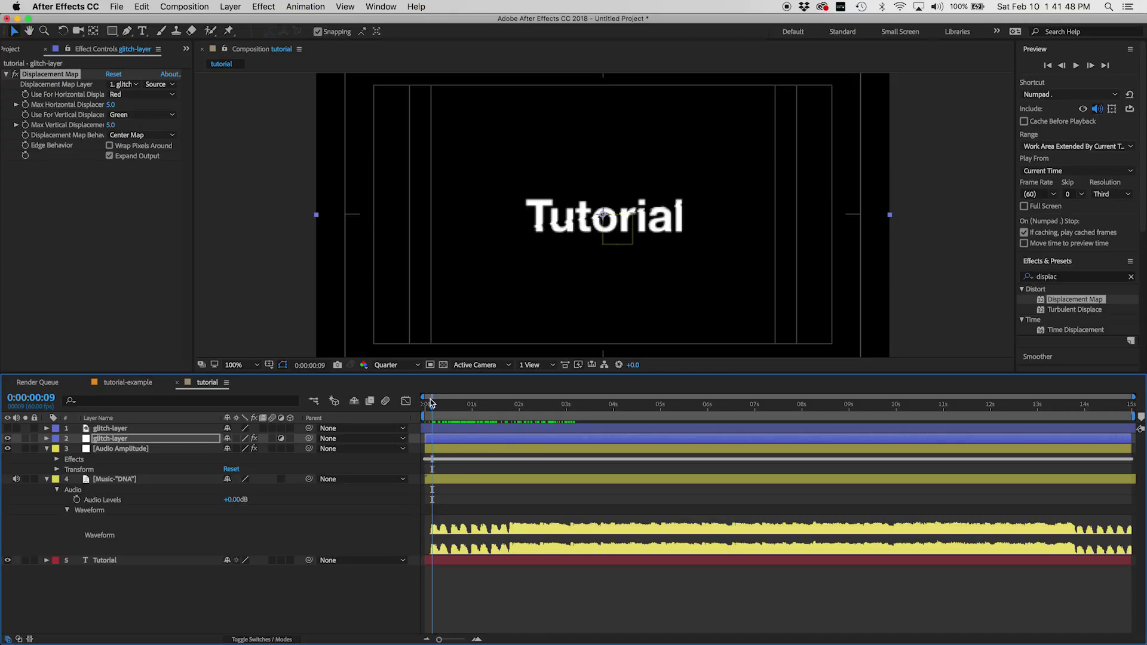
# Step: Add the expression ease (value,0,0,0,0) to the Both Channels Slider on the Audio Amplitude layer
pyautogui.click(137, 452)
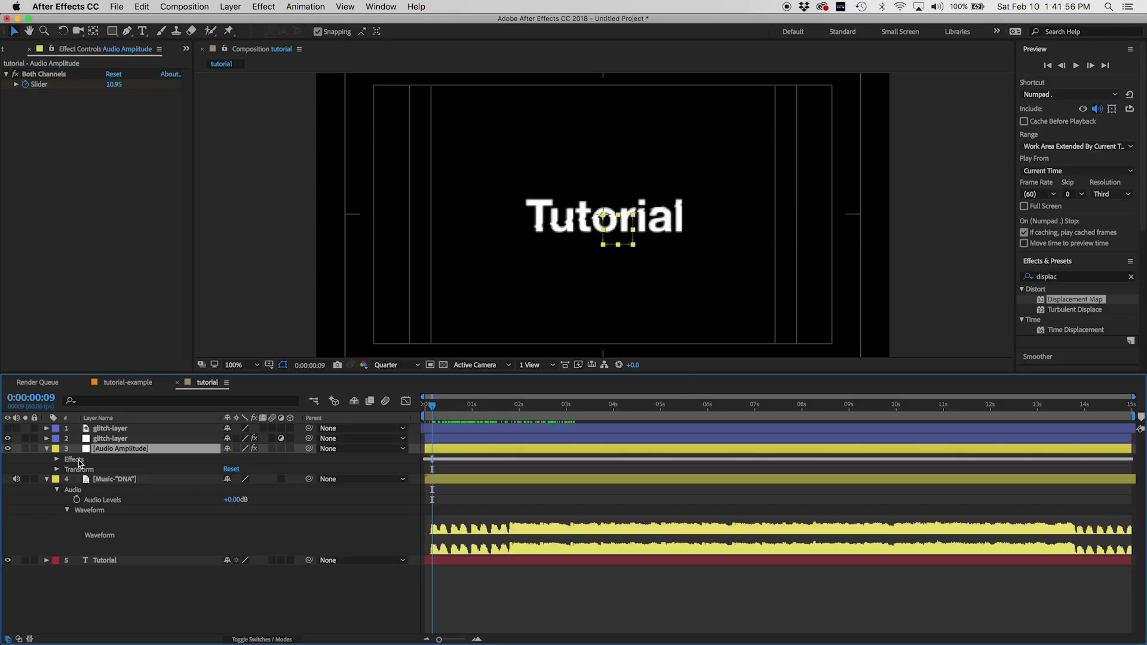
pyautogui.click(57, 460)
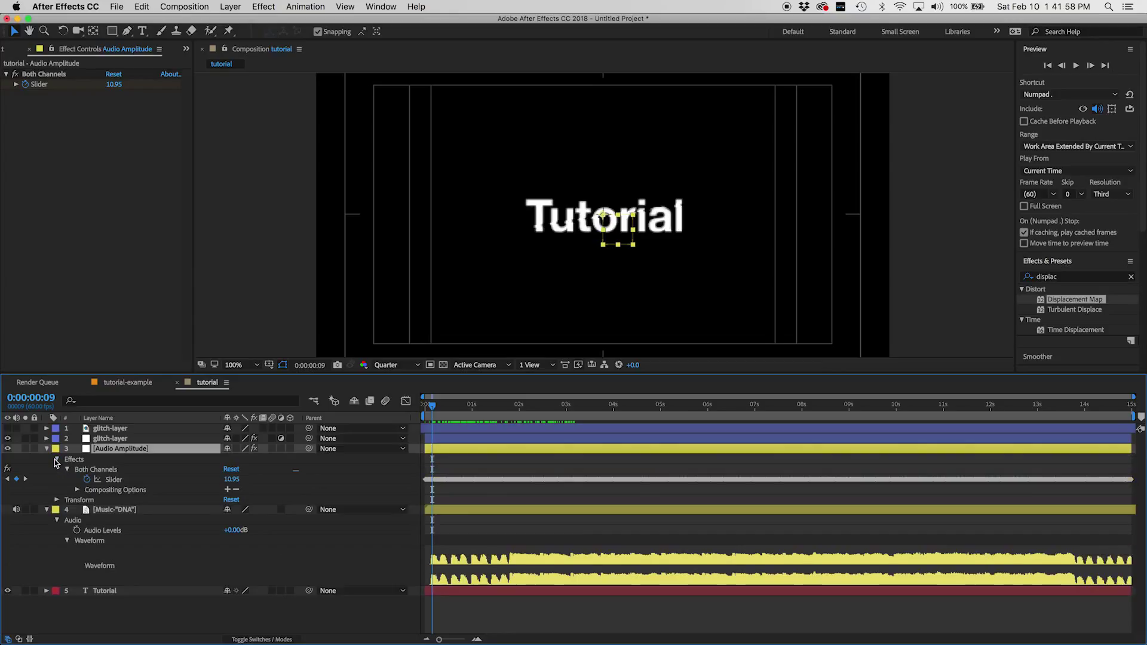
pyautogui.click(111, 471)
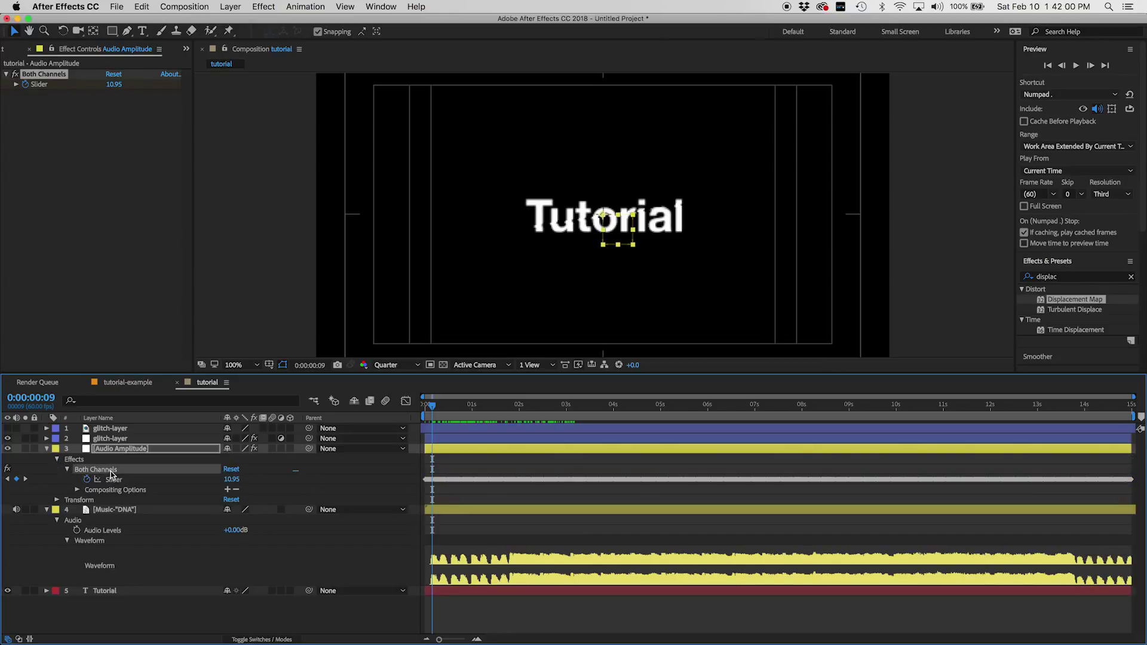
pyautogui.click(113, 480)
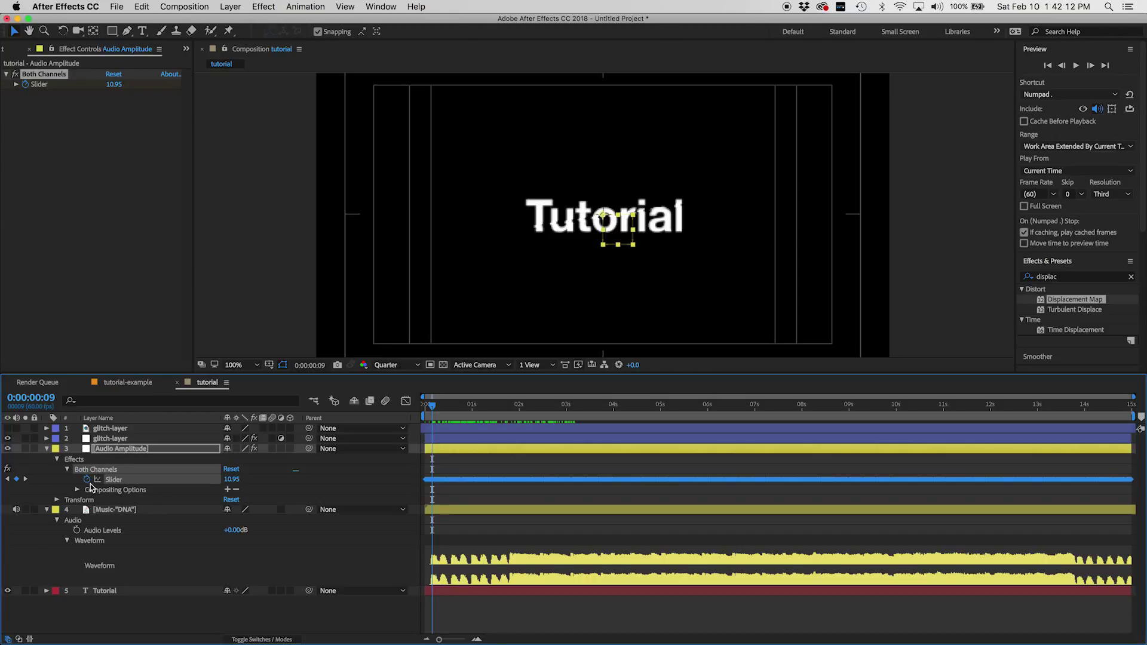
pyautogui.keyDown('alt'); pyautogui.click(87, 479); pyautogui.keyUp('alt')
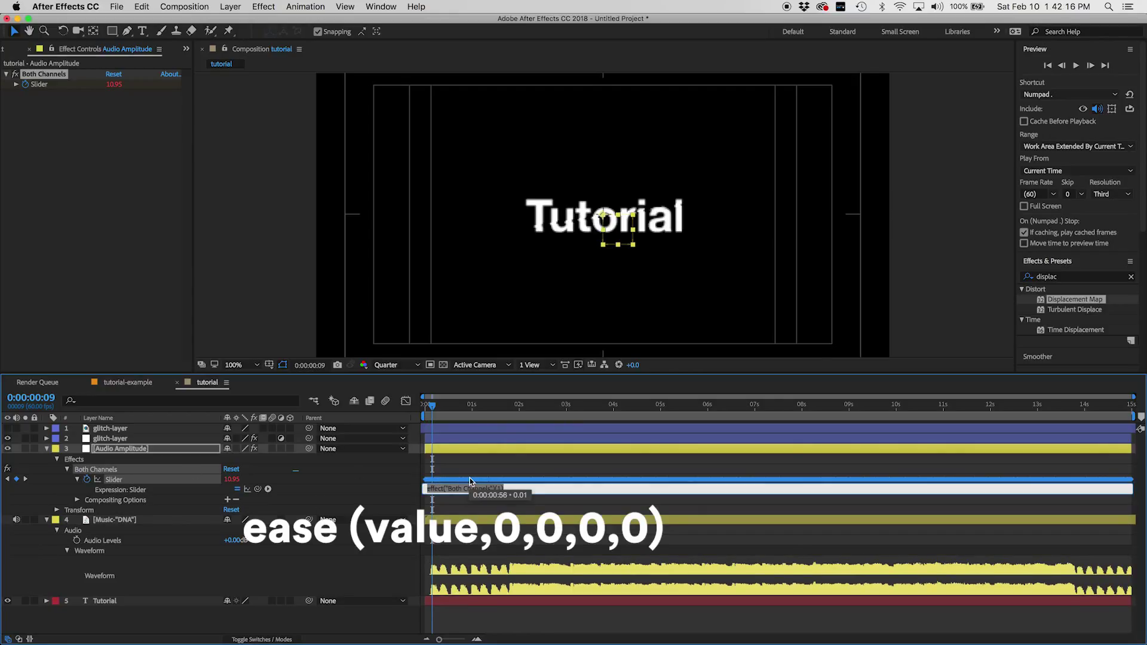
pyautogui.write('ease (va')
pyautogui.press('BackSpace')
pyautogui.press('BackSpace')
pyautogui.press('BackSpace')
pyautogui.press('BackSpace')
pyautogui.write('(value')
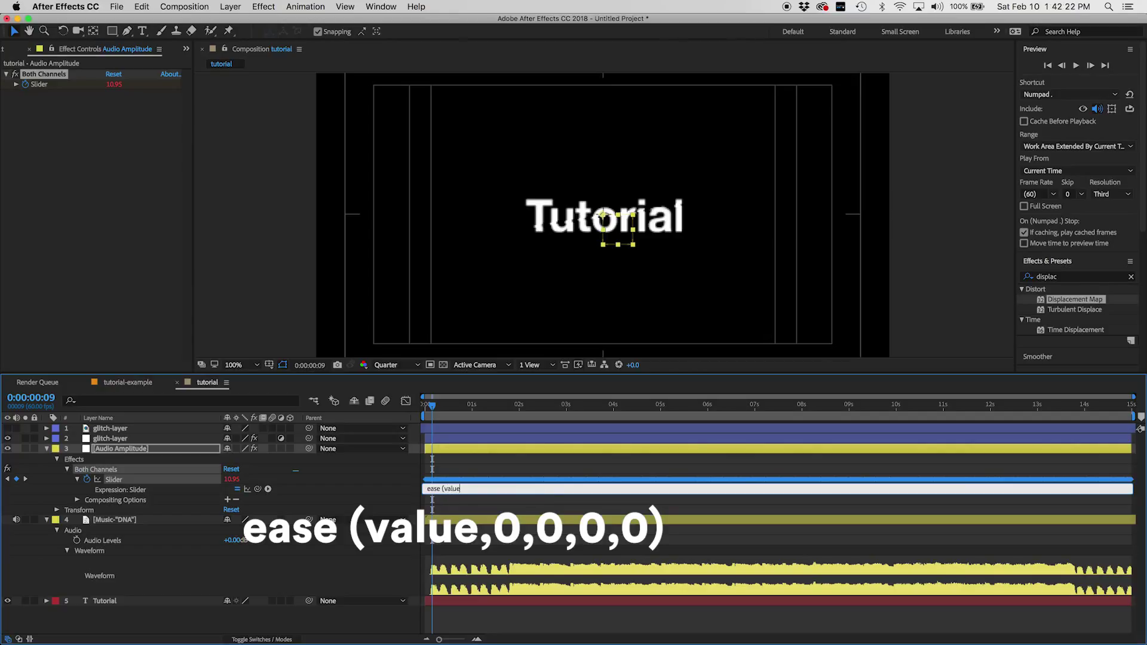
pyautogui.write(',0,0,0,0')
pyautogui.click(471, 457)
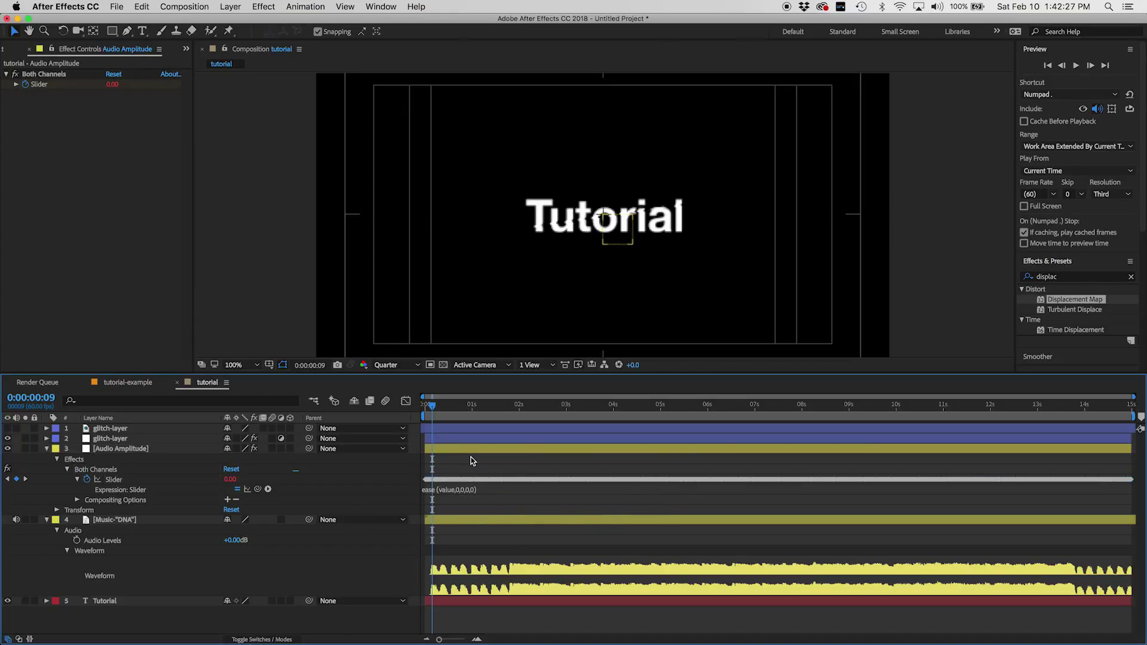
# Step: Examine the speed graph of the Both Channels Slider keyframes in the Graph Editor, and return to the layer bars
pyautogui.click(464, 490)
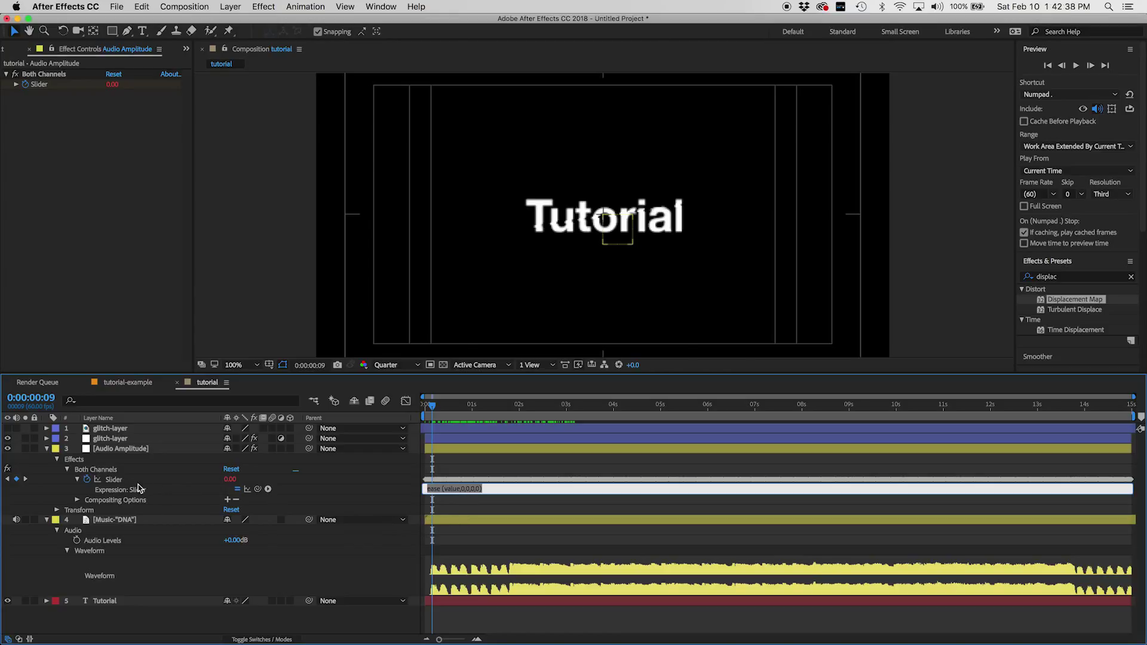
pyautogui.click(118, 482)
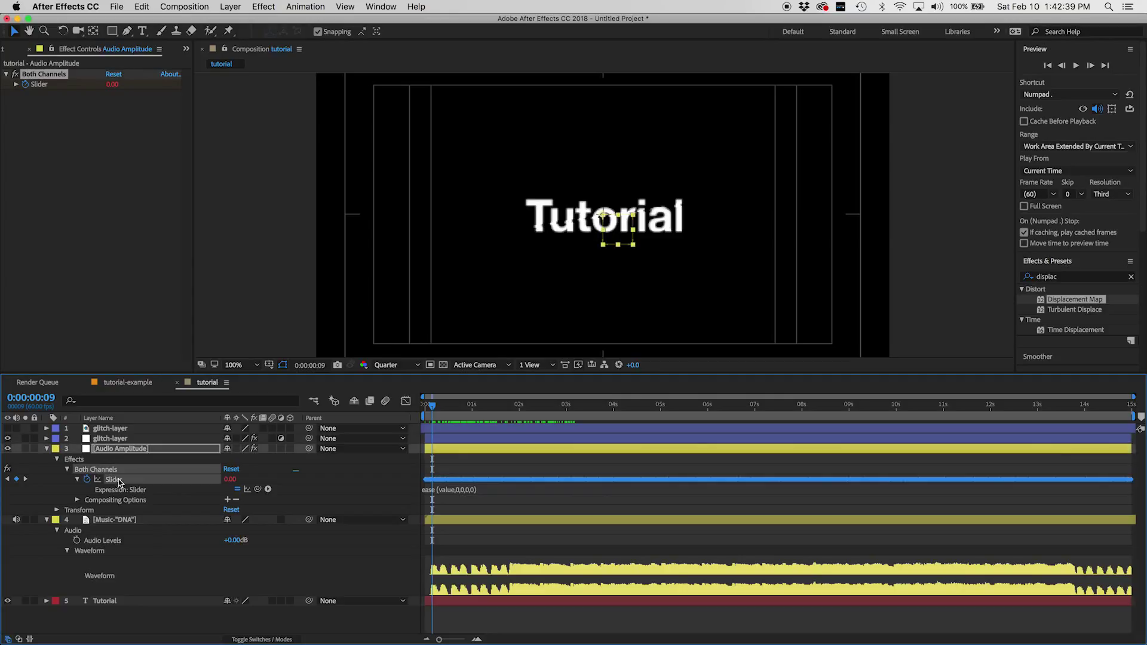
pyautogui.click(405, 400)
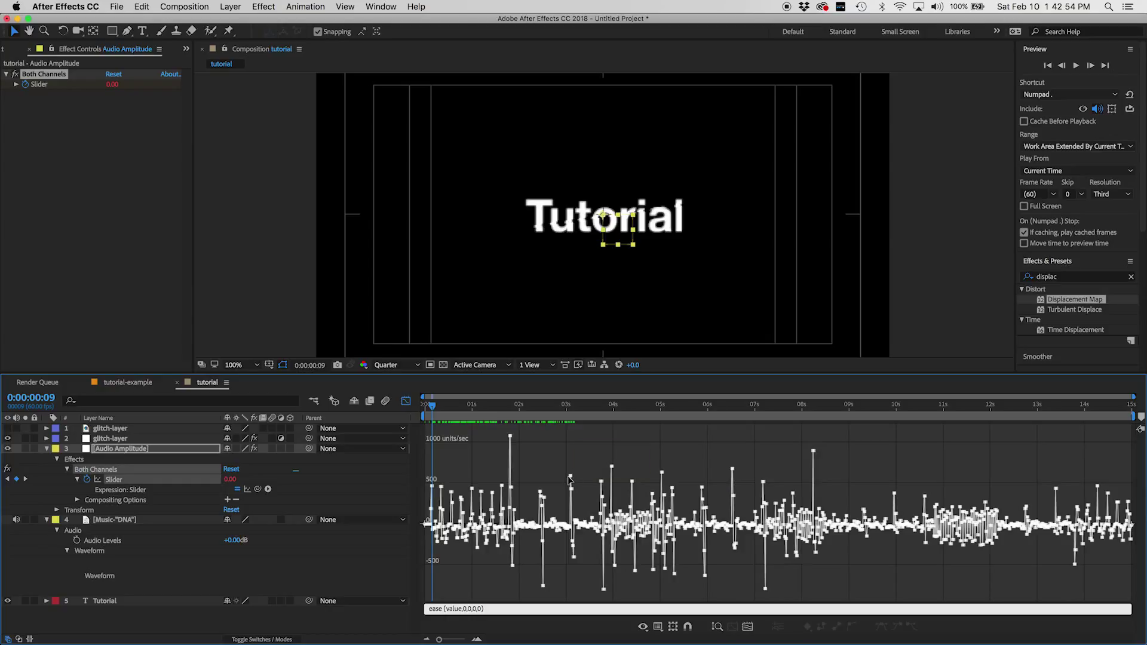
pyautogui.moveTo(569, 479)
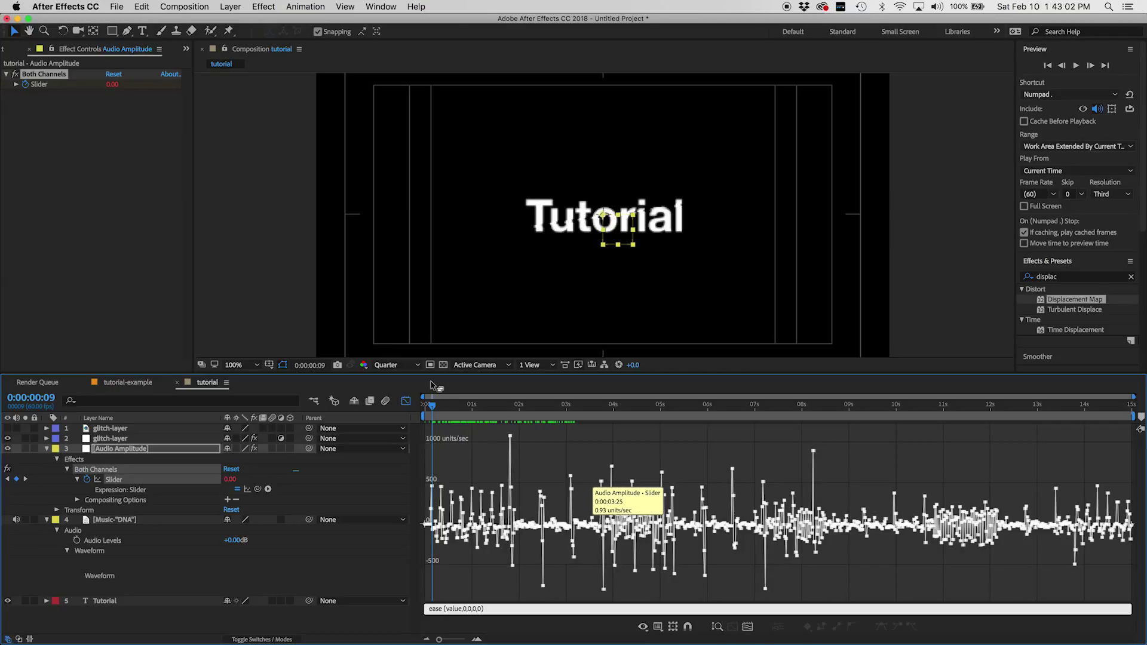
pyautogui.click(408, 401)
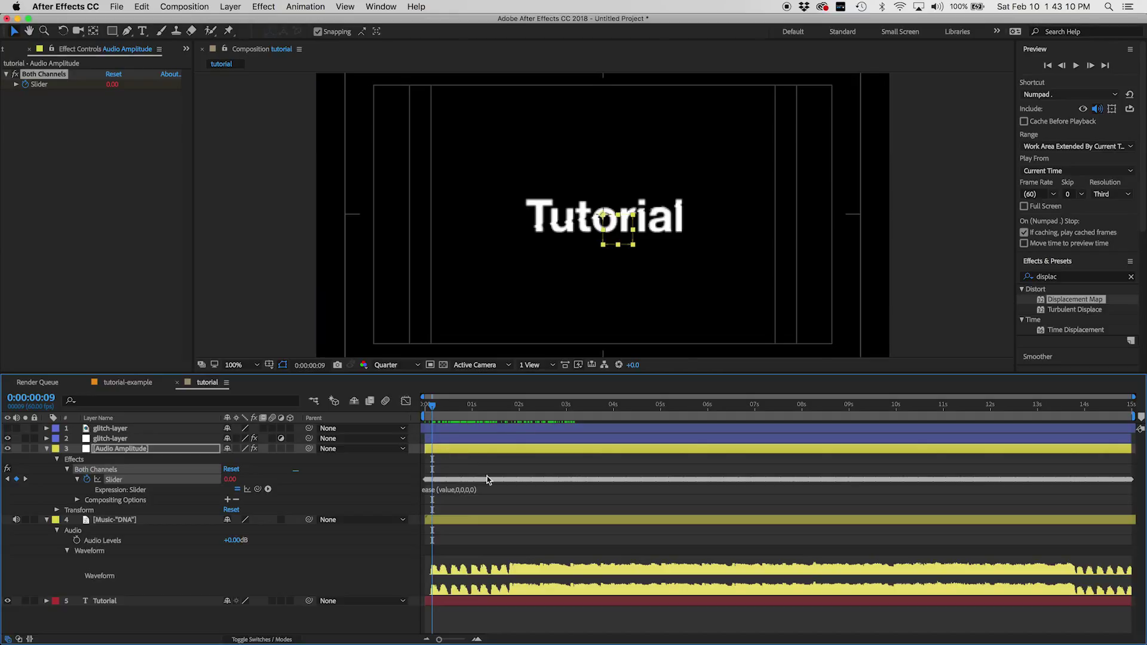
# Step: Change the Slider expression to ease (value,3,30,0,150) and check it by scrubbing to 0:00:03:02 and back to the start
pyautogui.click(463, 489)
pyautogui.click(463, 490)
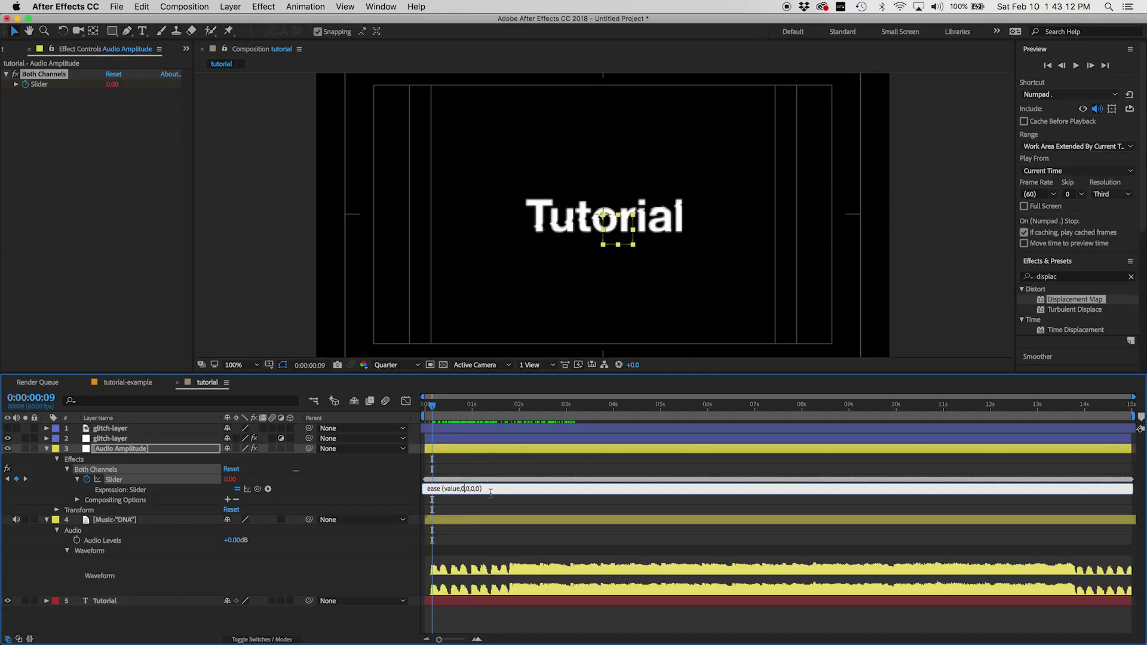
pyautogui.write('3,3')
pyautogui.write('15')
pyautogui.moveTo(456, 408); pyautogui.dragTo(549, 416)
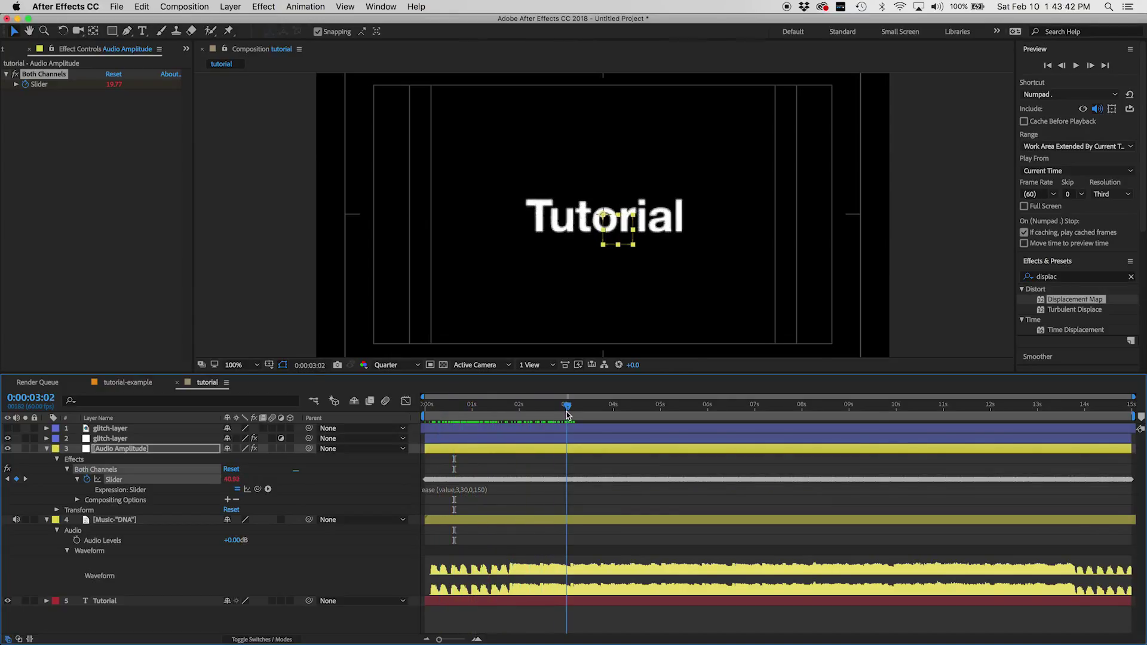
pyautogui.press('Home')
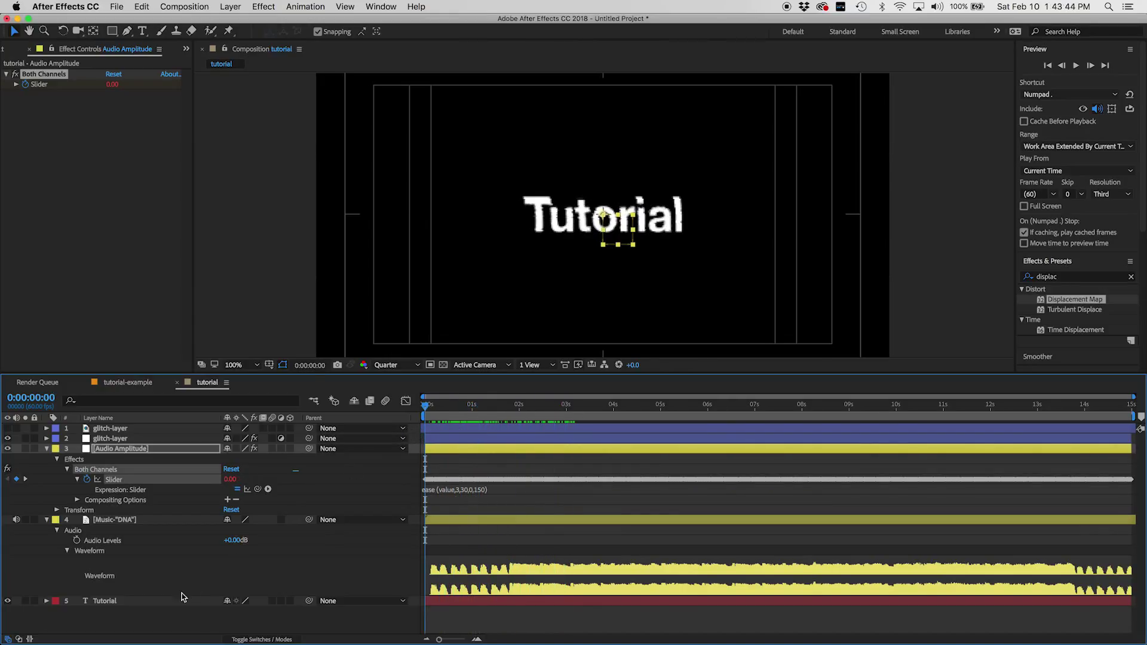
# Step: Add a Scale expression to the Tutorial text layer that links temp to the Audio Amplitude Both Channels Slider and ends with [temp, temp] + [100,100]
pyautogui.click(143, 600)
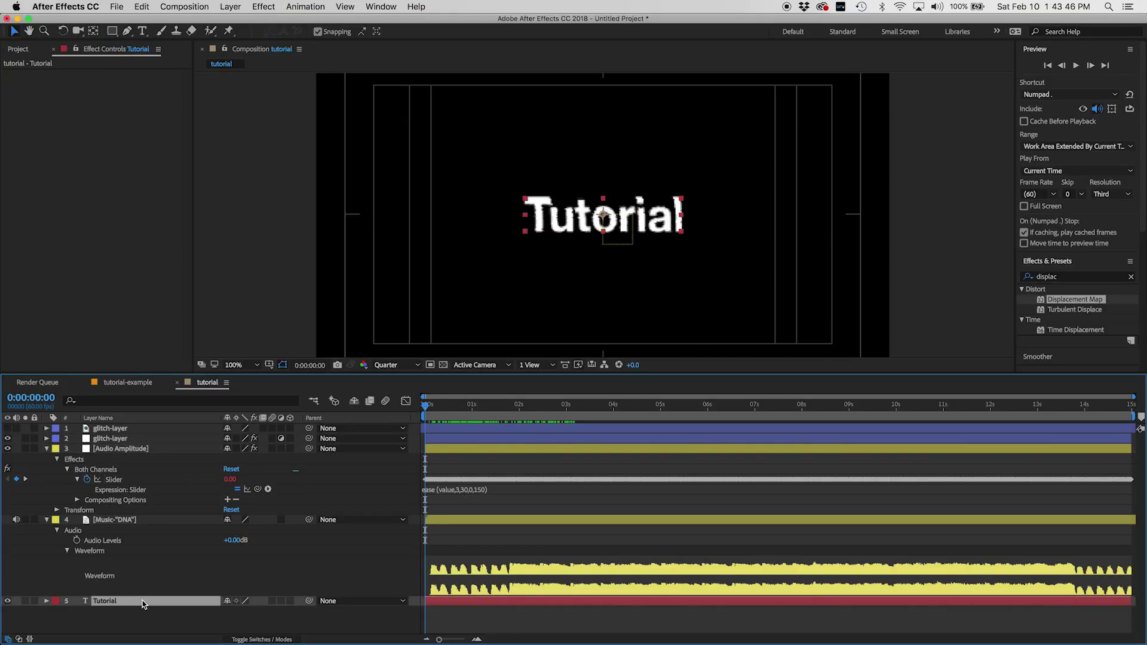
pyautogui.press('s')
pyautogui.keyDown('alt'); pyautogui.click(77, 612); pyautogui.keyUp('alt')
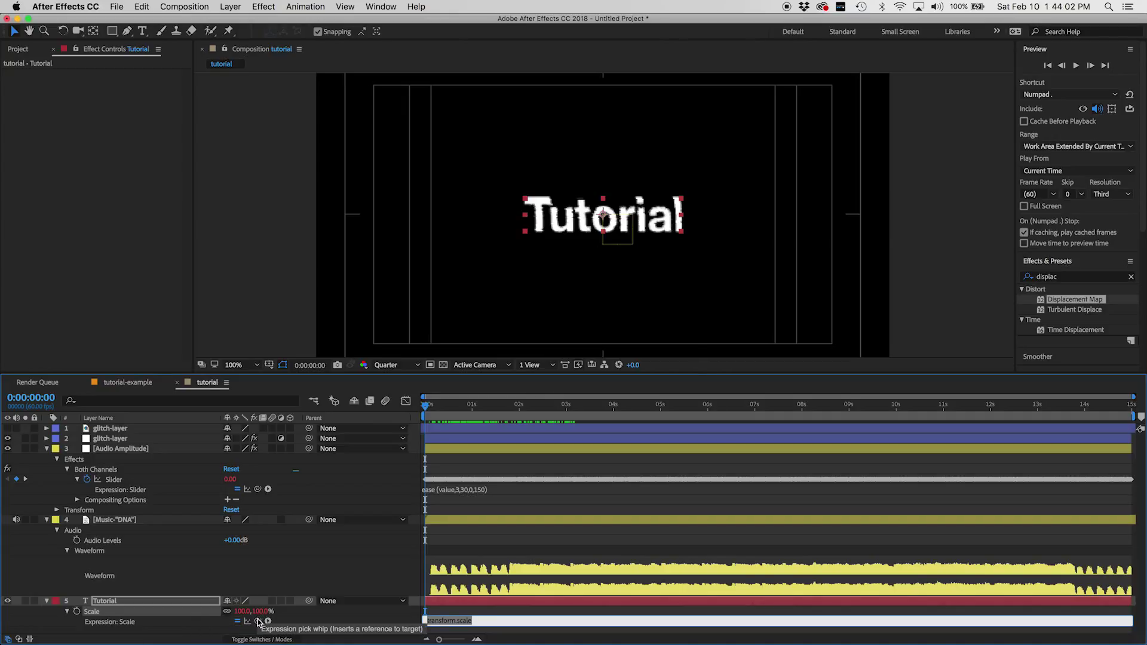
pyautogui.moveTo(257, 622); pyautogui.dragTo(118, 481)
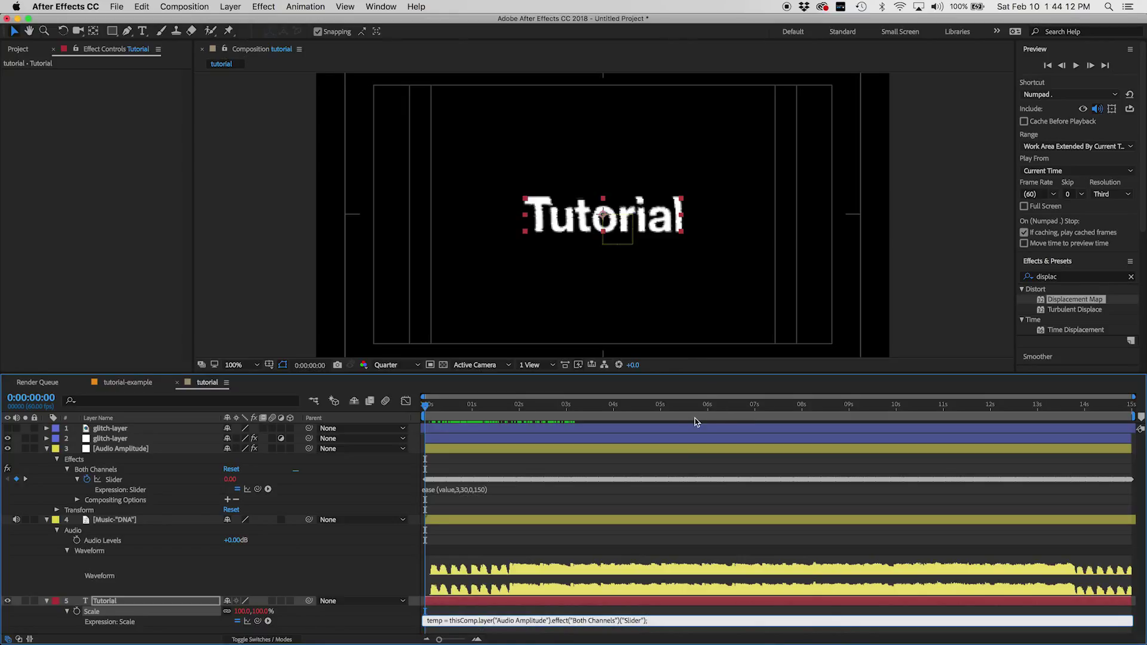
pyautogui.press('Return')
pyautogui.write('[temp, temp]')
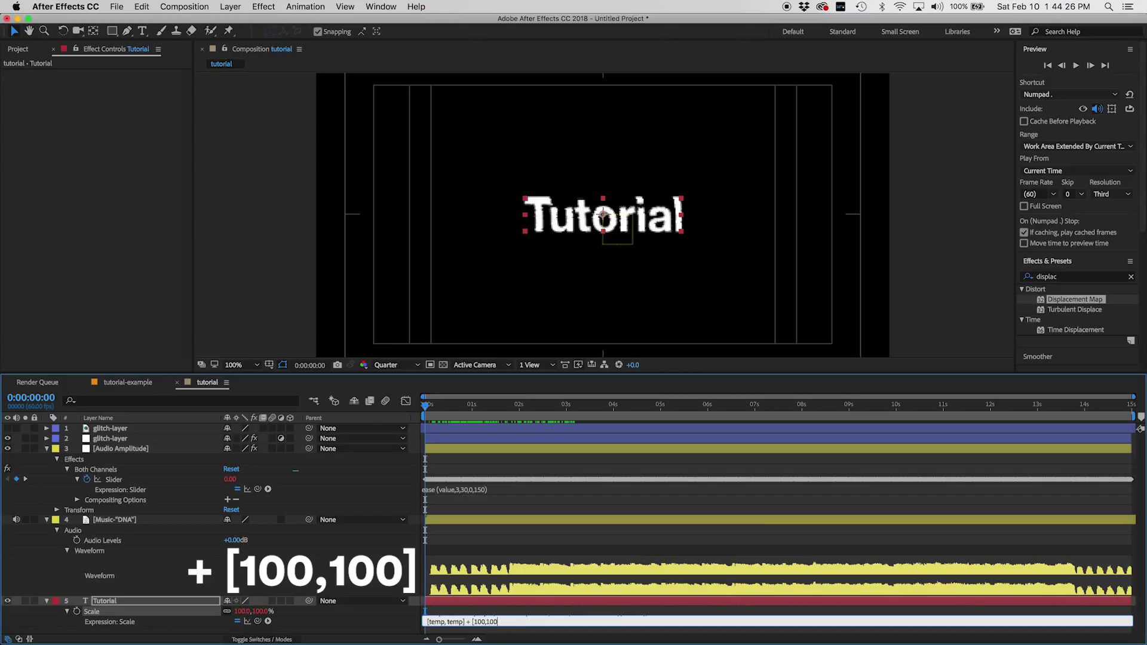
# Step: Play and scrub the opening of the timeline to preview the text scaling with the music, returning to 0:00:00:01
pyautogui.moveTo(439, 406)
pyautogui.mouseDown()
pyautogui.moveTo(566, 406)
pyautogui.moveTo(418, 408)
pyautogui.mouseUp()
pyautogui.press('space')
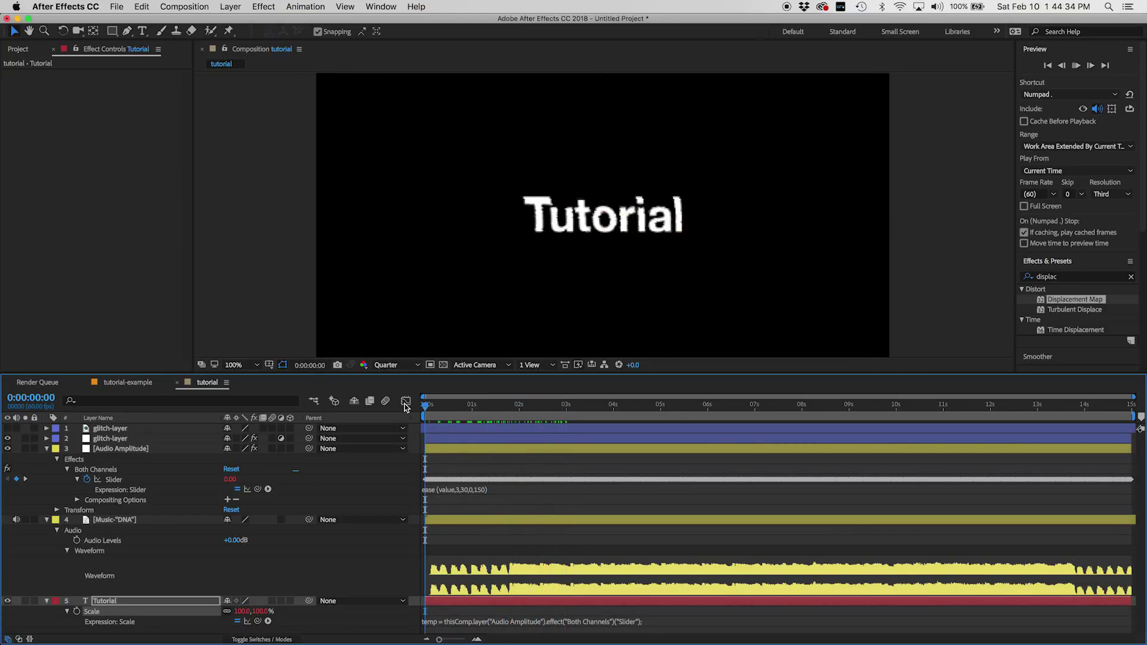
pyautogui.click(477, 407)
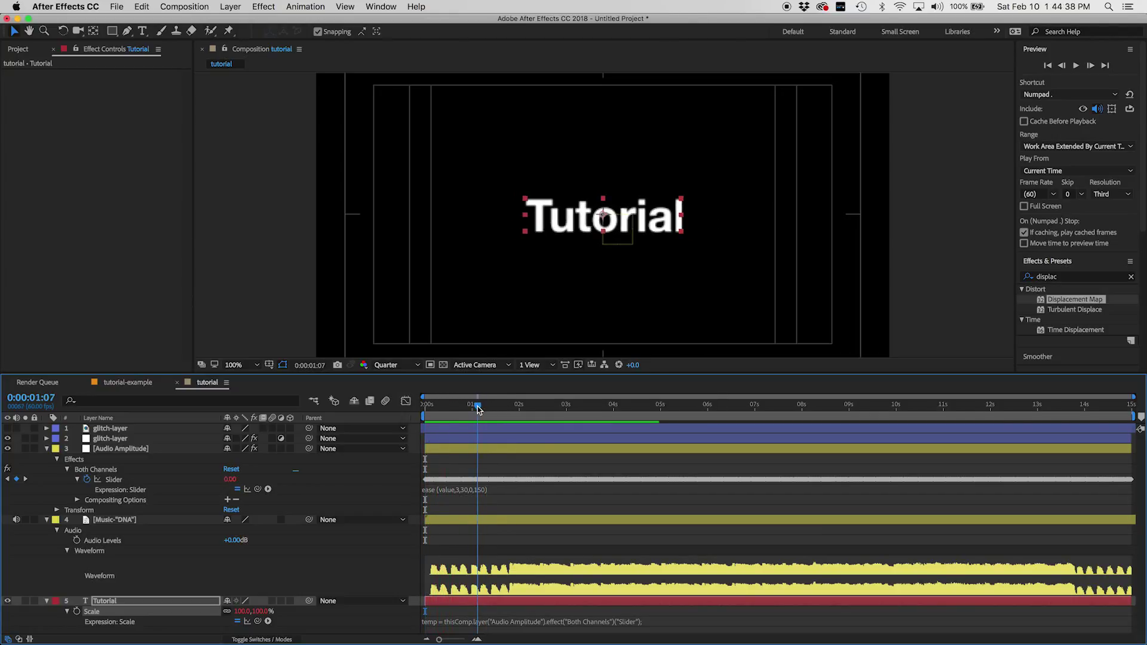
pyautogui.moveTo(478, 408); pyautogui.dragTo(473, 409)
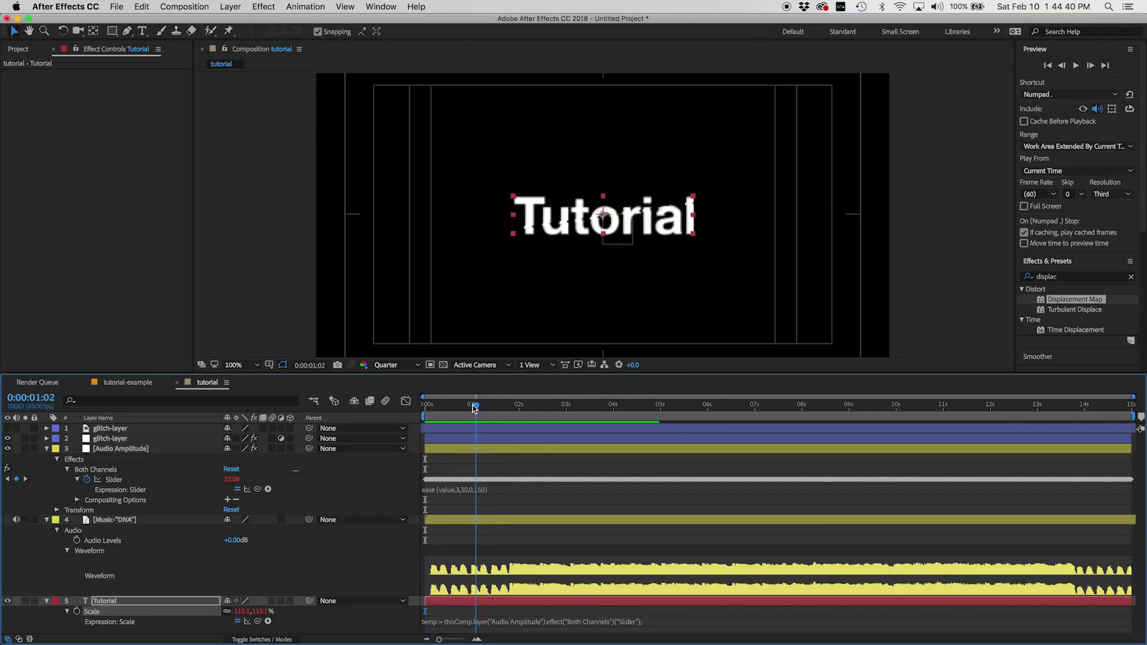
pyautogui.press('space')
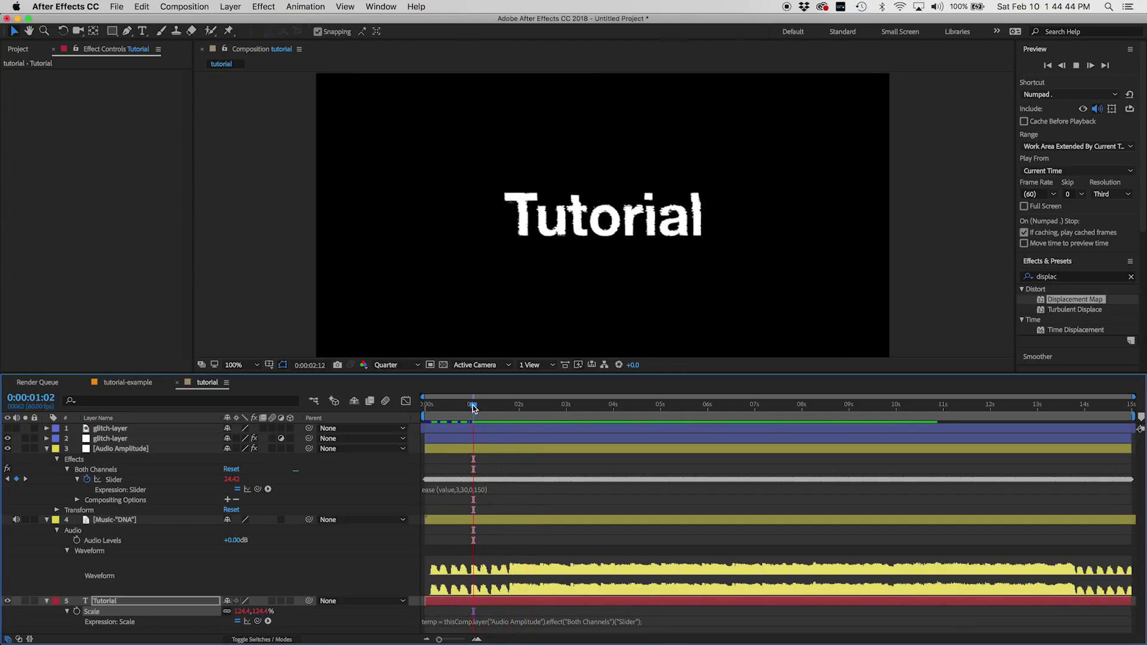
pyautogui.moveTo(495, 408); pyautogui.dragTo(435, 428)
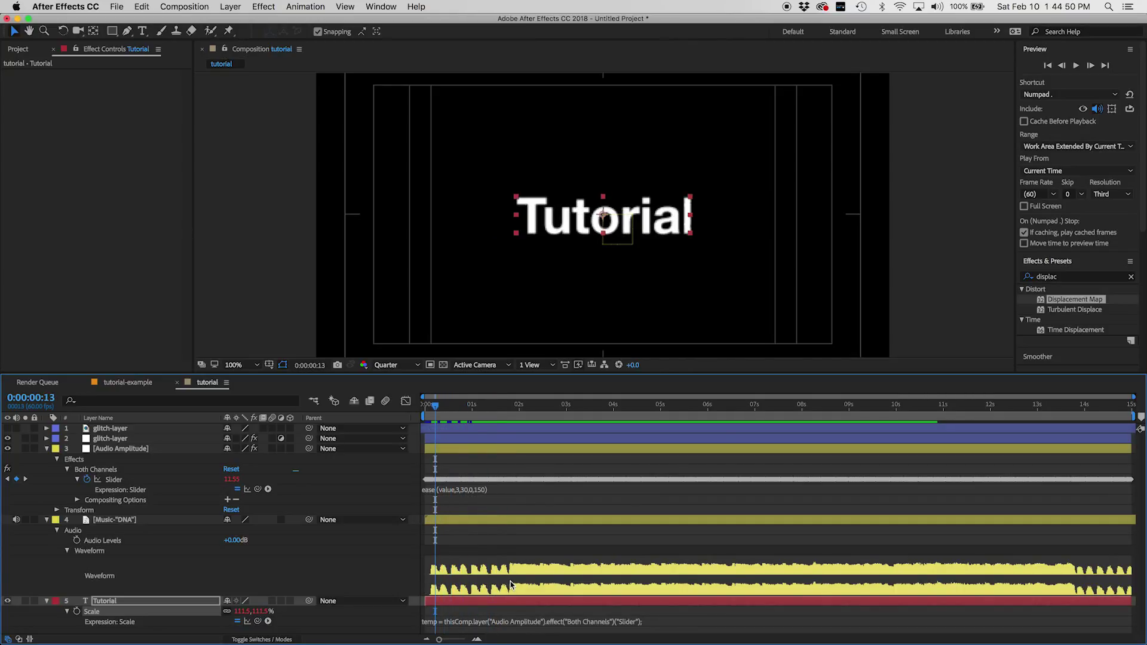
pyautogui.moveTo(517, 407); pyautogui.dragTo(401, 408)
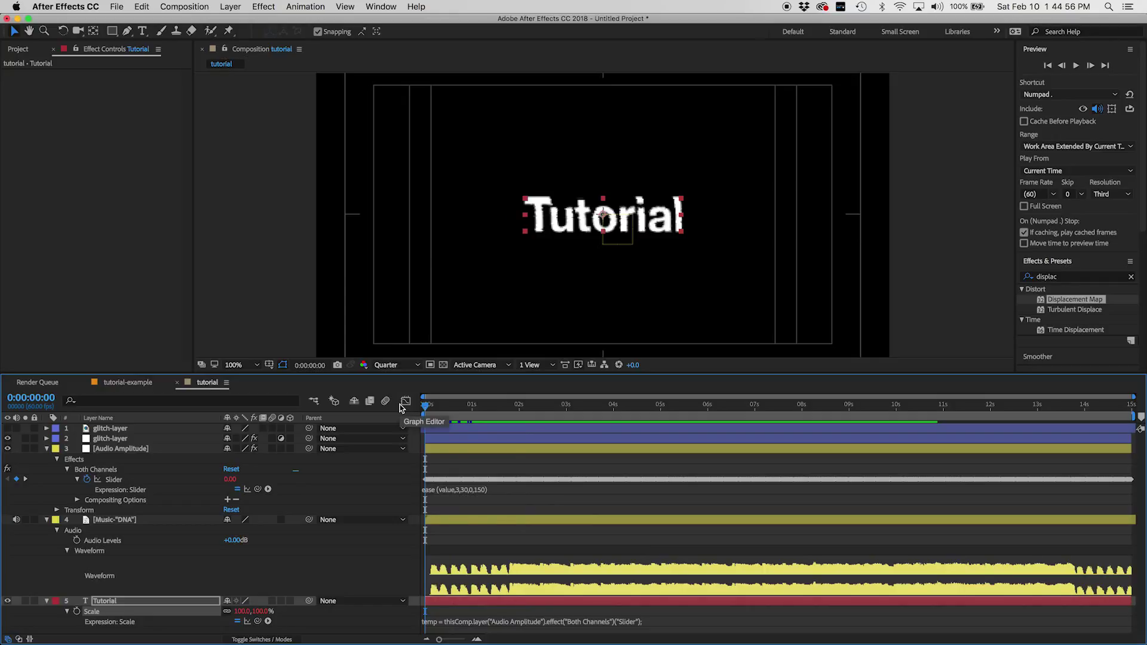
pyautogui.press('space')
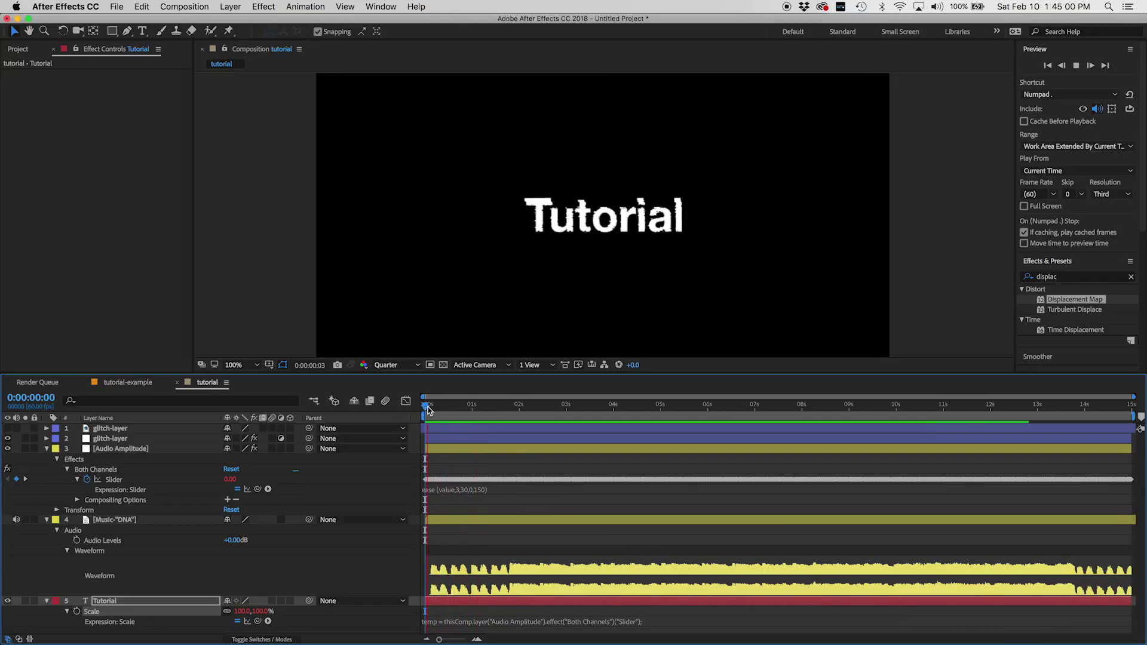
pyautogui.click(425, 404)
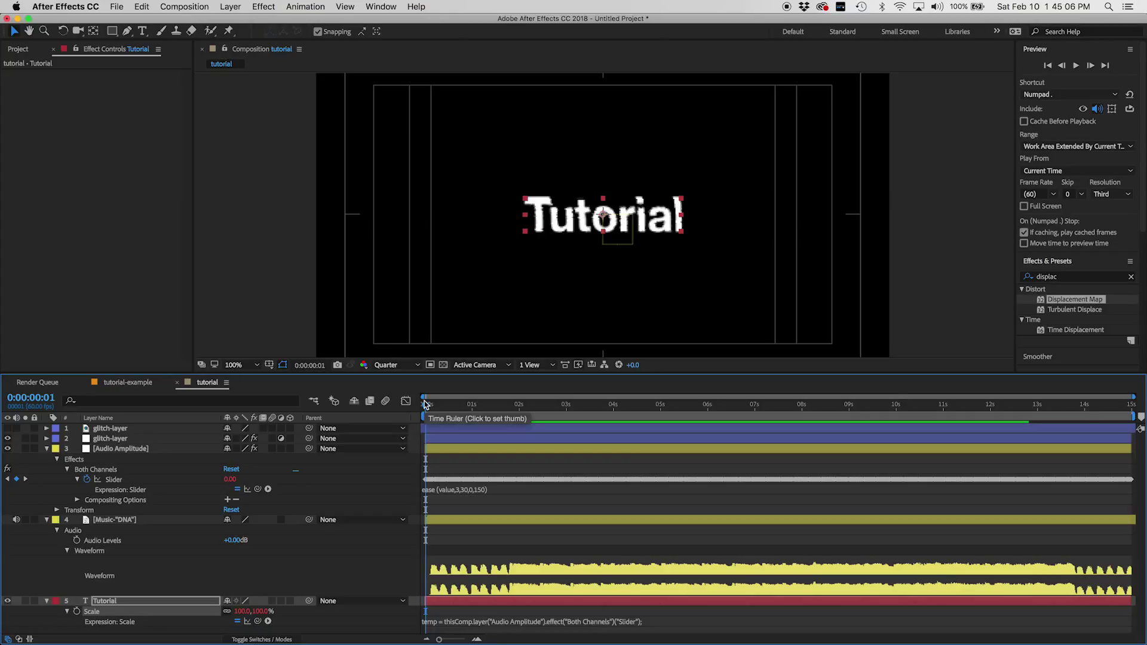
# Step: In the adjustment glitch-layer's Displacement Map, set Use For Horizontal Displacement to Luminance and Use For Vertical Displacement to Blue
pyautogui.click(477, 639)
pyautogui.click(477, 639)
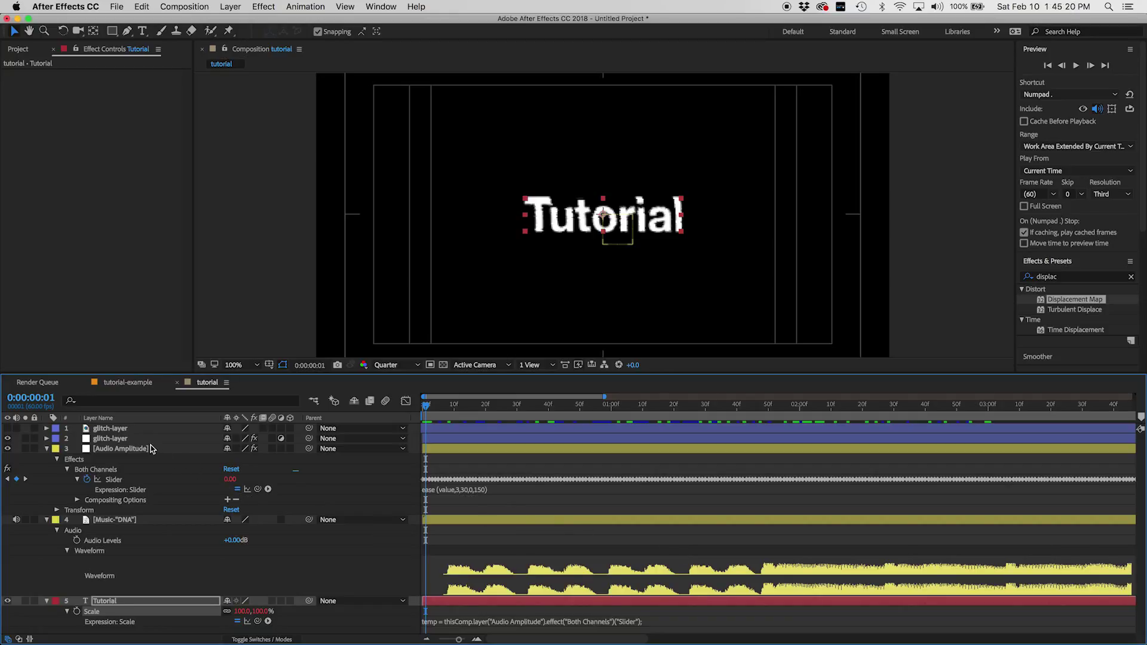
pyautogui.click(142, 439)
pyautogui.click(46, 438)
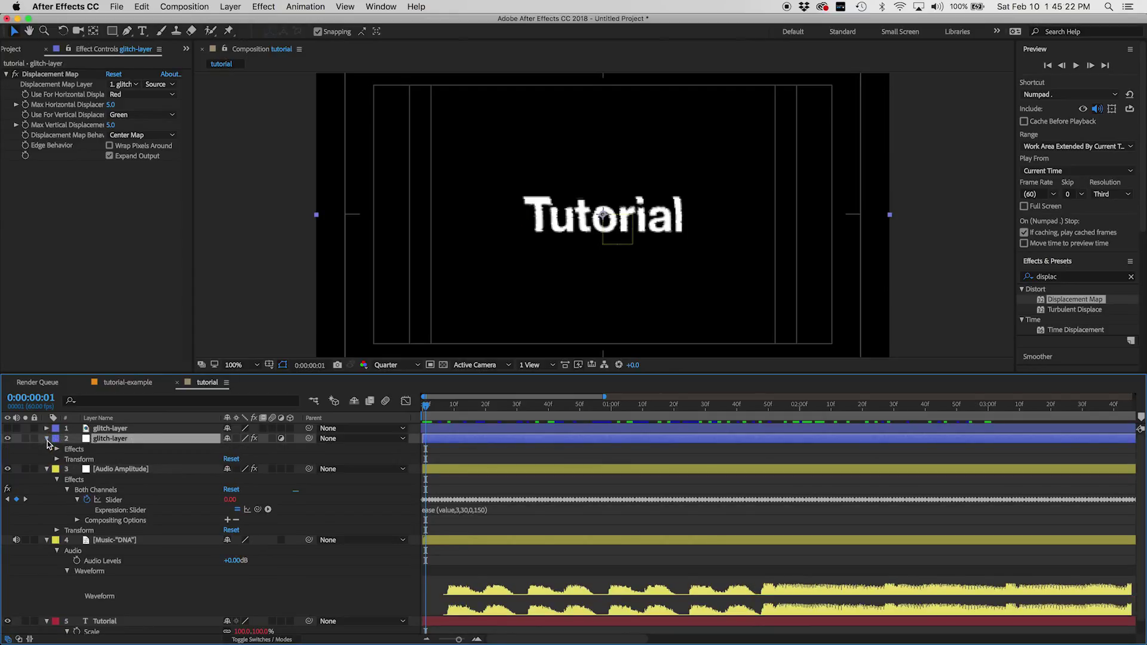
pyautogui.click(56, 452)
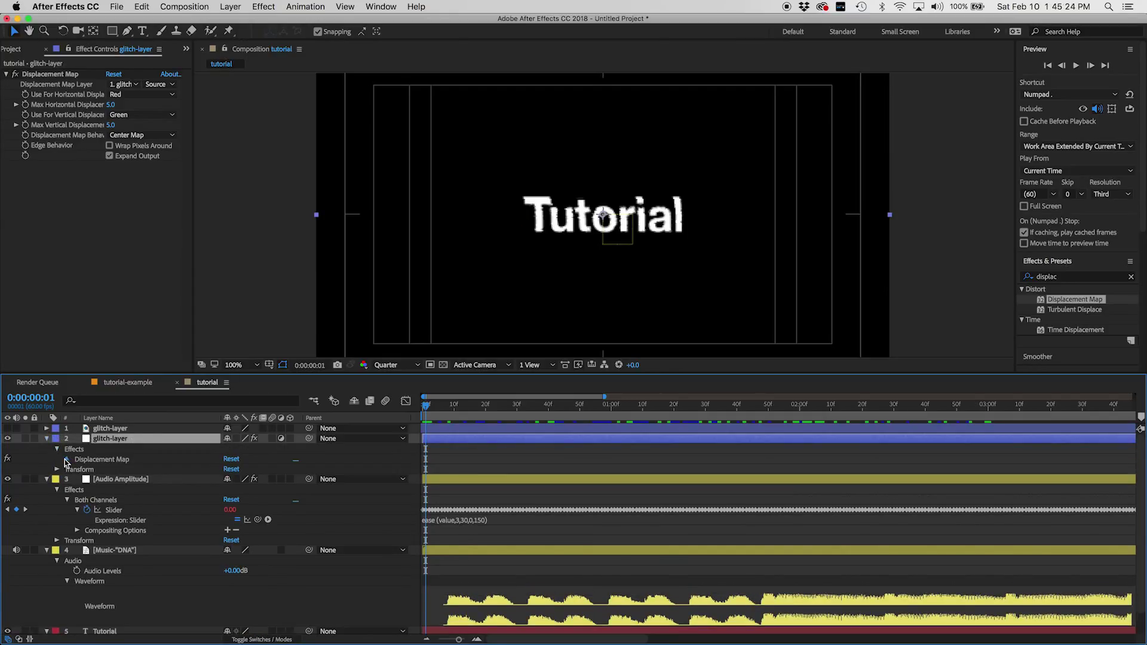
pyautogui.click(66, 460)
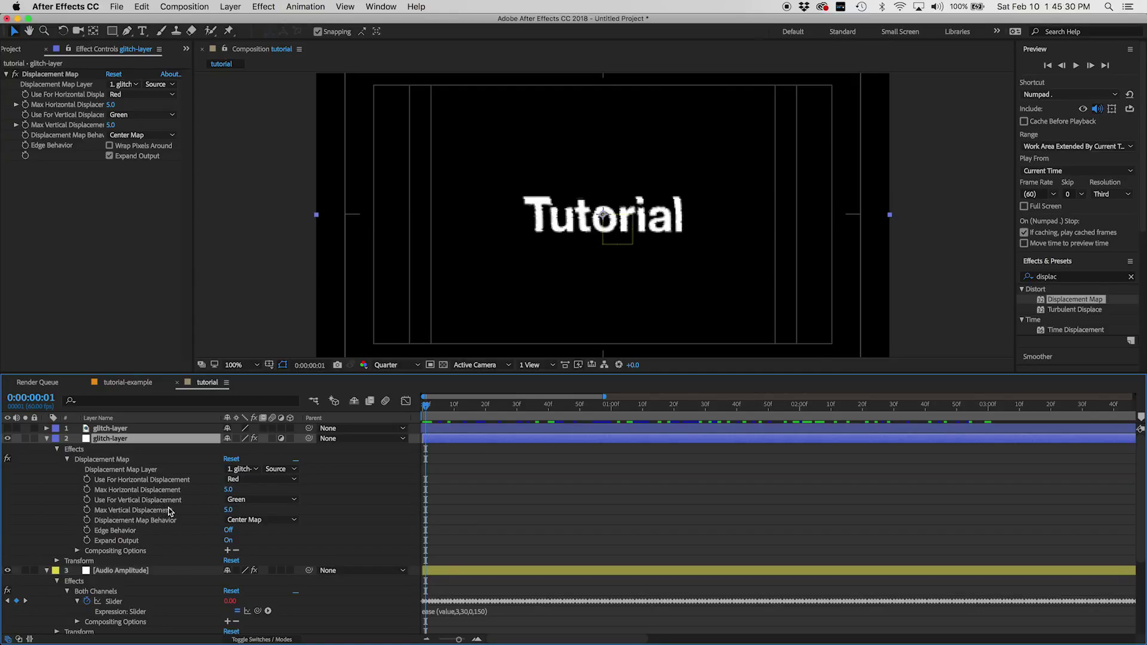
pyautogui.click(243, 480)
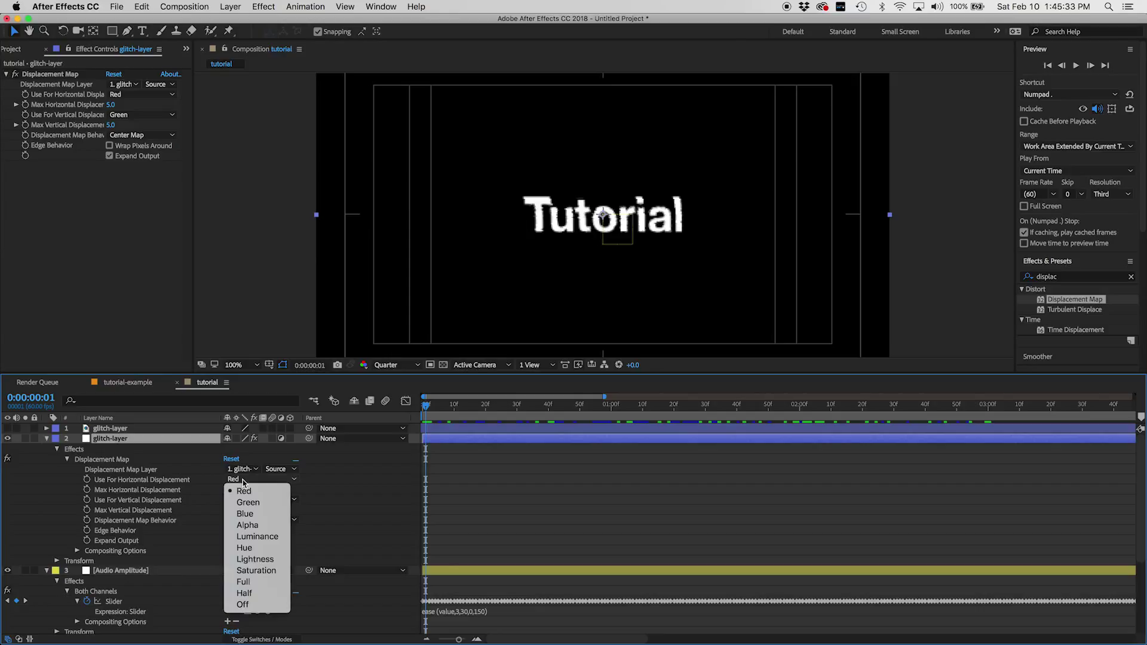
pyautogui.click(264, 537)
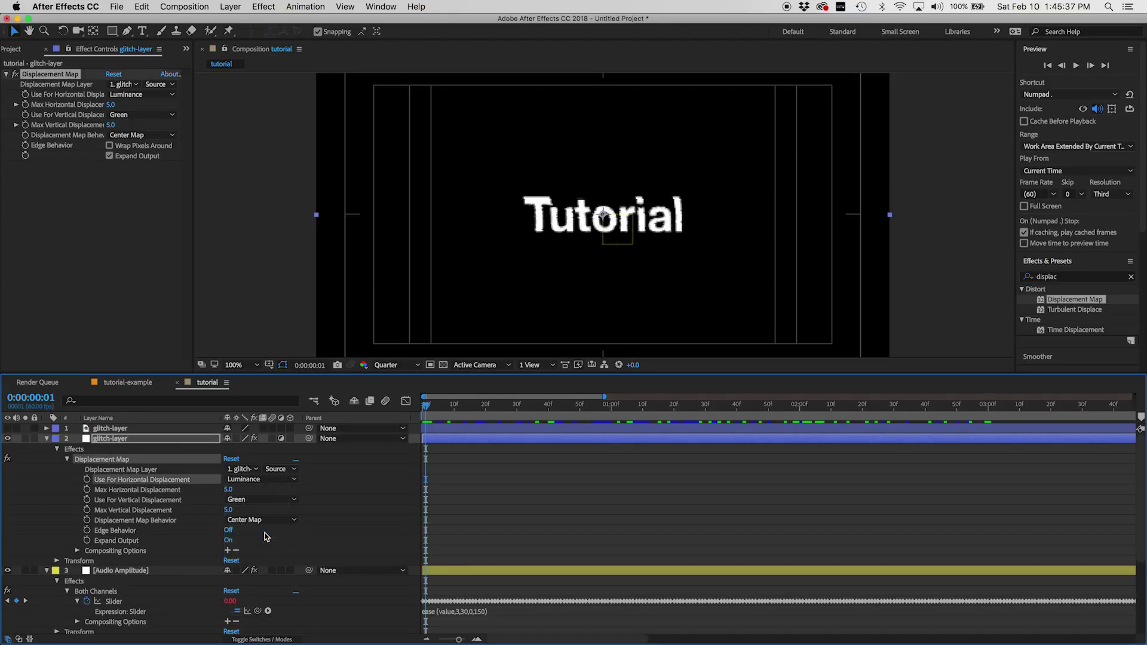
pyautogui.click(256, 500)
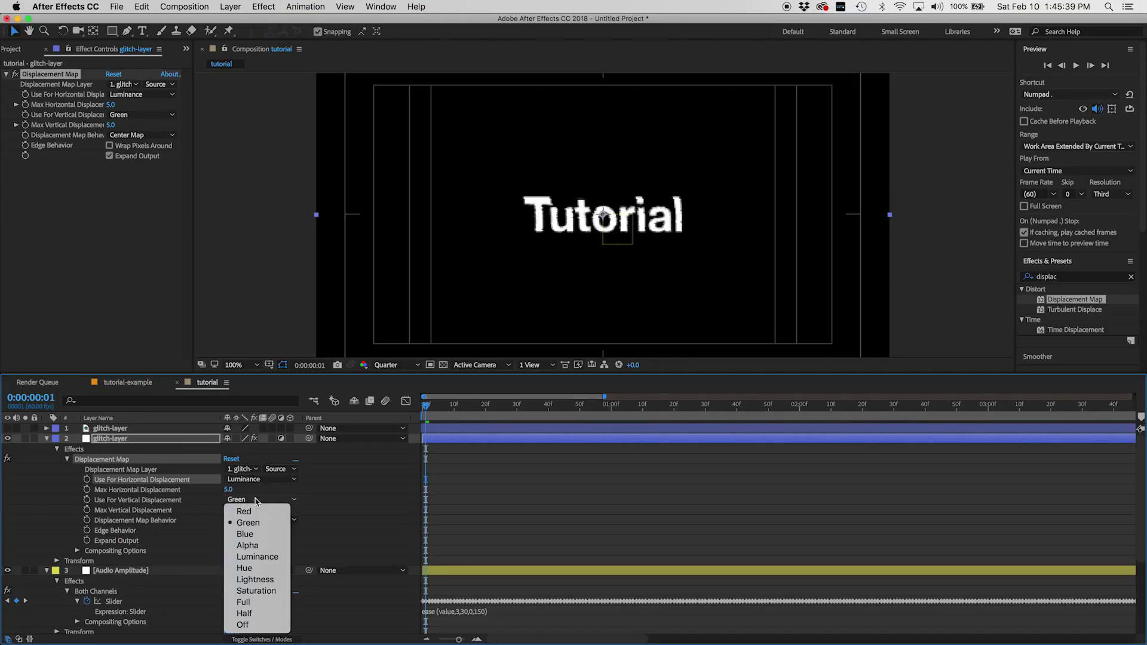
pyautogui.click(258, 538)
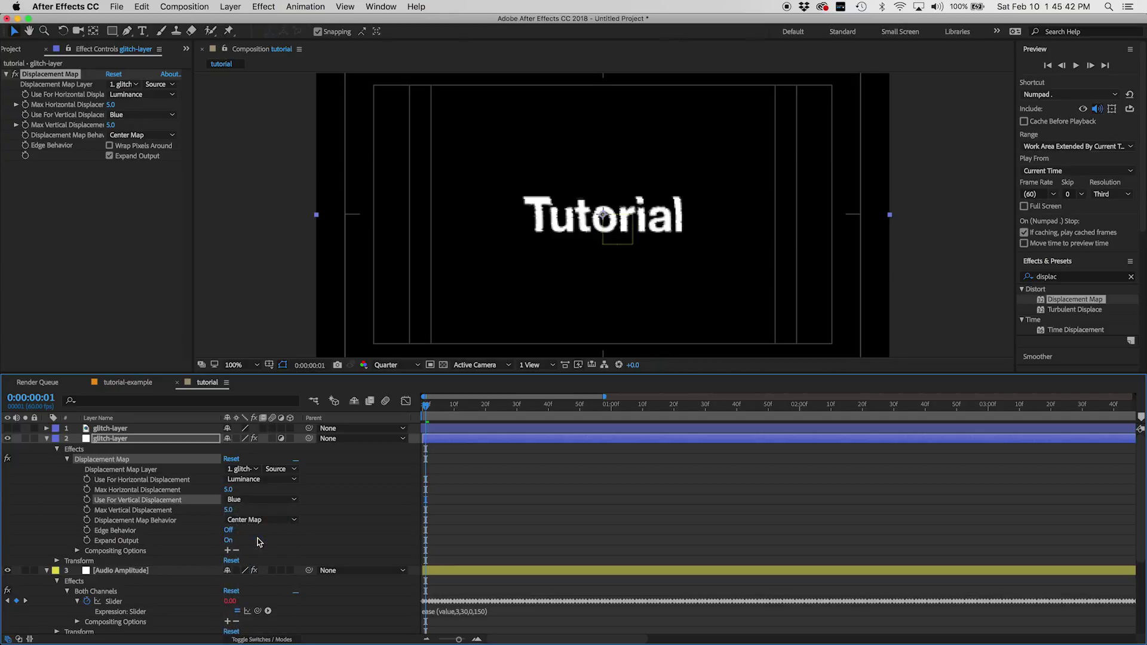
# Step: Play the opening of the timeline to preview the displacement, stopping at 0:00:00:12
pyautogui.click(460, 416)
pyautogui.press('space')
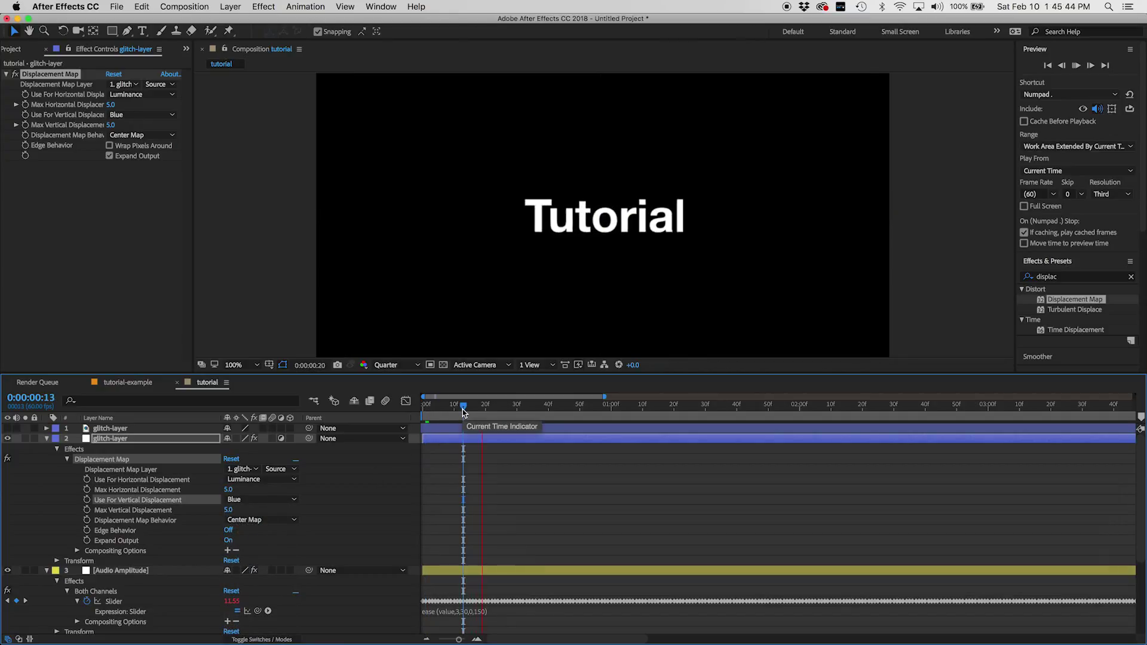
pyautogui.moveTo(464, 412)
pyautogui.mouseDown()
pyautogui.moveTo(555, 414)
pyautogui.moveTo(460, 414)
pyautogui.mouseUp()
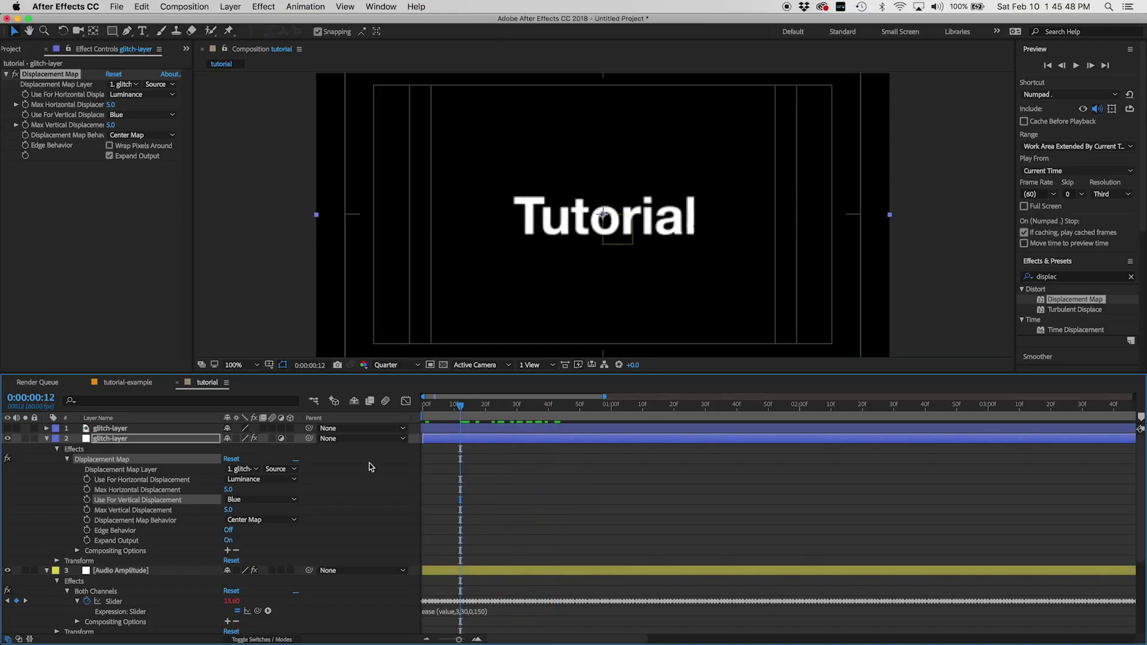
# Step: Try Lightness and then Alpha for Use For Vertical Displacement, and preview the glitch from 0:00:00:12
pyautogui.click(256, 501)
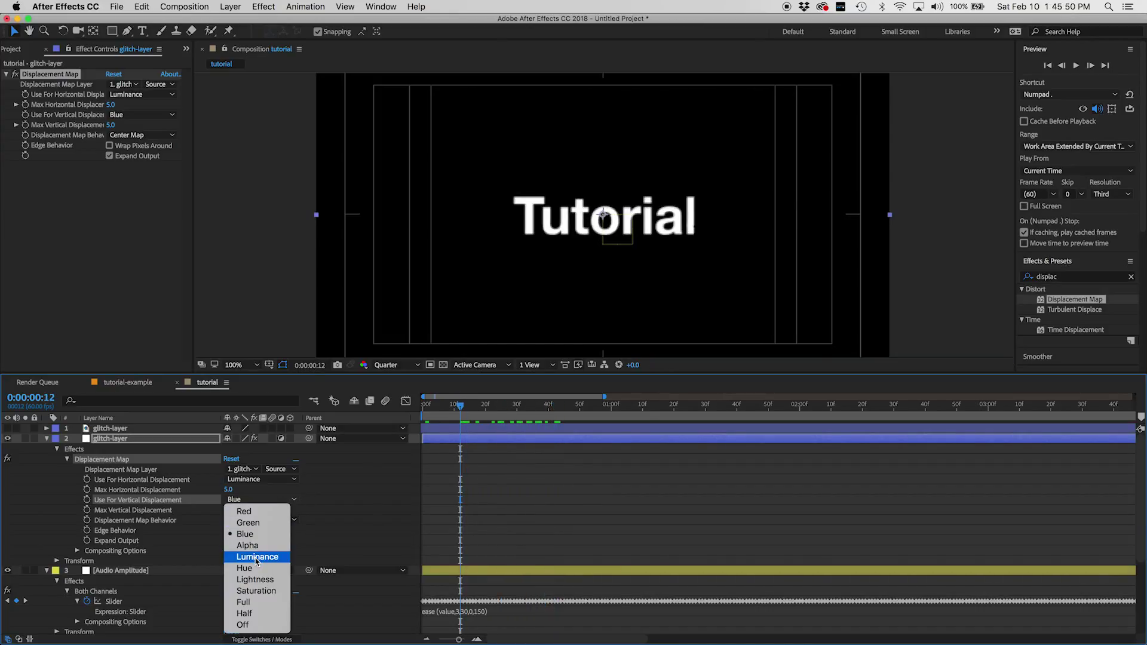
pyautogui.click(257, 579)
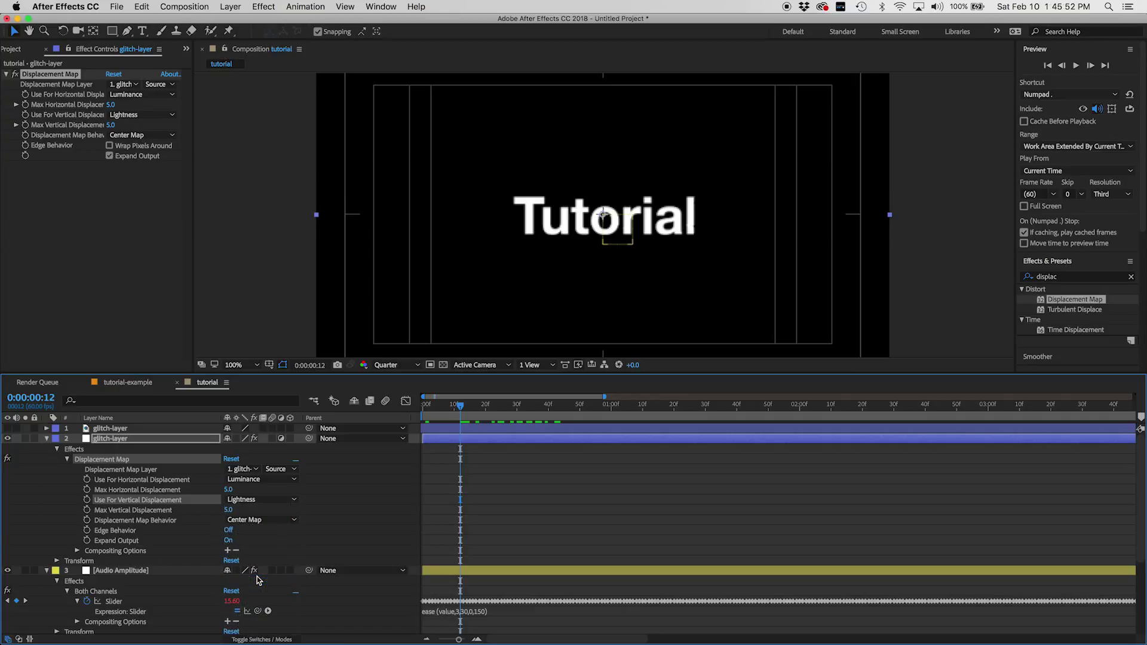
pyautogui.click(287, 499)
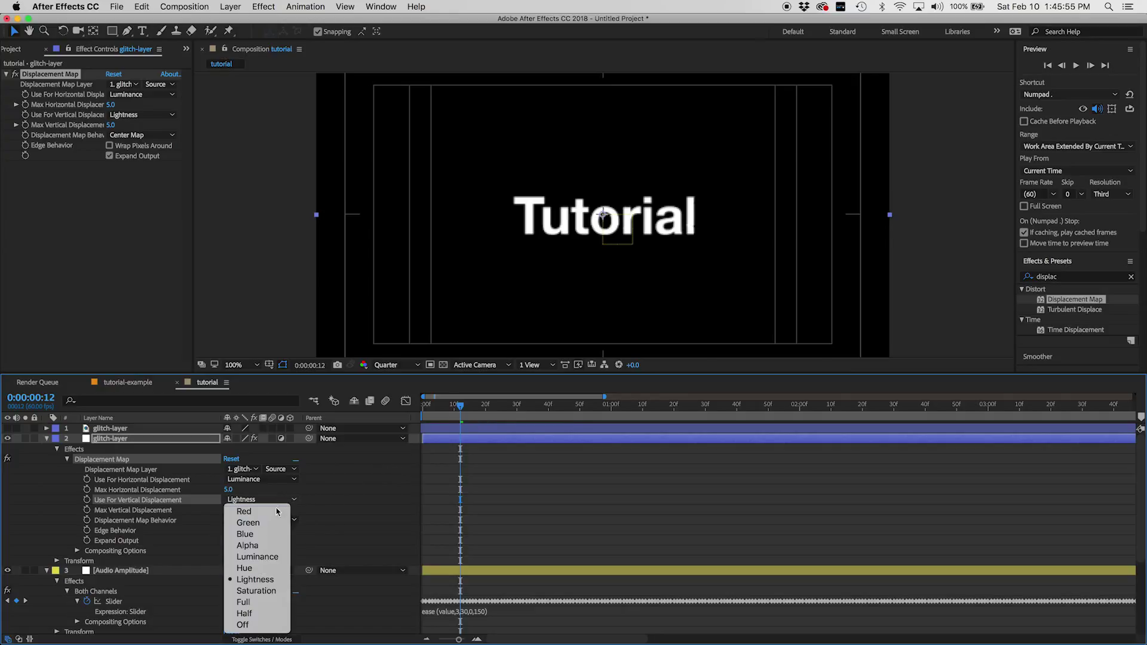
pyautogui.click(257, 545)
pyautogui.press('space')
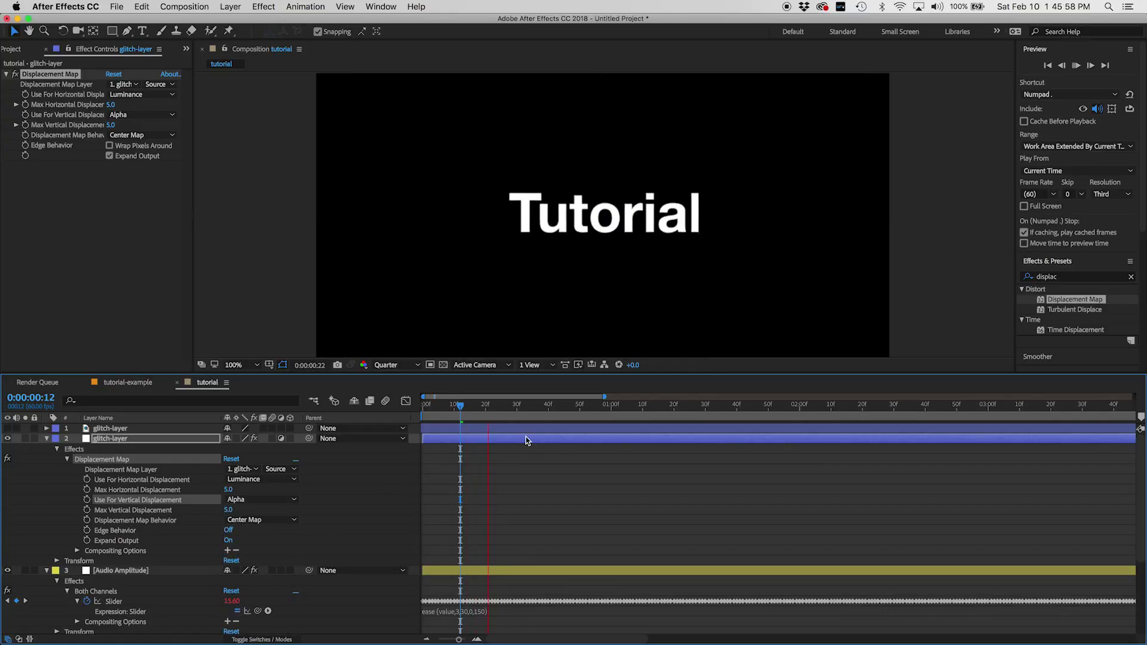
pyautogui.moveTo(500, 406); pyautogui.dragTo(629, 409)
pyautogui.press('space')
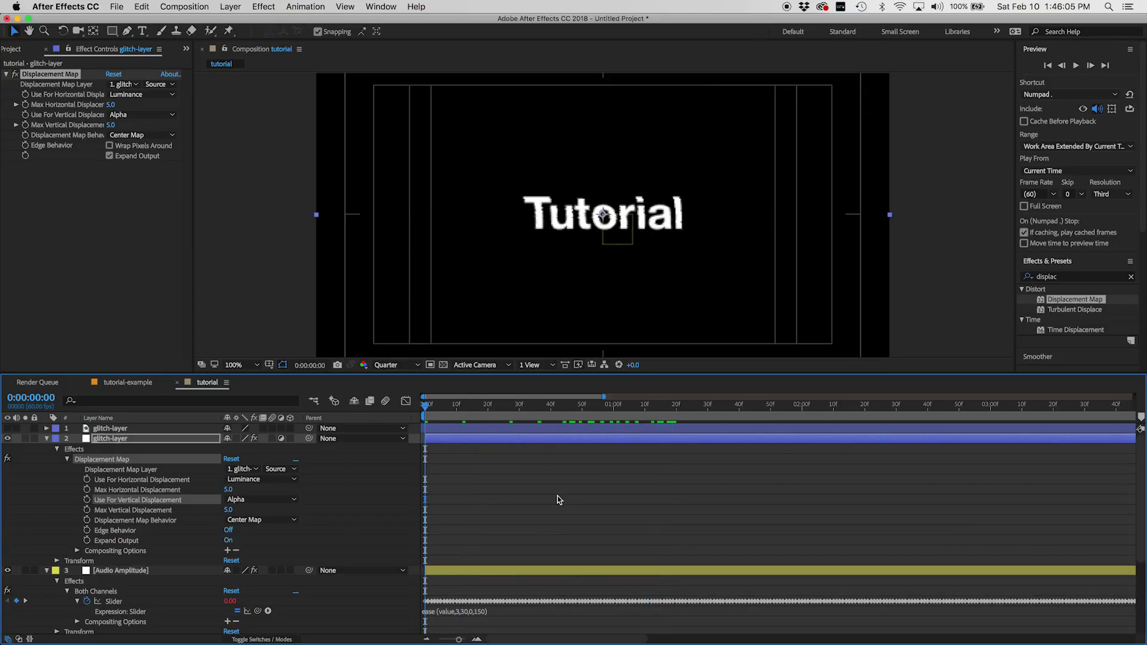
# Step: At 0:00:00:08, where the waveform begins, set Max Horizontal Displacement and Max Vertical Displacement to 0
pyautogui.scroll(-4, 557, 496)
pyautogui.moveTo(460, 404); pyautogui.dragTo(451, 408)
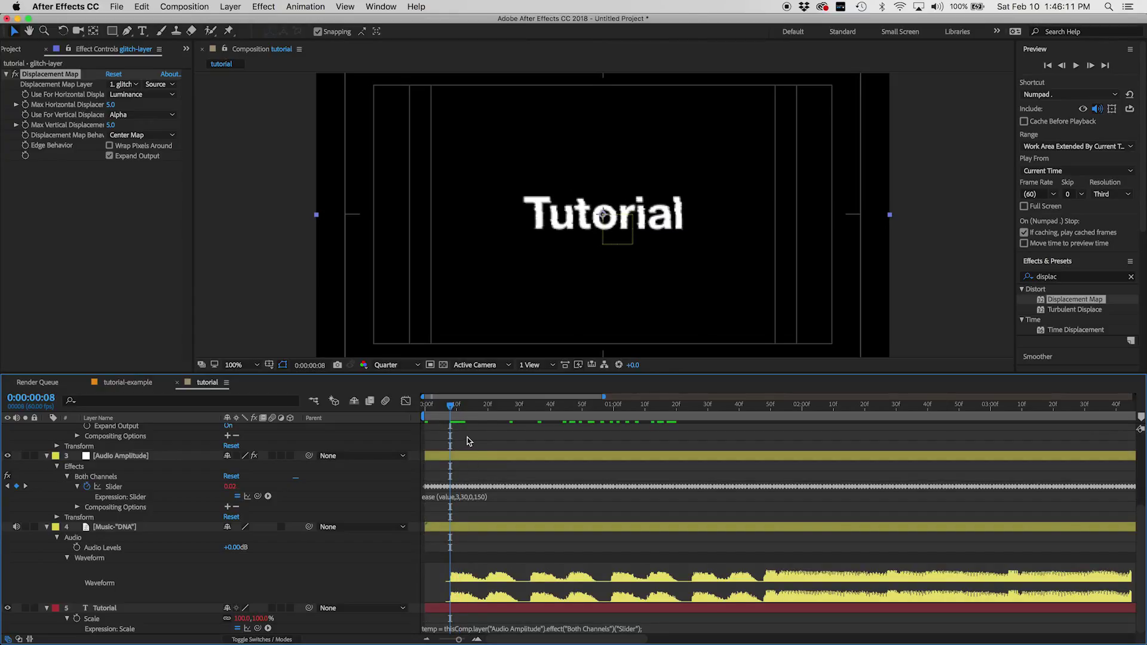
pyautogui.scroll(4, 468, 441)
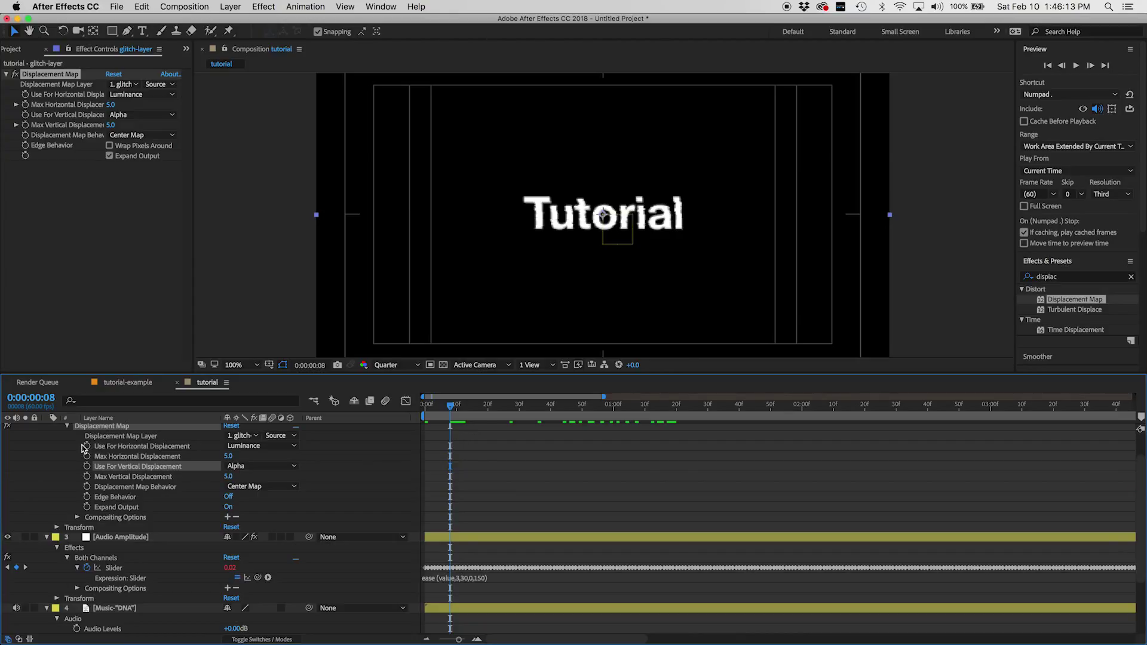
pyautogui.click(228, 456)
pyautogui.write('0')
pyautogui.press('Return')
pyautogui.click(227, 476)
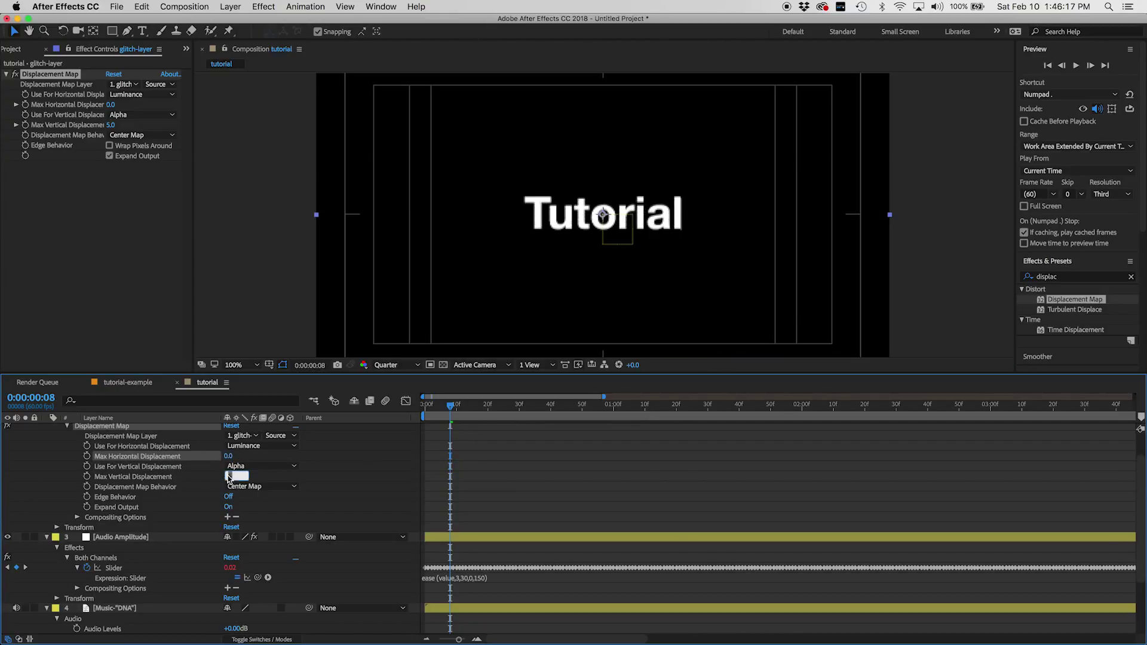
pyautogui.write('0')
pyautogui.press('Return')
# Step: Enable keyframing for Max Vertical Displacement and Max Horizontal Displacement at 0:00:00:08
pyautogui.click(86, 477)
pyautogui.click(86, 445)
pyautogui.click(86, 446)
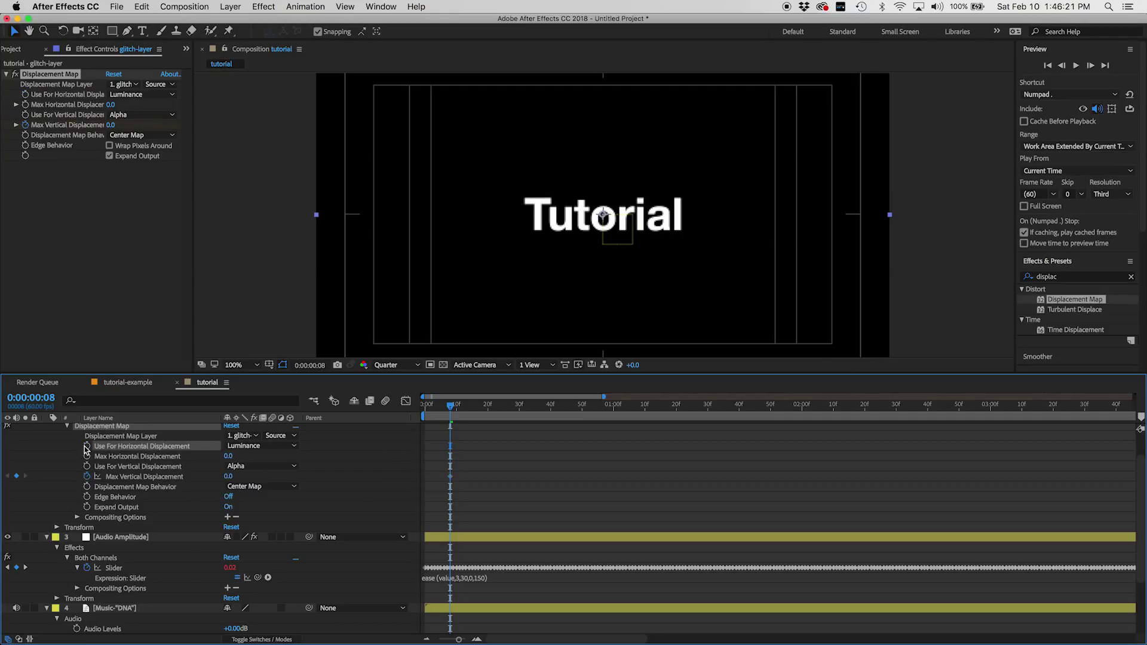
pyautogui.click(87, 456)
# Step: At 0:00:00:11, on the first audio peak, keyframe Max Horizontal Displacement at 48 and Max Vertical Displacement at 6
pyautogui.scroll(-3, 493, 504)
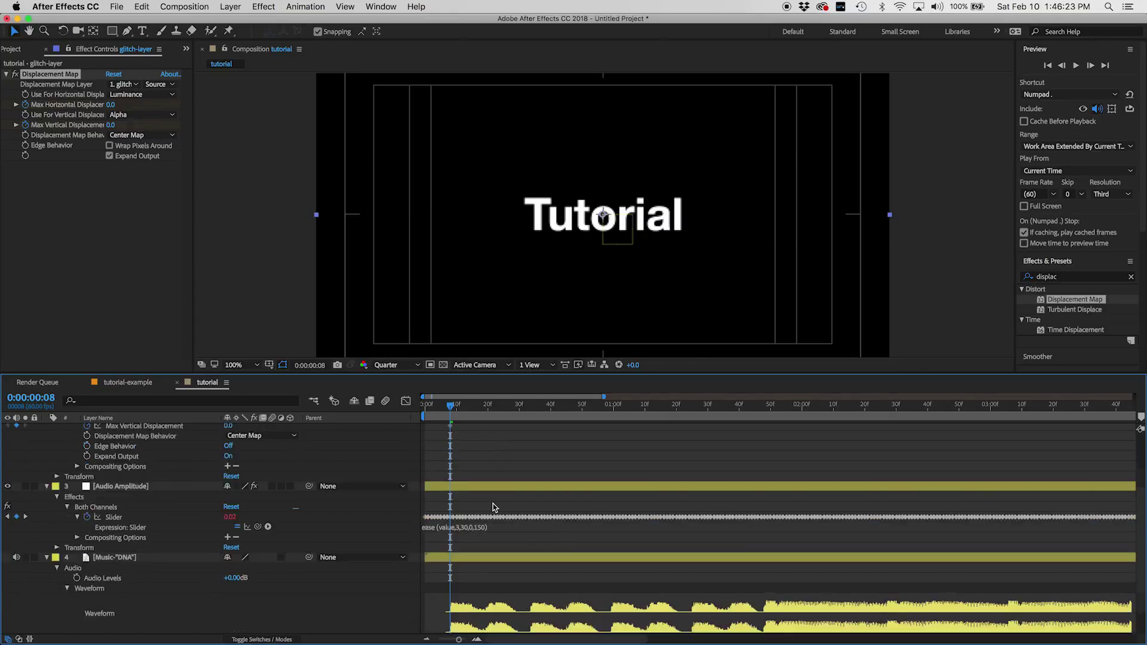
pyautogui.moveTo(474, 410); pyautogui.dragTo(458, 410)
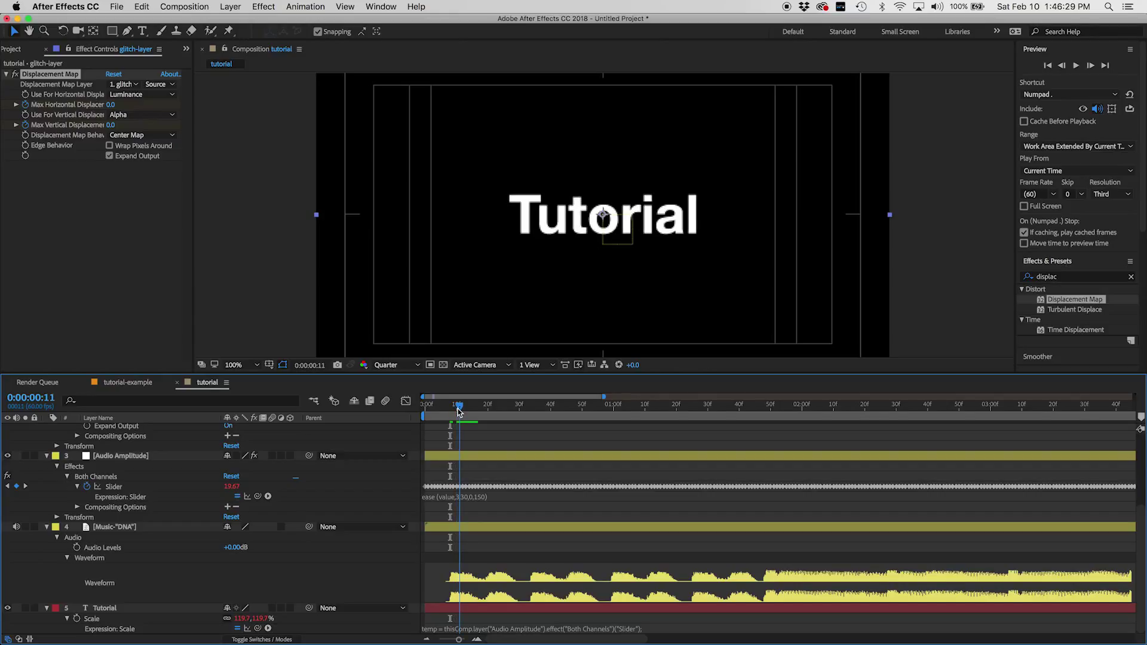
pyautogui.scroll(4, 221, 500)
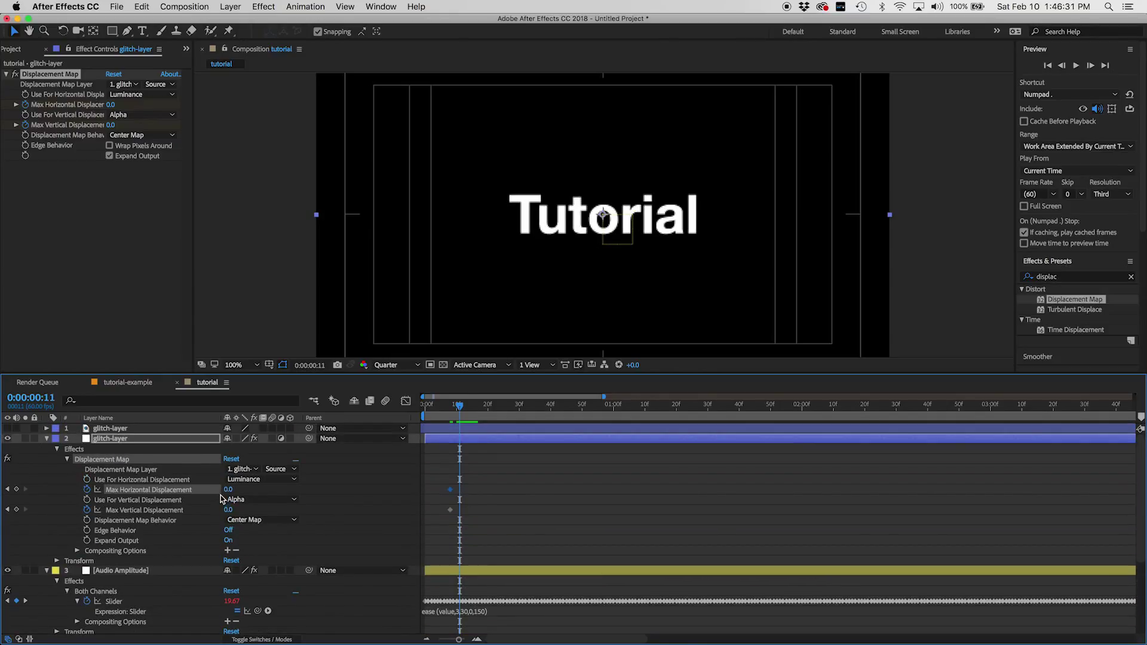
pyautogui.moveTo(228, 489)
pyautogui.mouseDown()
pyautogui.moveTo(284, 491)
pyautogui.moveTo(256, 491)
pyautogui.moveTo(230, 510)
pyautogui.mouseUp()
pyautogui.click(249, 502)
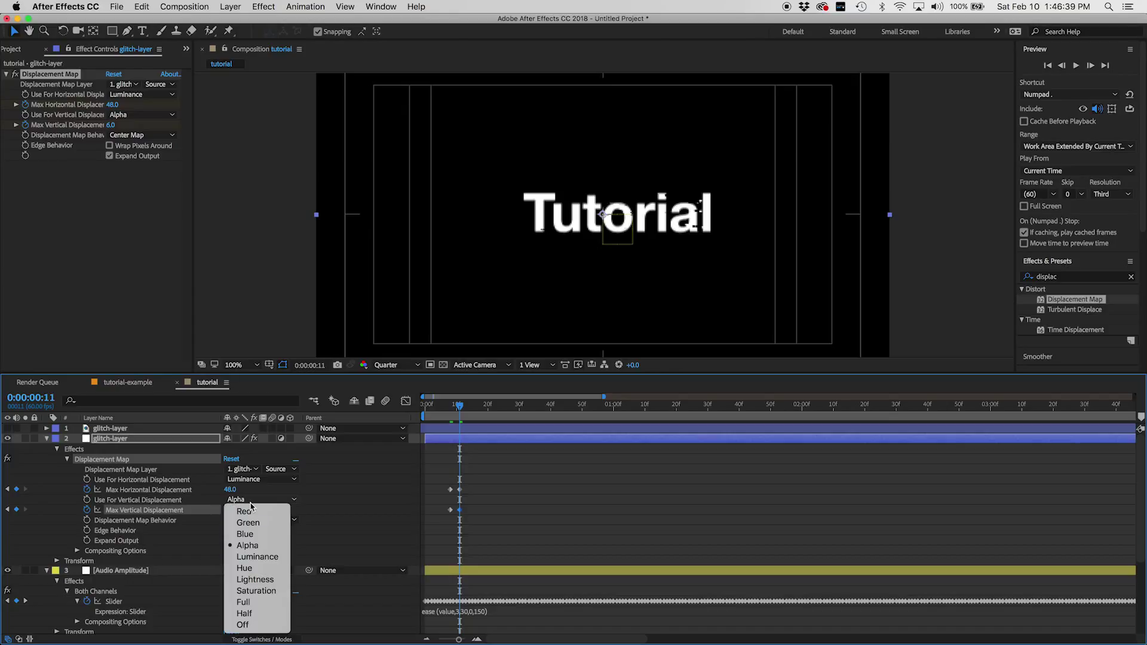
pyautogui.click(304, 521)
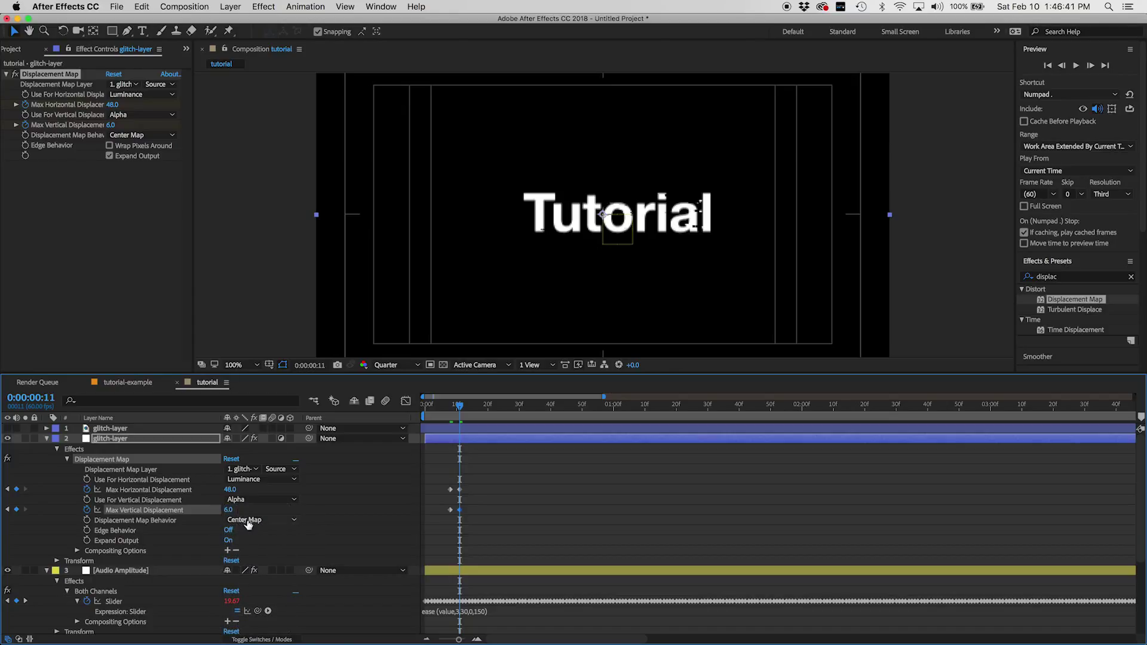
# Step: Set Displacement Map Behavior to Tile Map and try Edge Behavior on before switching it back off
pyautogui.click(247, 521)
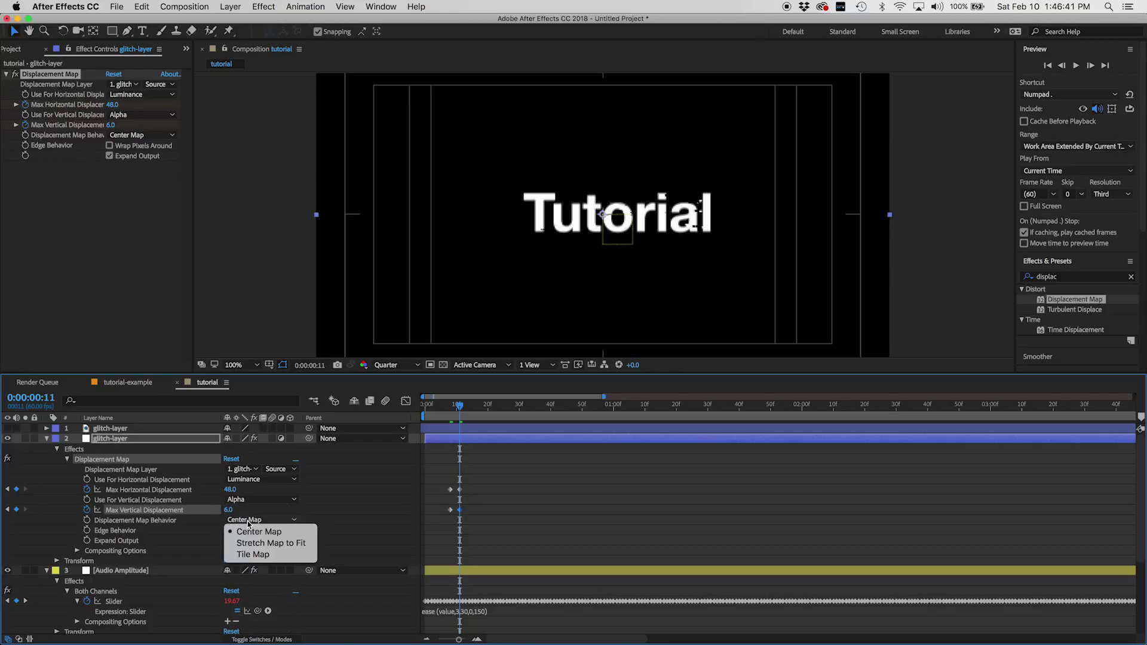
pyautogui.click(266, 555)
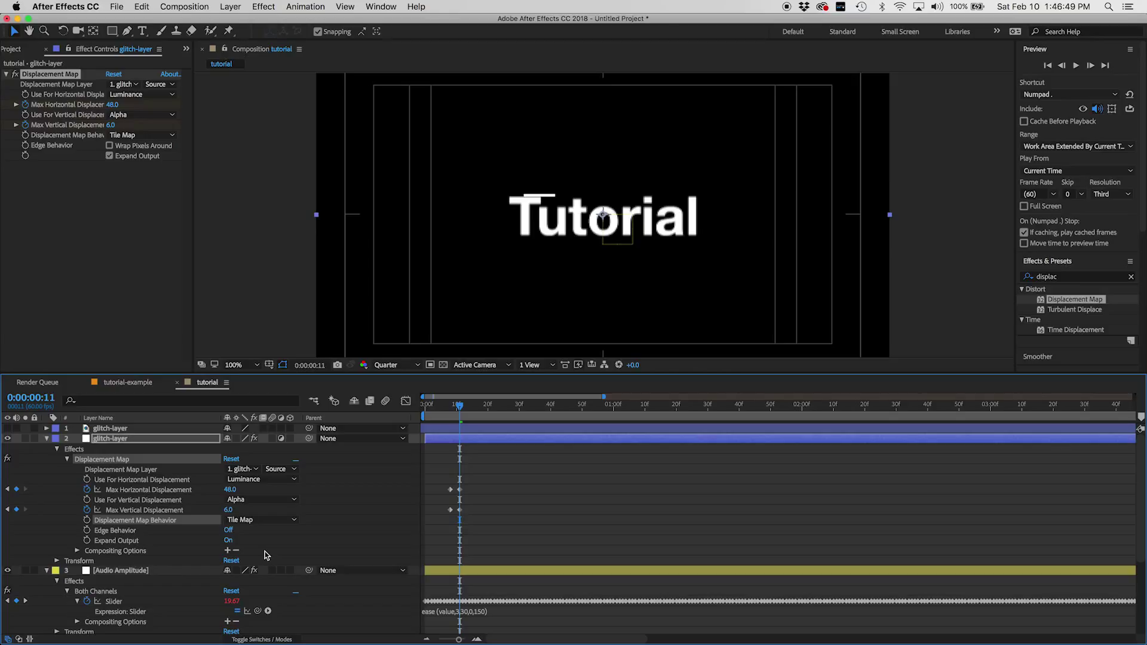
pyautogui.click(229, 531)
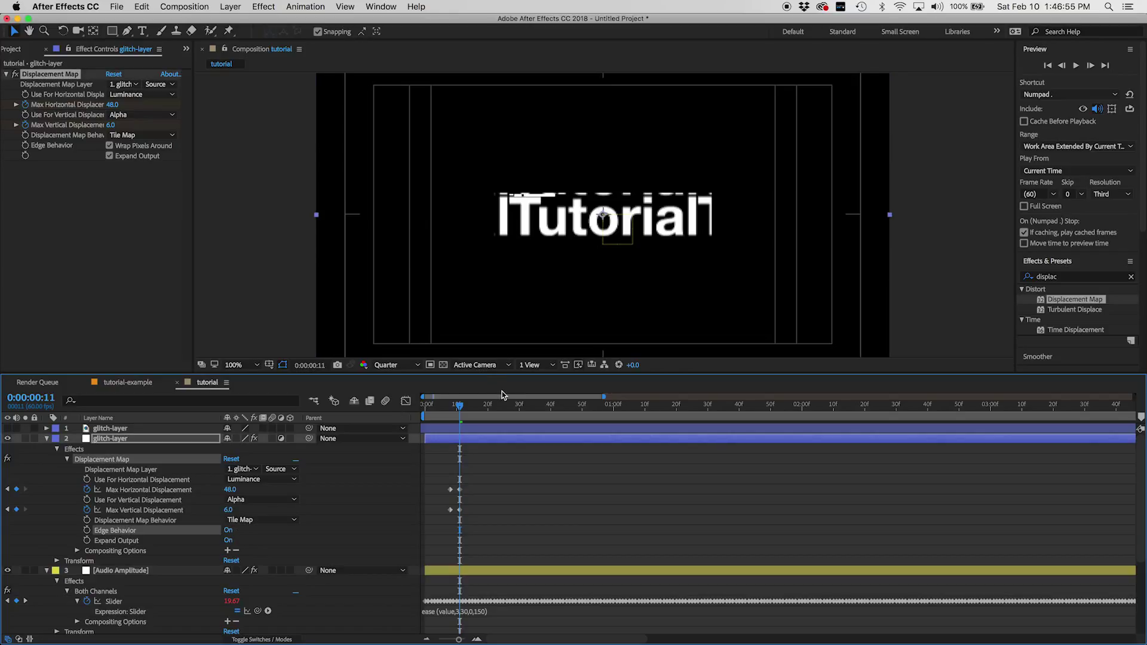
pyautogui.click(228, 531)
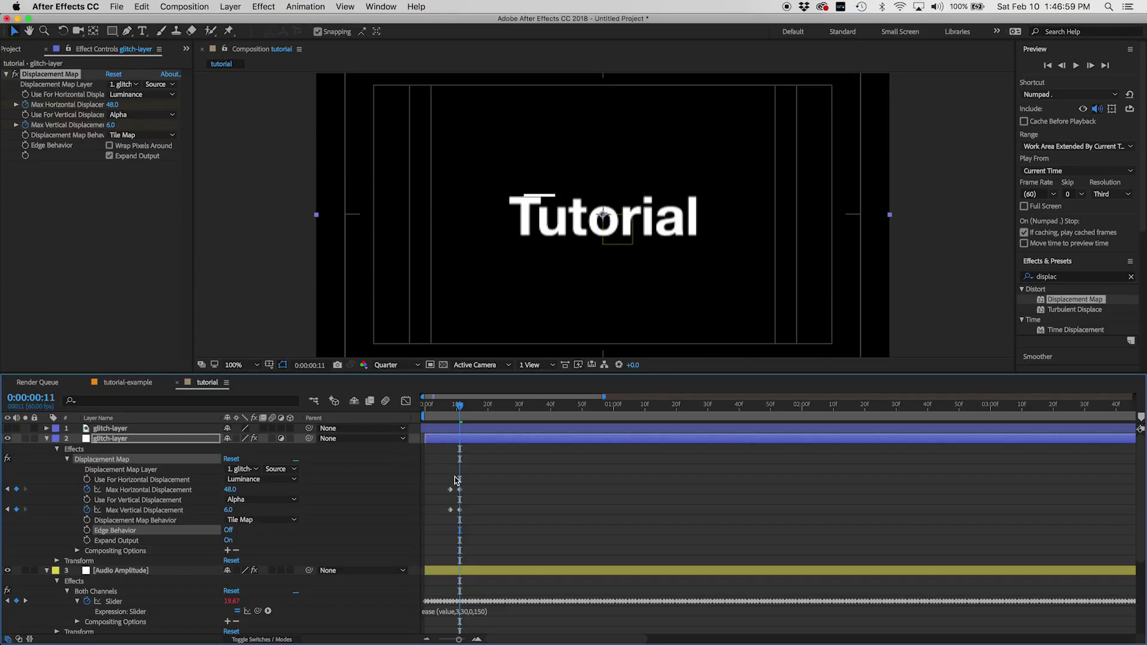
# Step: At 0:00:00:16, after the first audio peak, keyframe Max Horizontal Displacement and Max Vertical Displacement back to 0
pyautogui.scroll(-3, 477, 502)
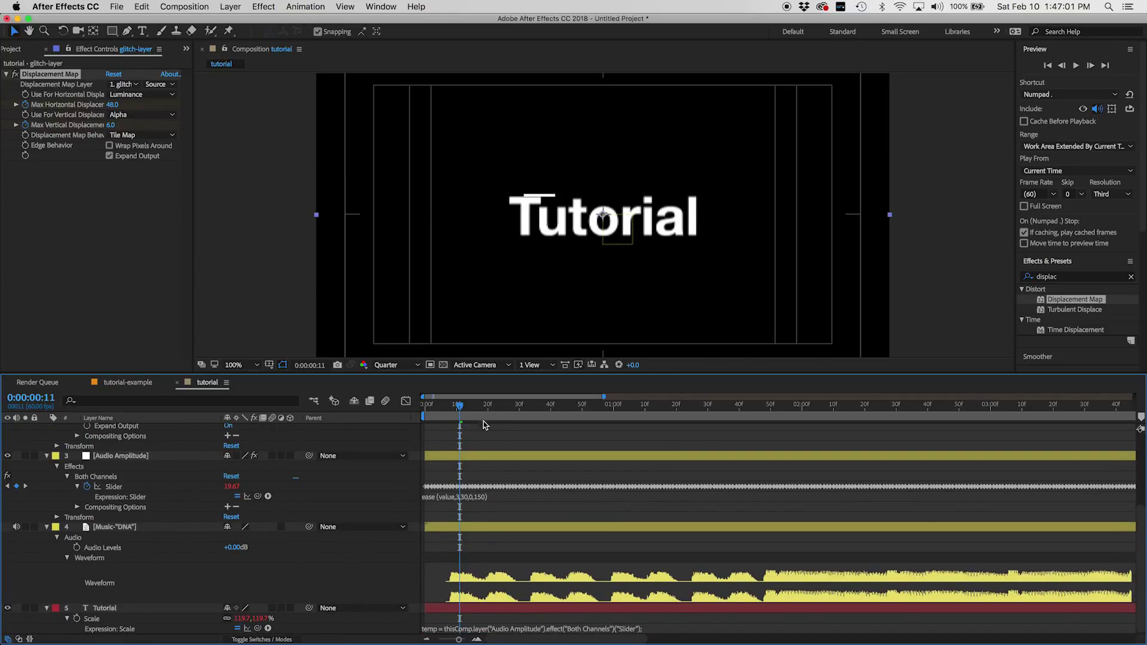
pyautogui.moveTo(468, 406); pyautogui.dragTo(476, 409)
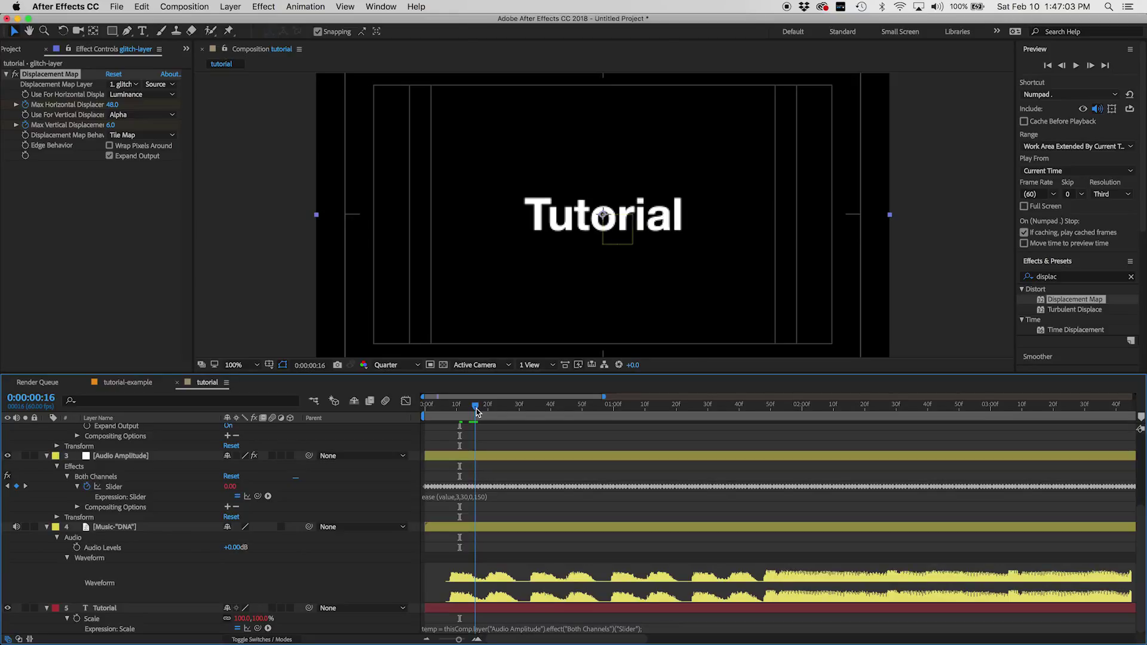
pyautogui.scroll(3, 495, 457)
pyautogui.click(228, 486)
pyautogui.write('0')
pyautogui.press('Return')
pyautogui.click(228, 506)
pyautogui.write('0')
pyautogui.press('Return')
# Step: Return to the peak keyframes at 0:00:00:11 and set Use For Vertical Displacement to Green and Use For Horizontal Displacement to Blue
pyautogui.click(472, 405)
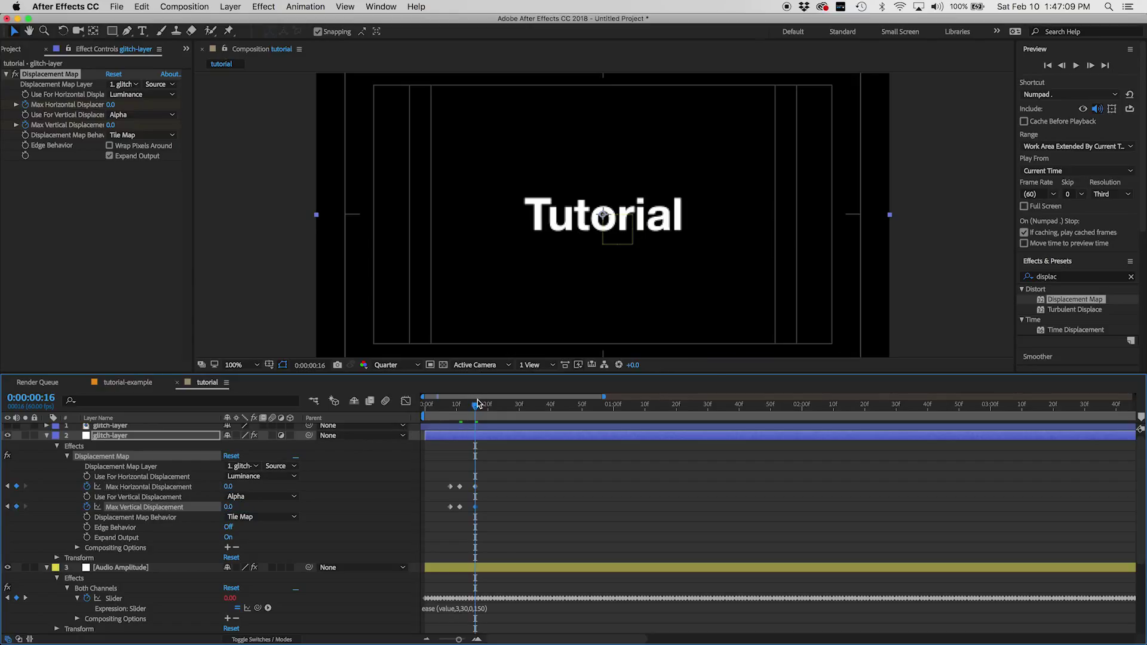
pyautogui.moveTo(473, 406); pyautogui.dragTo(460, 407)
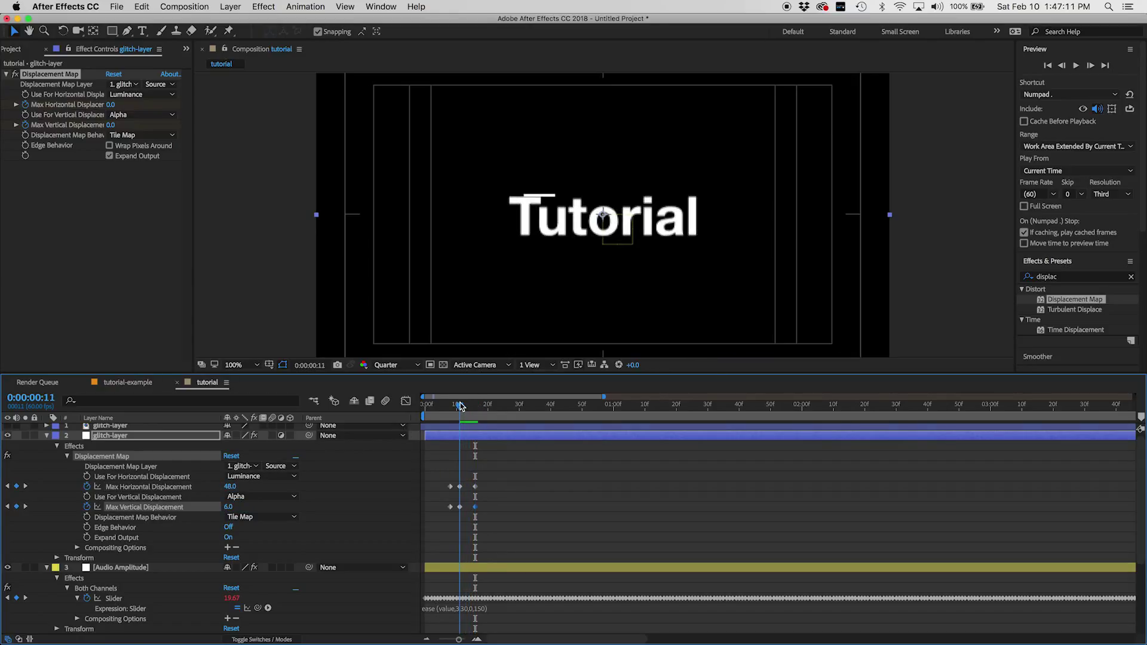
pyautogui.click(254, 497)
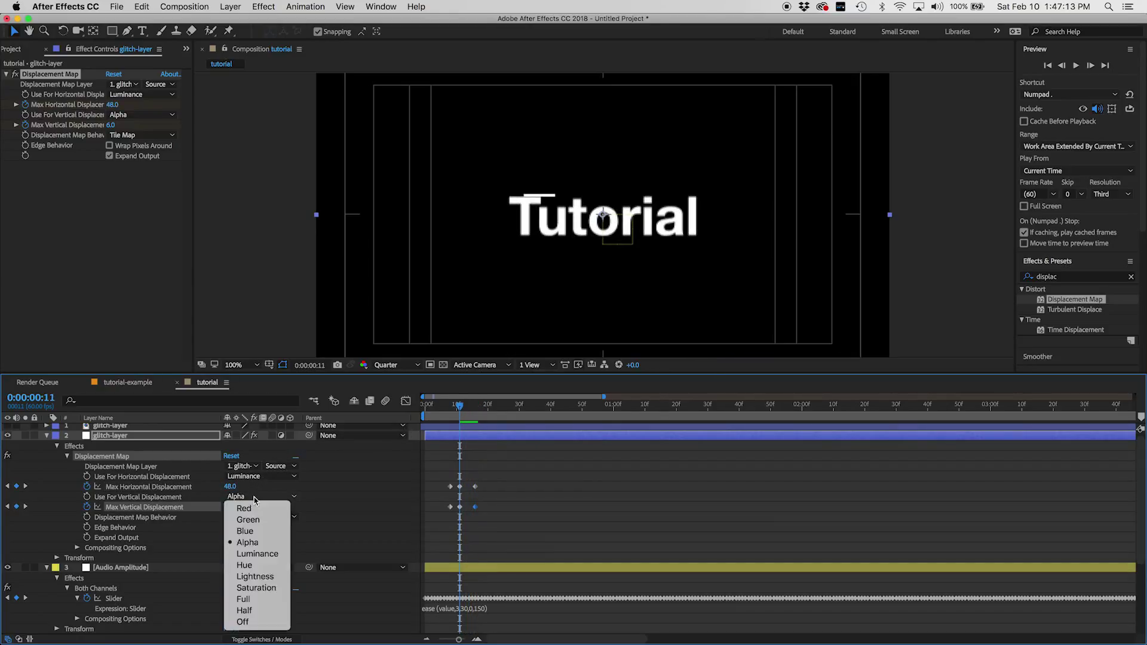
pyautogui.click(250, 520)
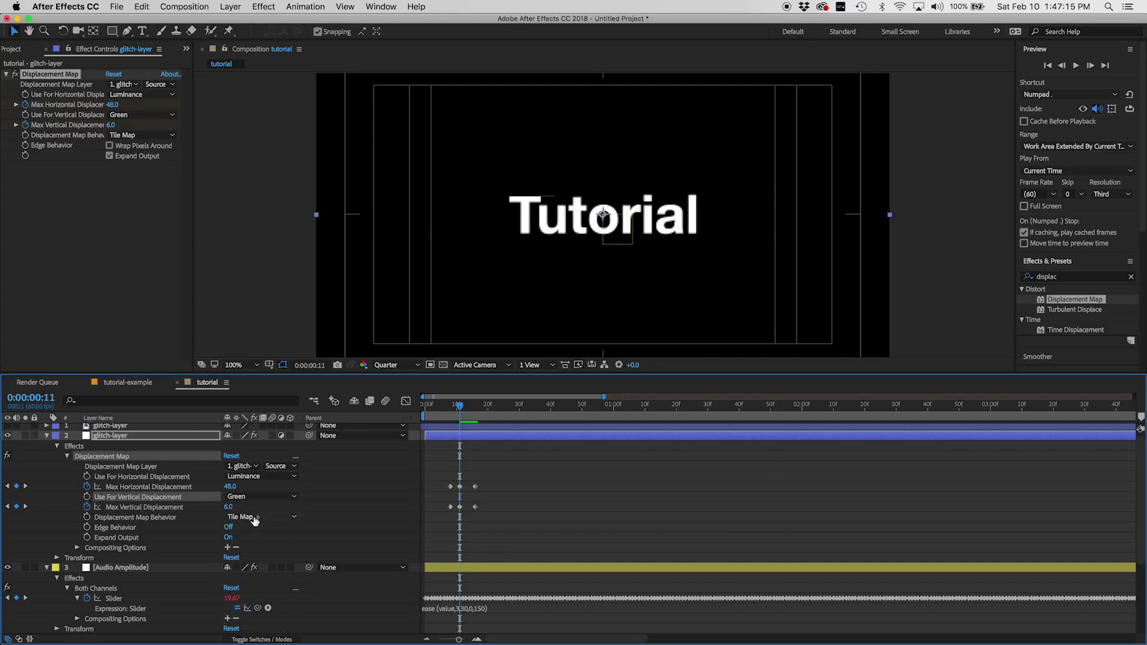
pyautogui.click(254, 497)
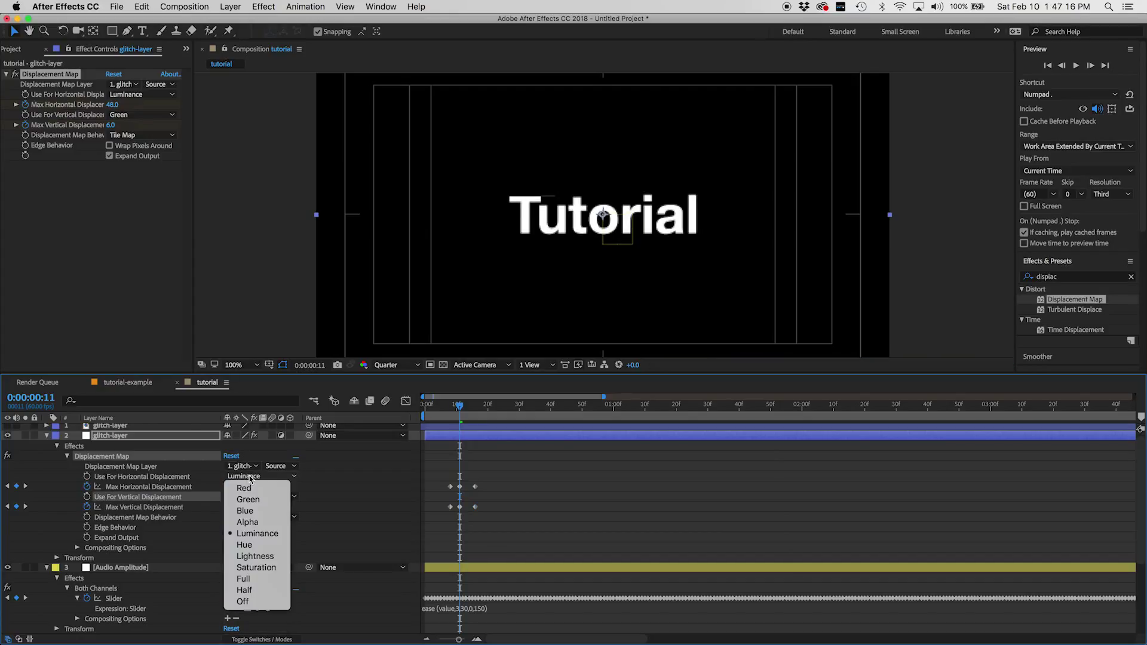
pyautogui.click(250, 510)
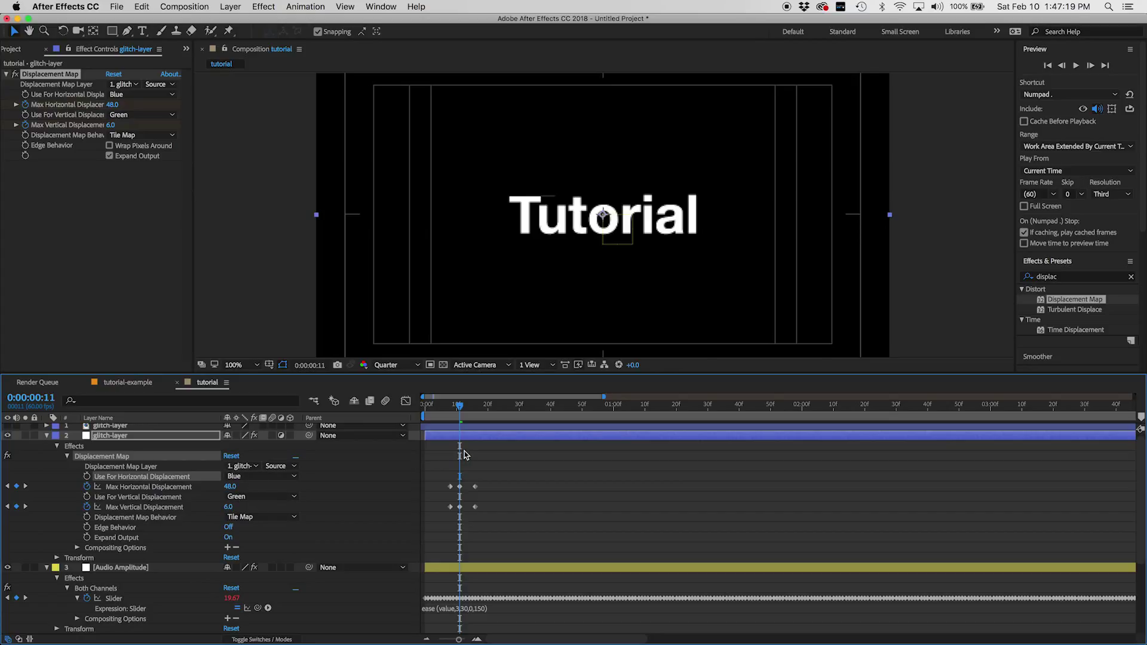
# Step: Scrub through the timeline to review the glitching text, stopping on the distorted frame at 0:00:03:31
pyautogui.click(477, 424)
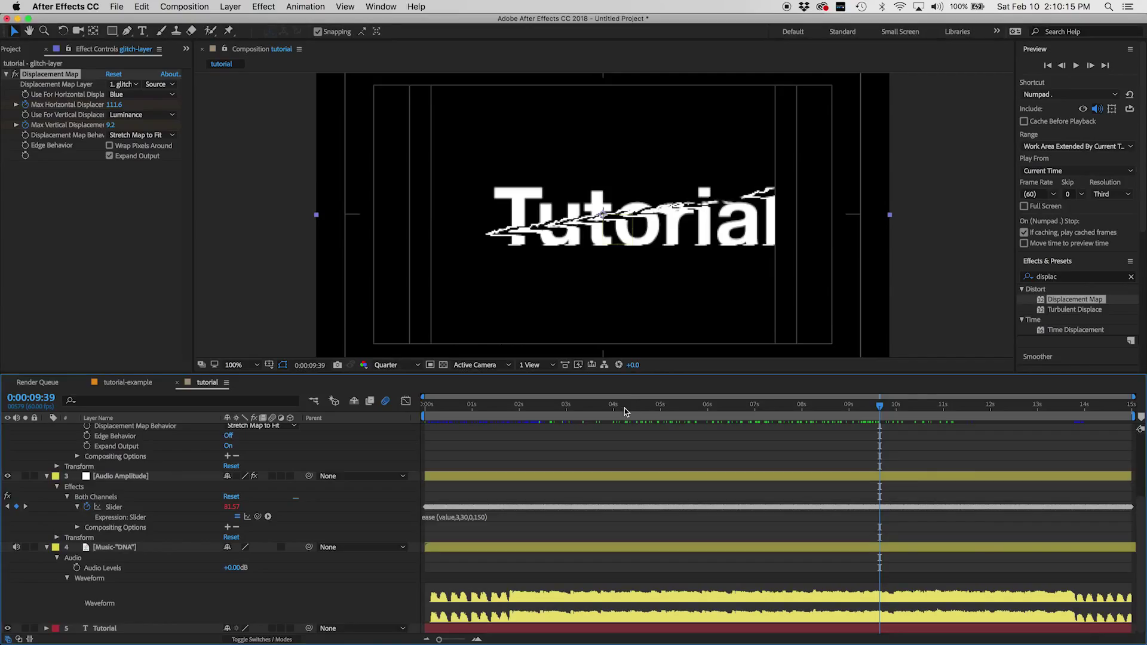
pyautogui.moveTo(627, 410); pyautogui.dragTo(650, 430)
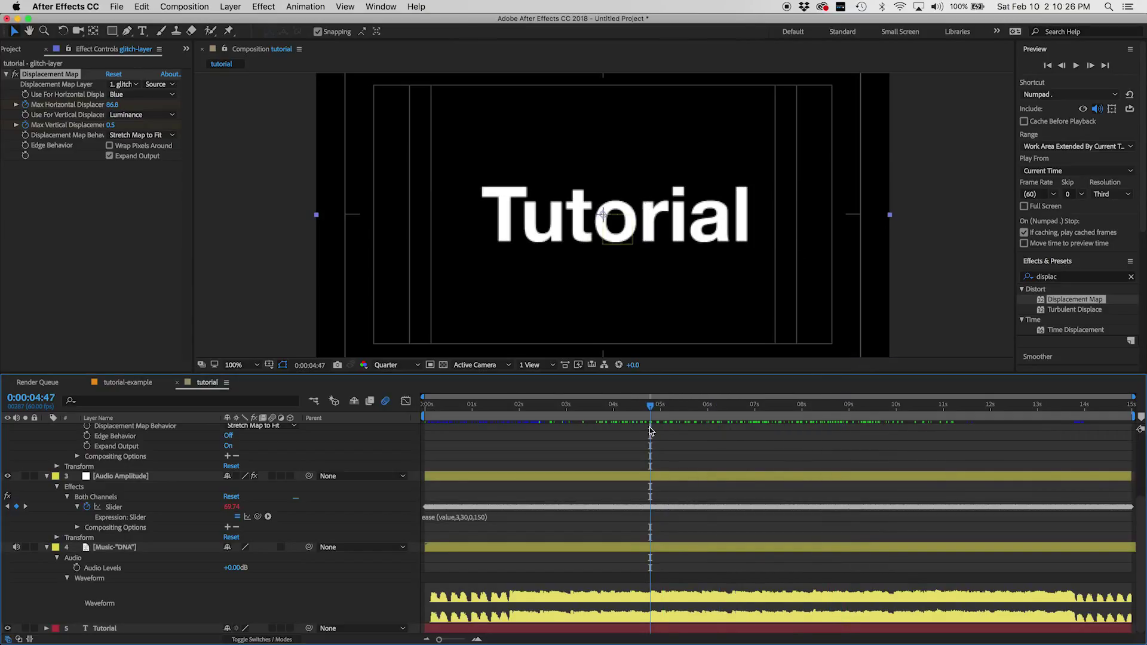
pyautogui.moveTo(651, 430); pyautogui.dragTo(590, 411)
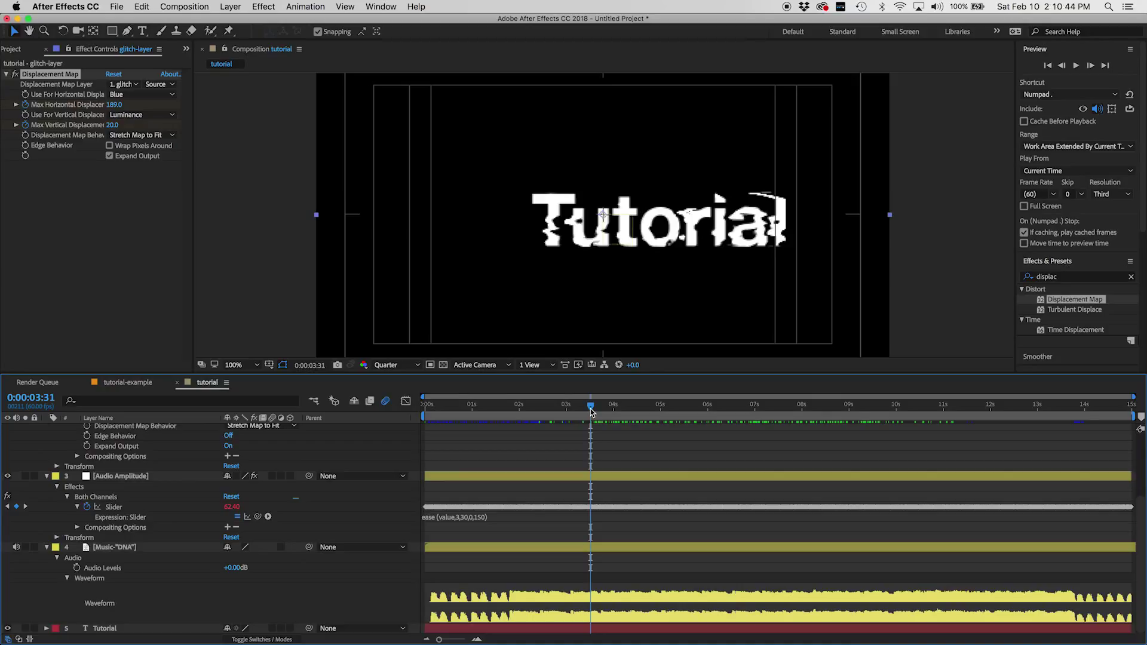
# Step: Create shapes from the Tutorial text layer and expand the resulting outlines layer
pyautogui.click(123, 630)
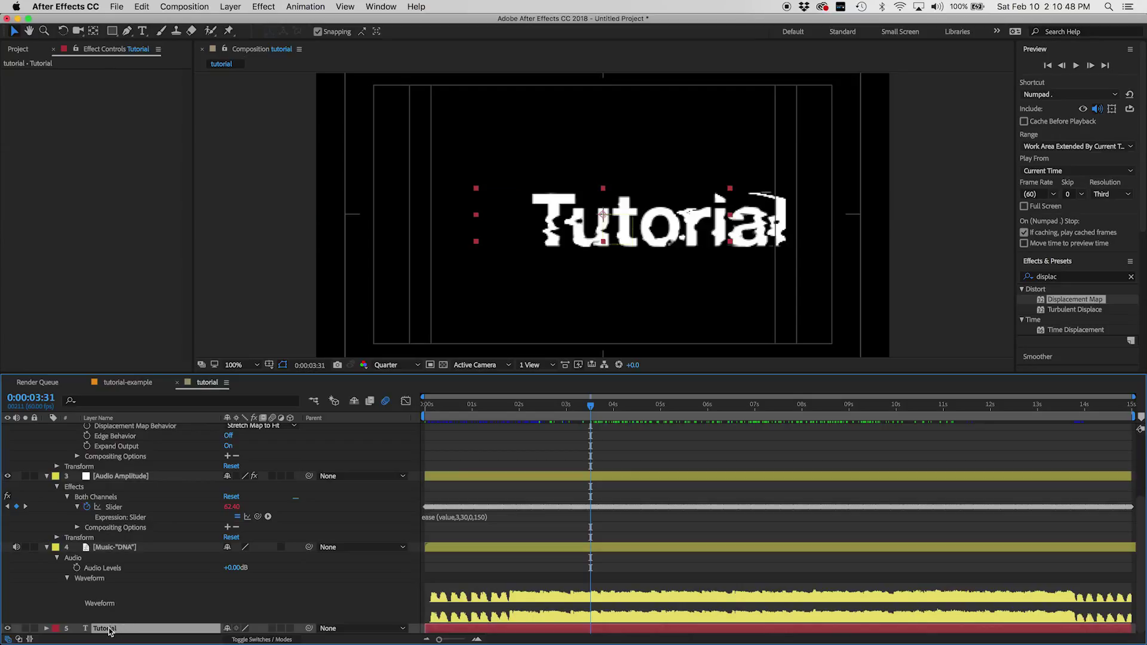
pyautogui.rightClick(109, 630)
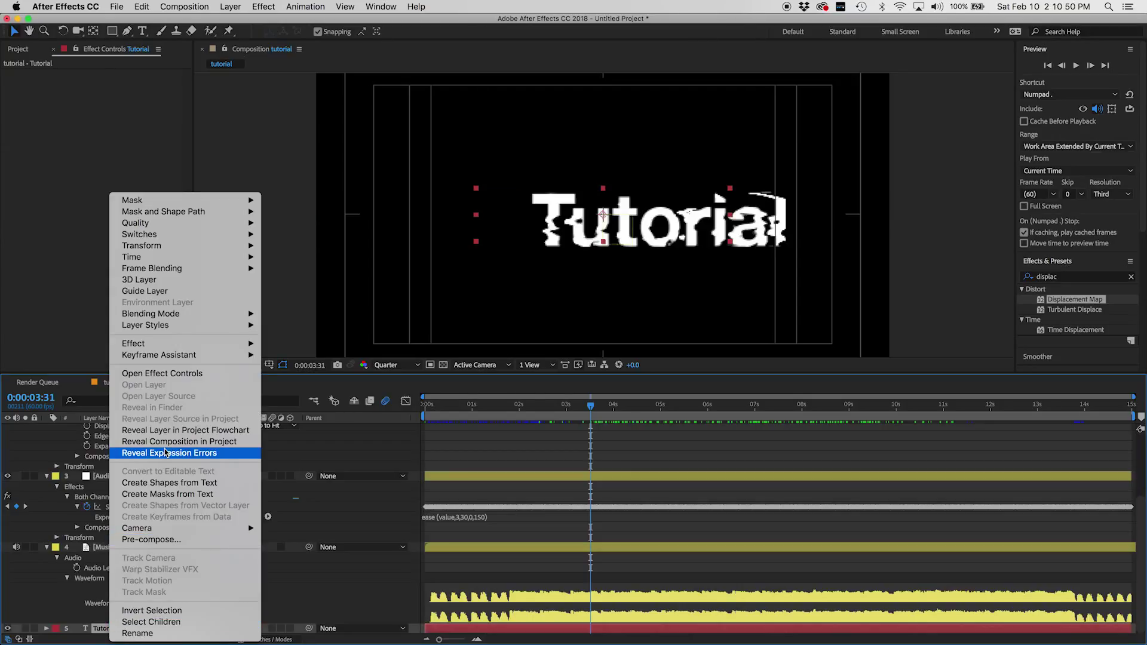
pyautogui.click(197, 484)
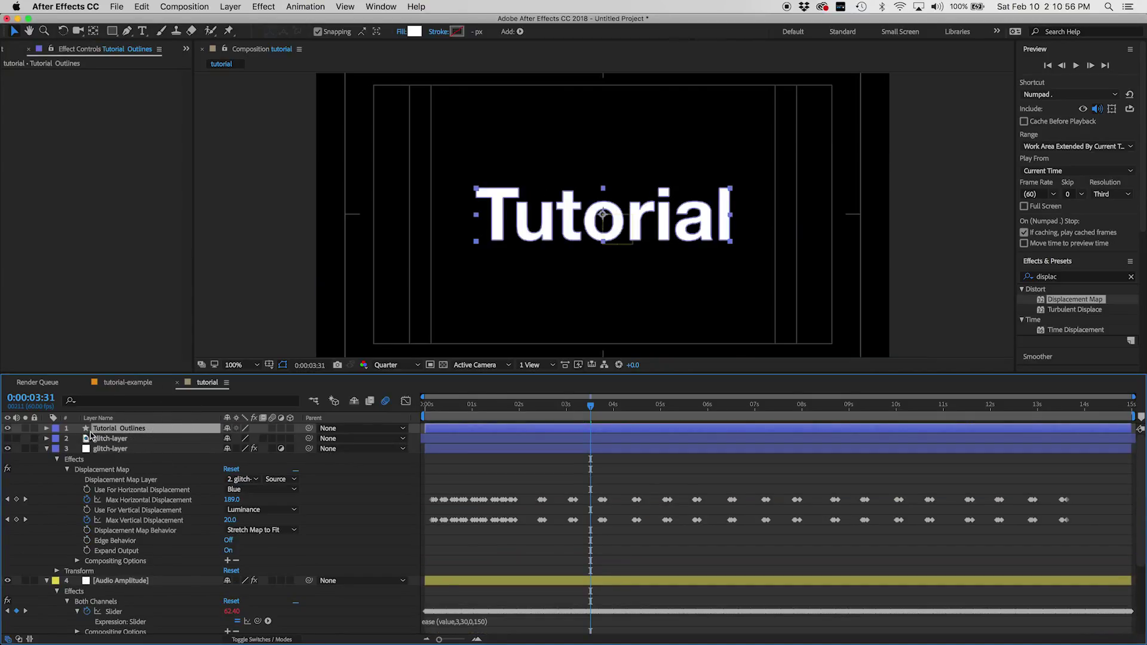
pyautogui.click(46, 429)
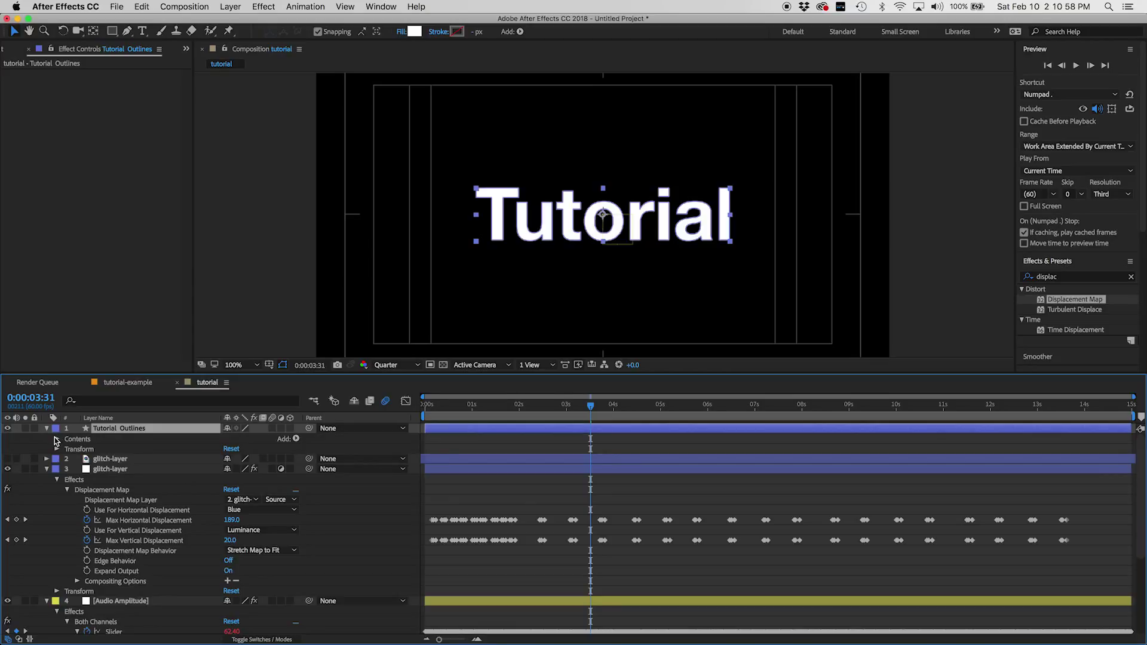
# Step: Examine the letter groups in the Tutorial Outlines layer's contents, including the fill and transform properties of the T group
pyautogui.click(57, 439)
pyautogui.click(96, 450)
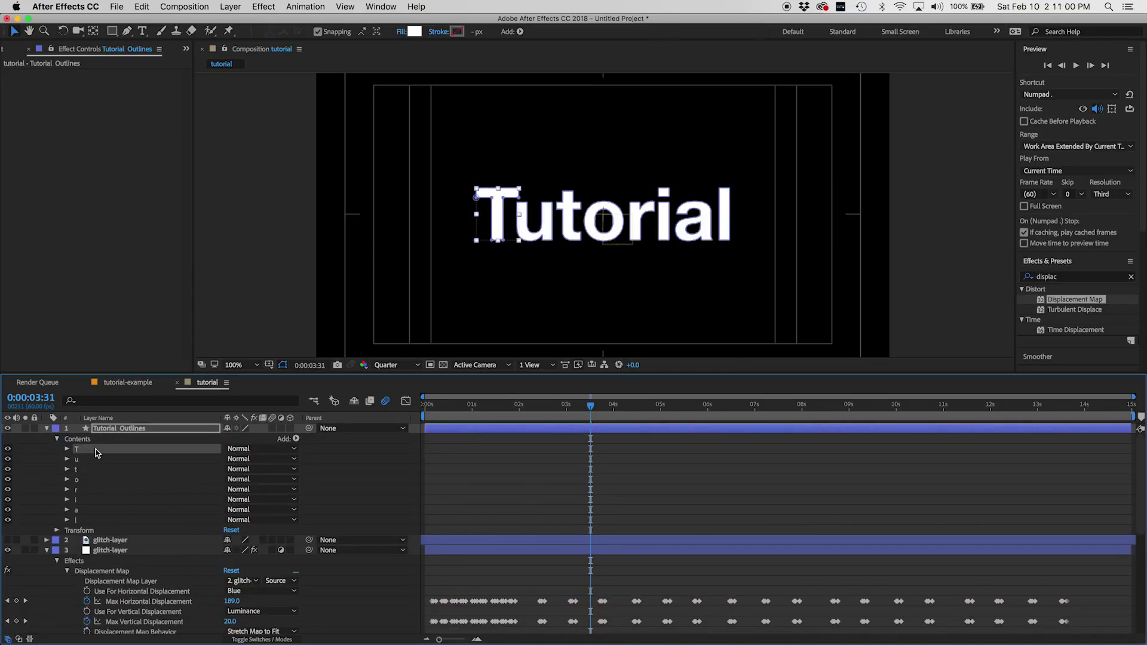
pyautogui.keyDown('shift'); pyautogui.click(98, 519); pyautogui.keyUp('shift')
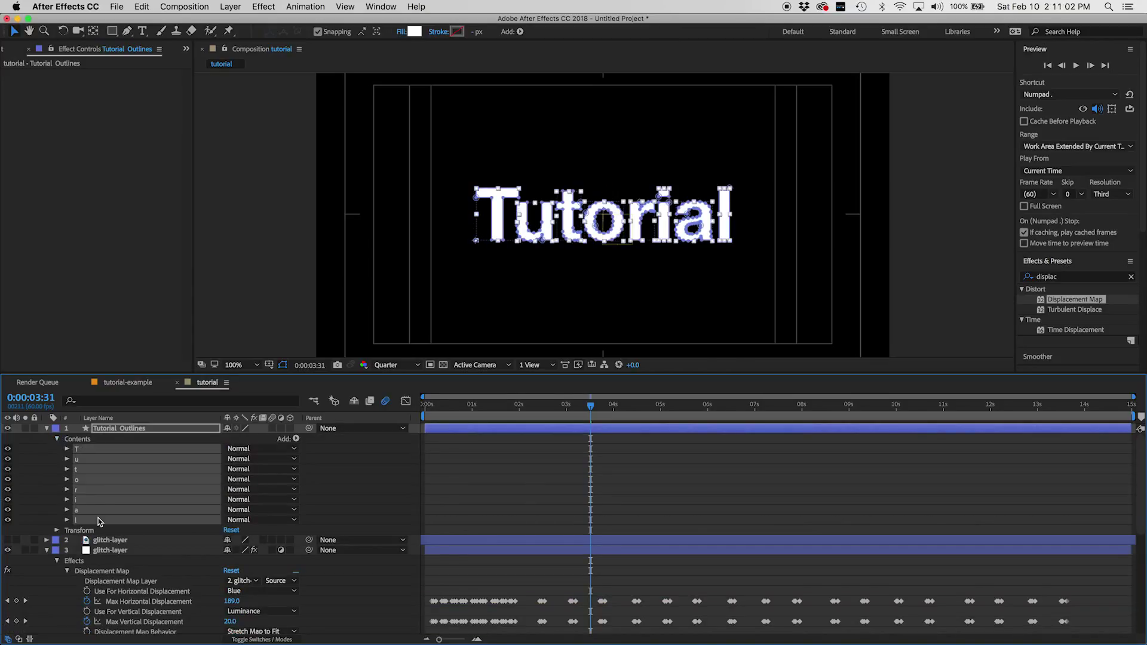
pyautogui.click(97, 439)
pyautogui.click(67, 449)
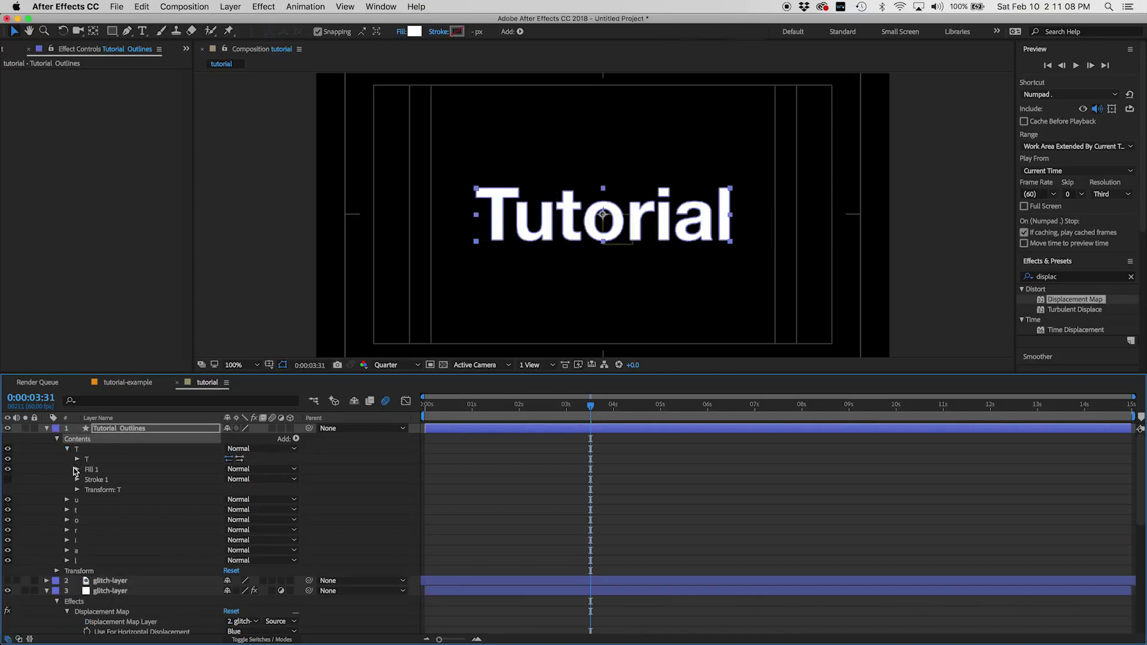
pyautogui.click(77, 470)
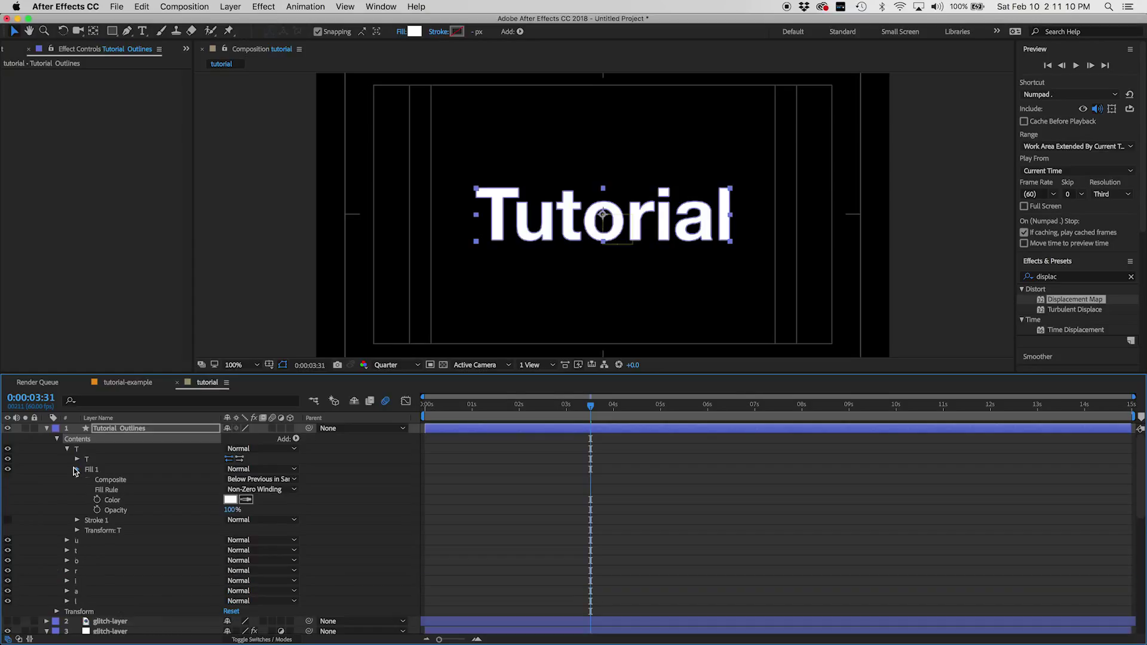
pyautogui.click(75, 470)
pyautogui.click(76, 490)
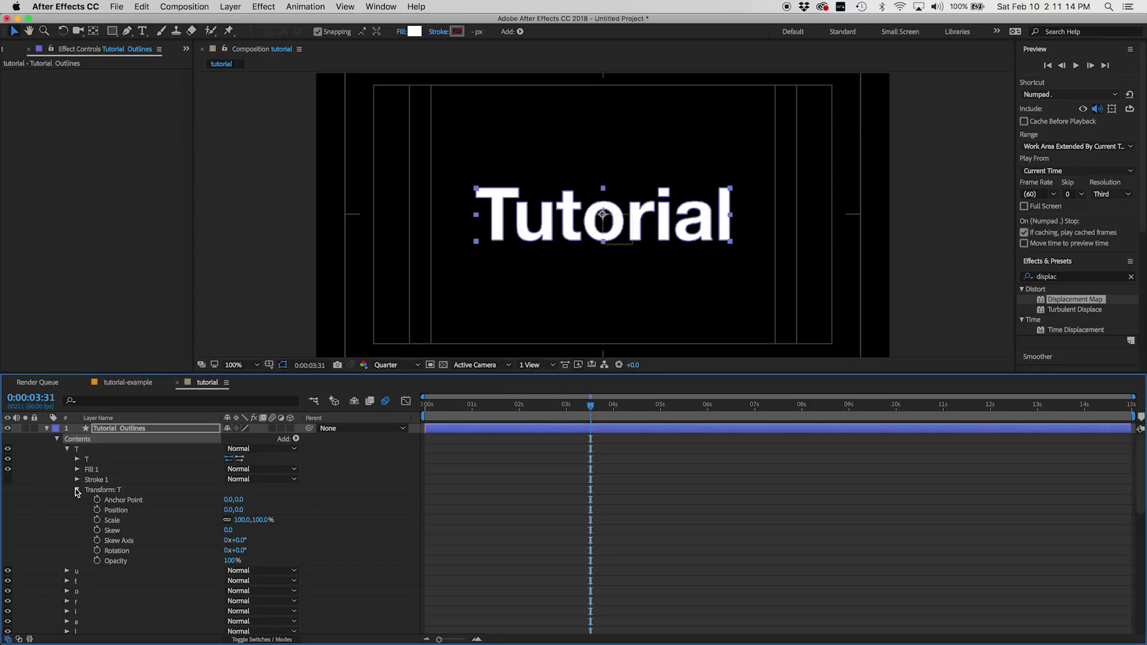
pyautogui.click(56, 440)
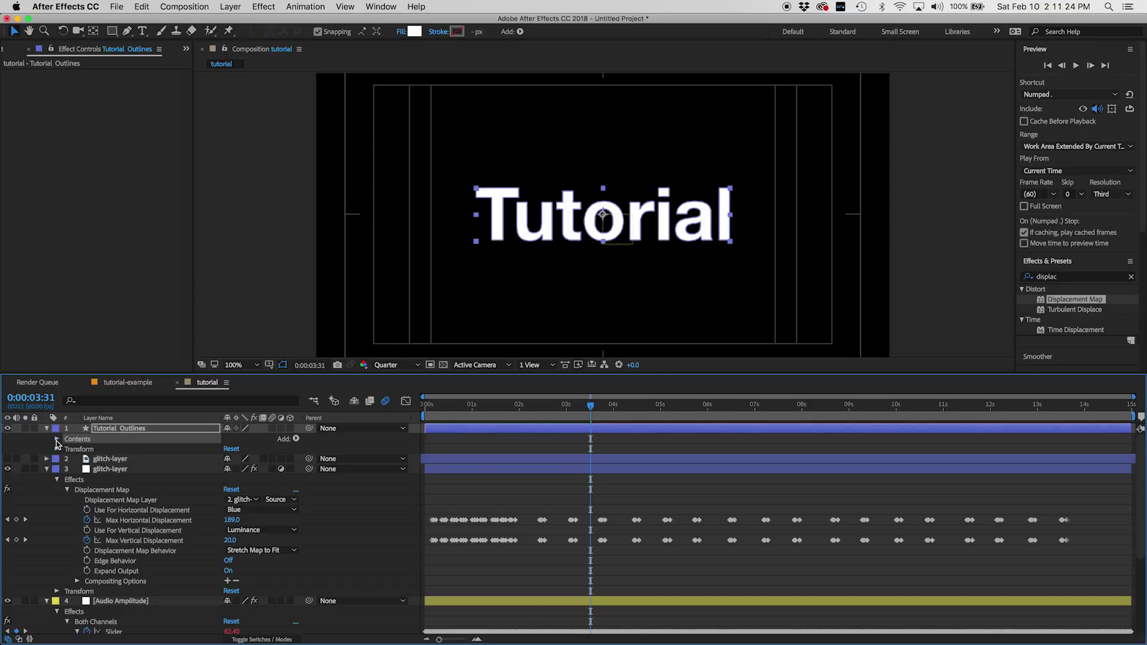
pyautogui.click(57, 440)
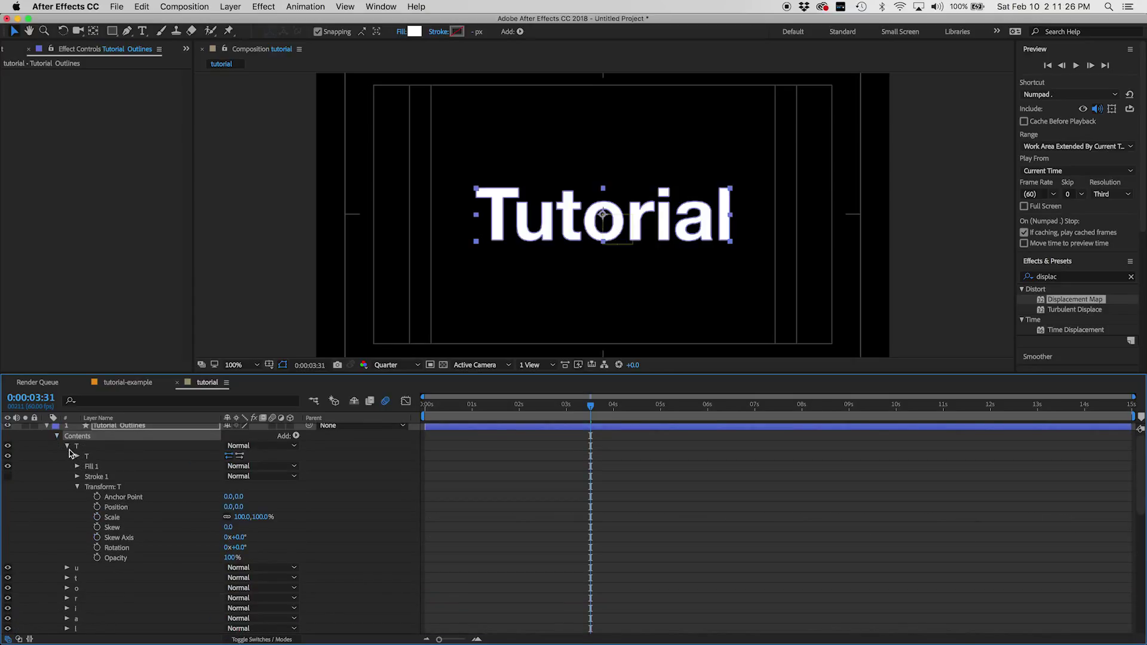
pyautogui.click(66, 446)
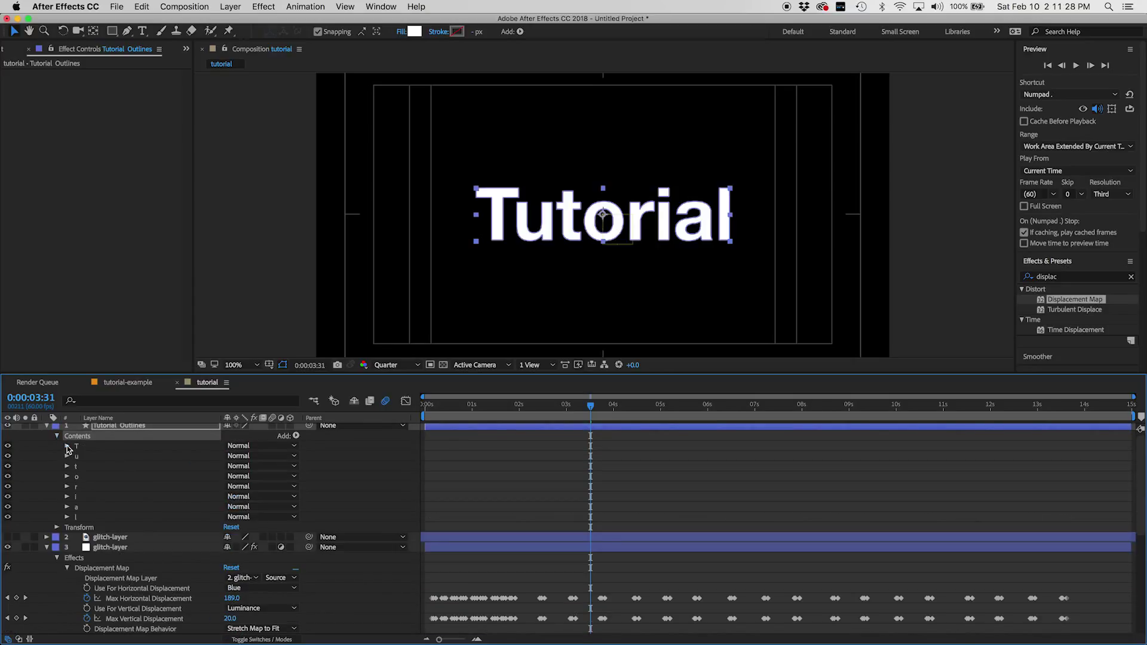